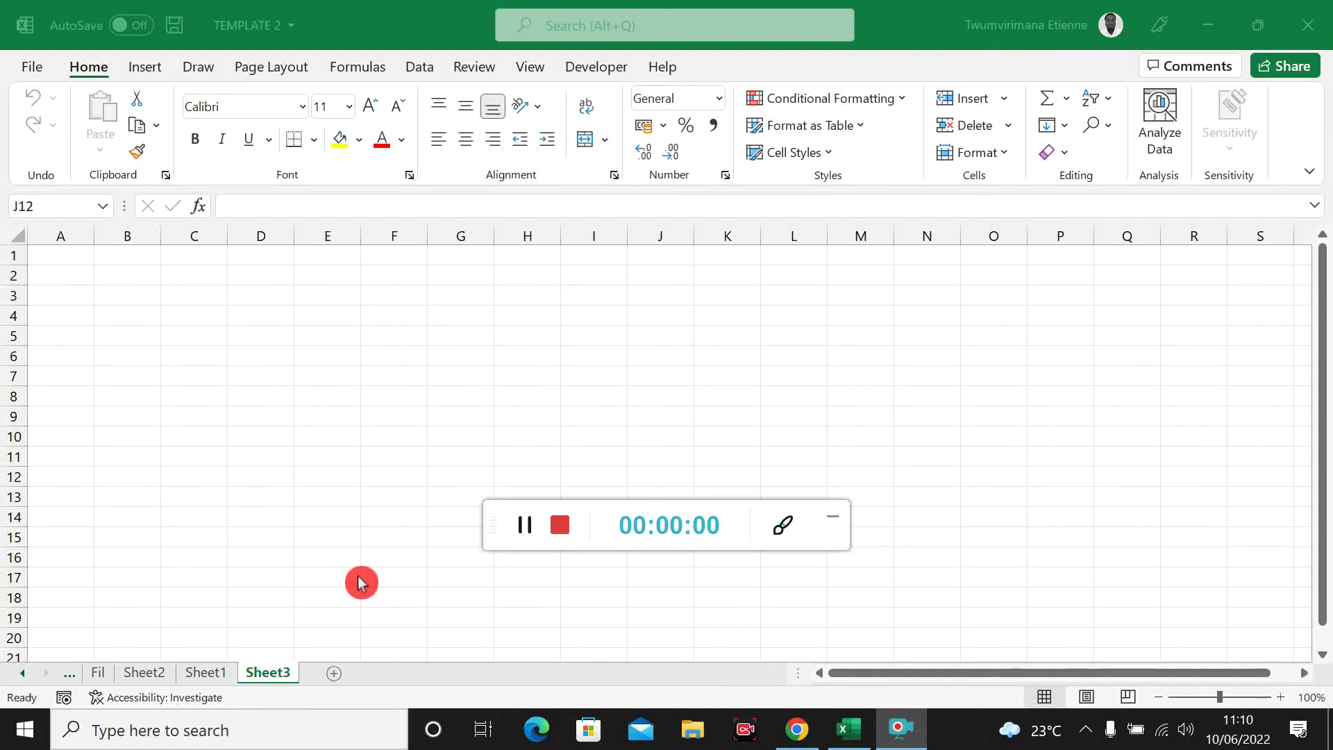
Widen columns E, G and I on Sheet3
{"action": "left_click", "coordinate": [841, 523]}
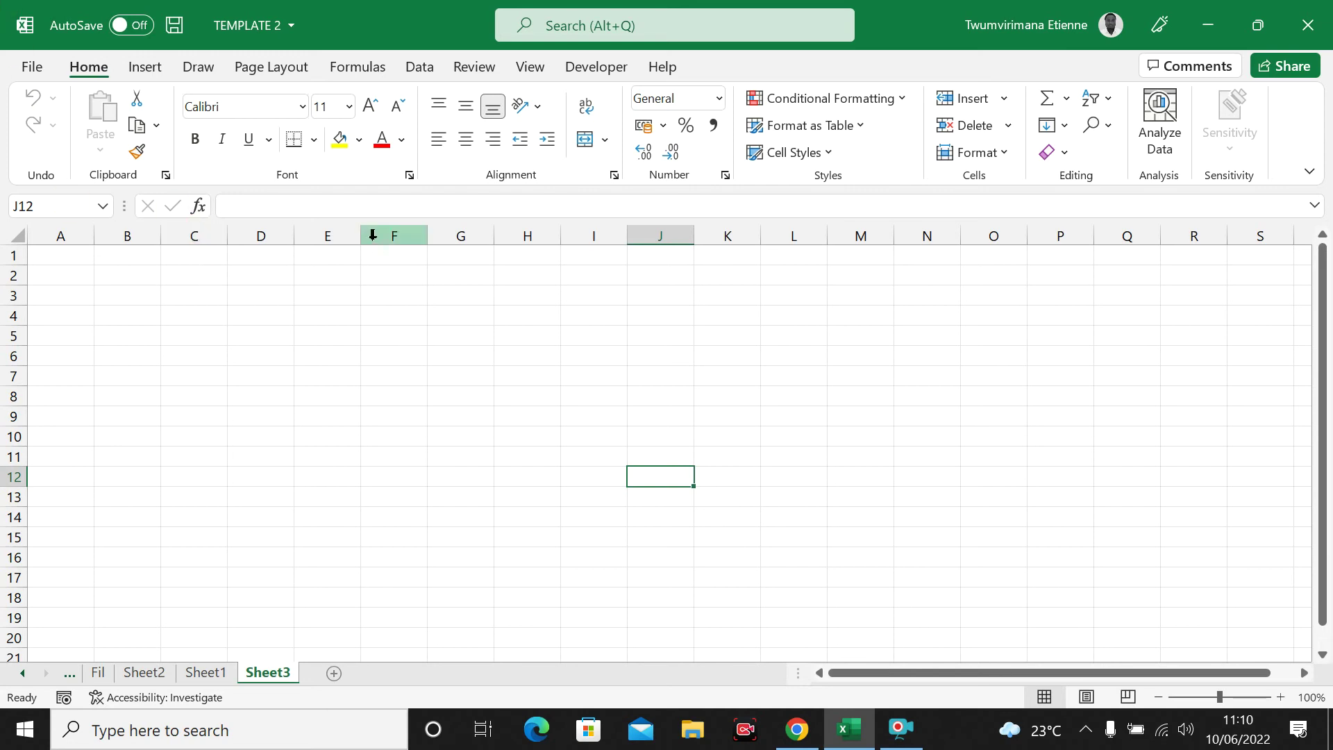
{"action": "left_click_drag", "start_coordinate": [361, 235], "coordinate": [394, 244]}
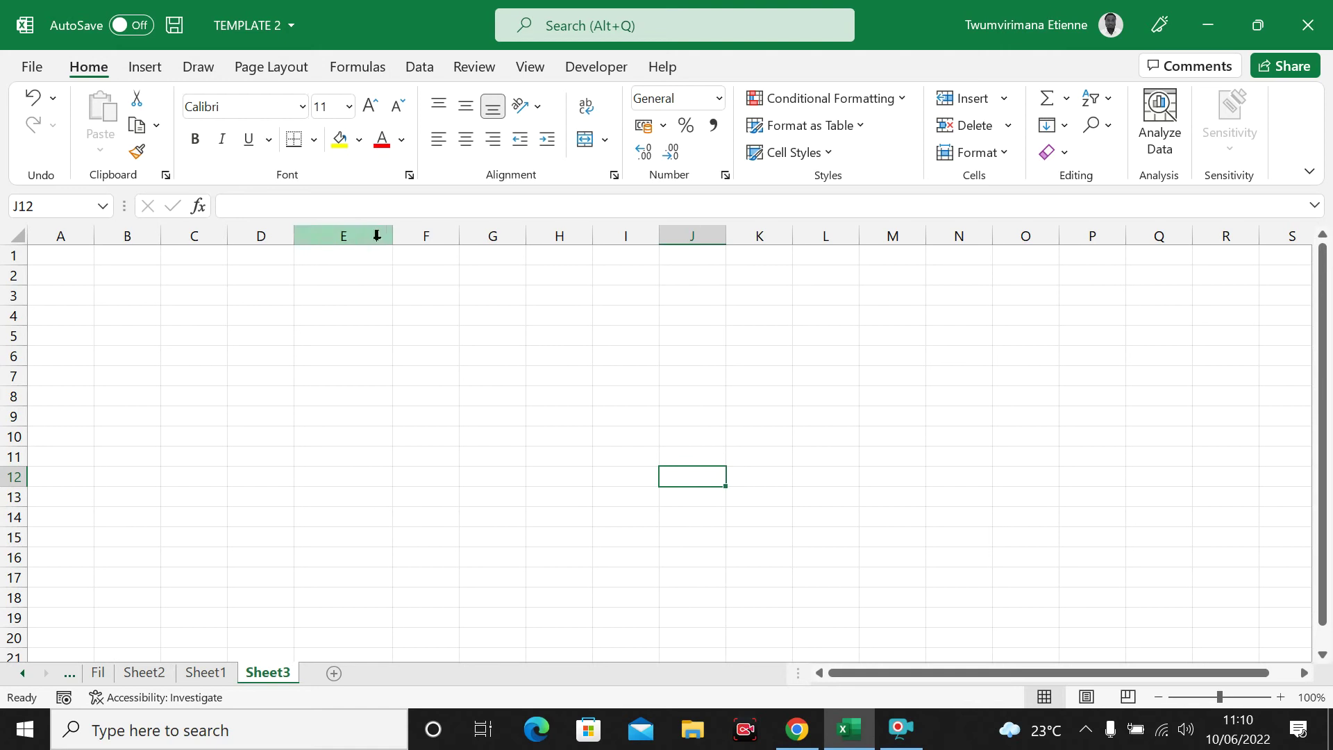
{"action": "left_click_drag", "start_coordinate": [526, 240], "coordinate": [747, 246]}
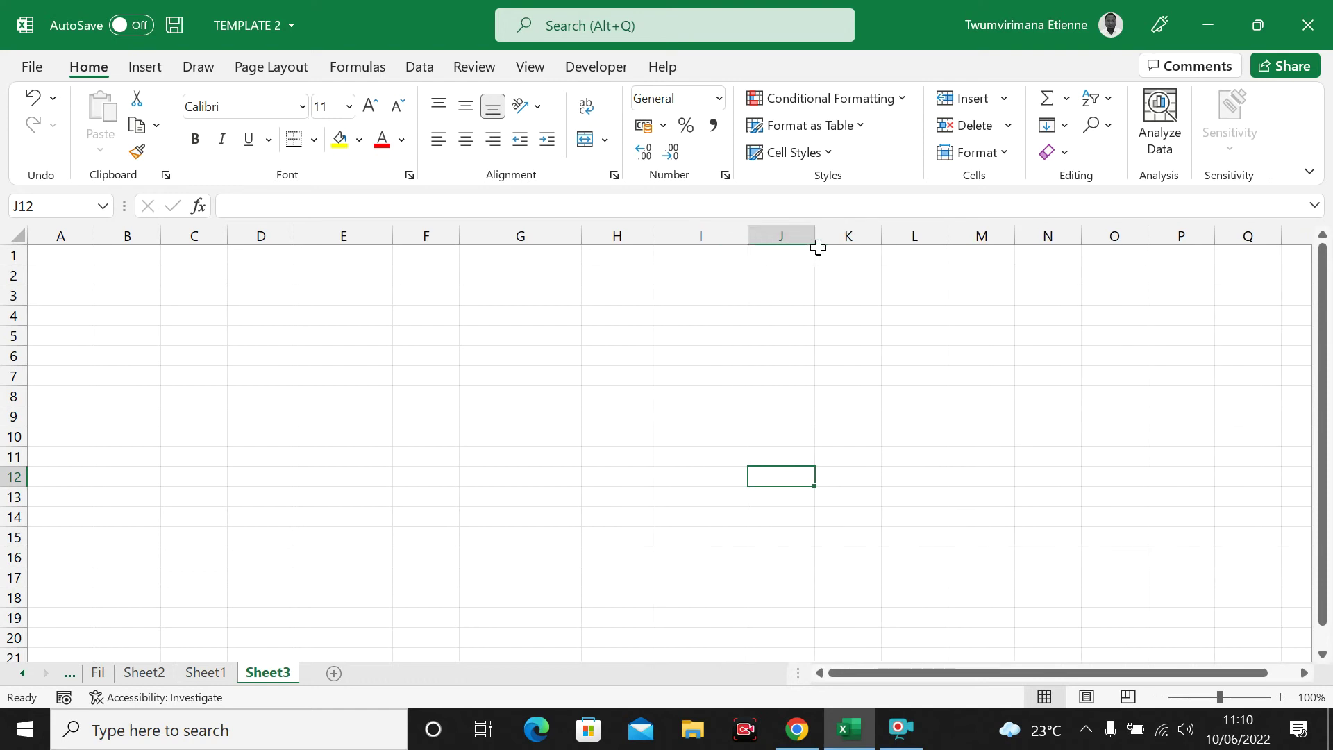
{"action": "left_click", "coordinate": [848, 297]}
{"action": "left_click", "coordinate": [910, 292]}
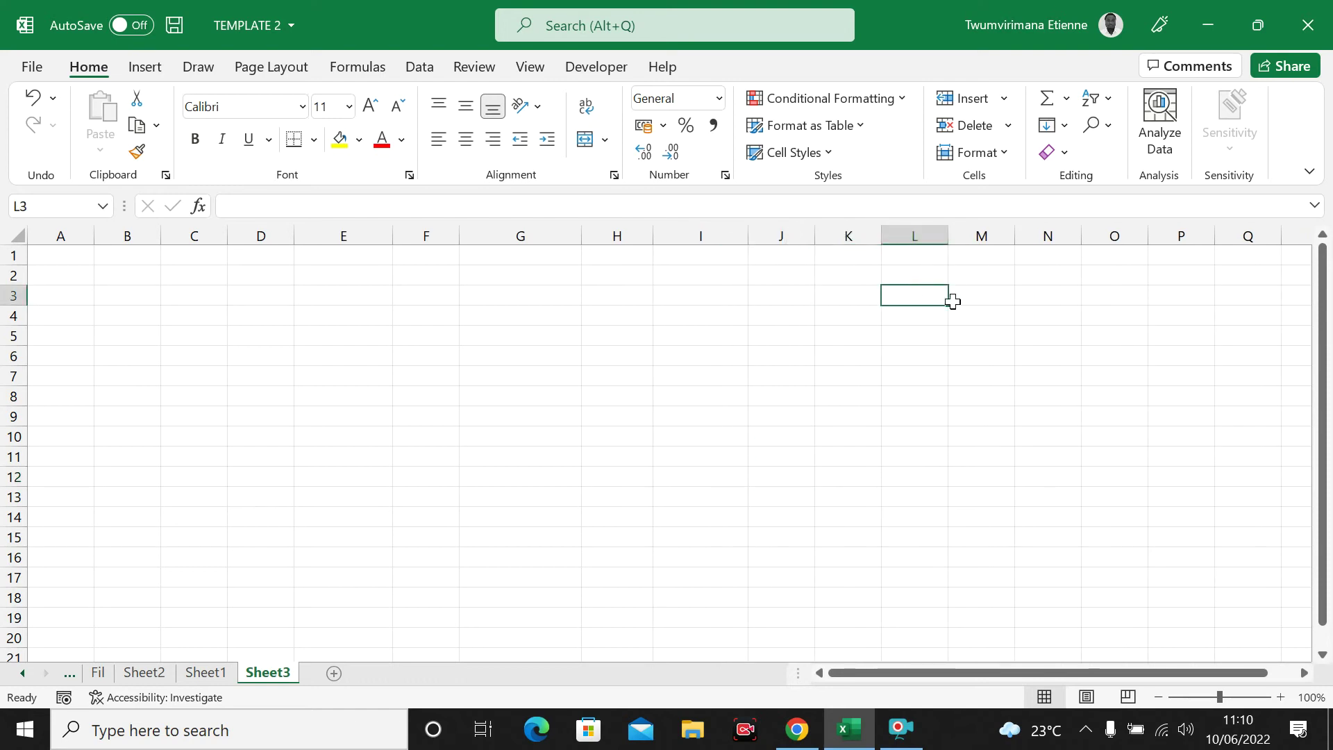
{"action": "left_click", "coordinate": [1067, 319]}
{"action": "left_click", "coordinate": [712, 324]}
{"action": "left_click_drag", "start_coordinate": [809, 332], "coordinate": [872, 336]}
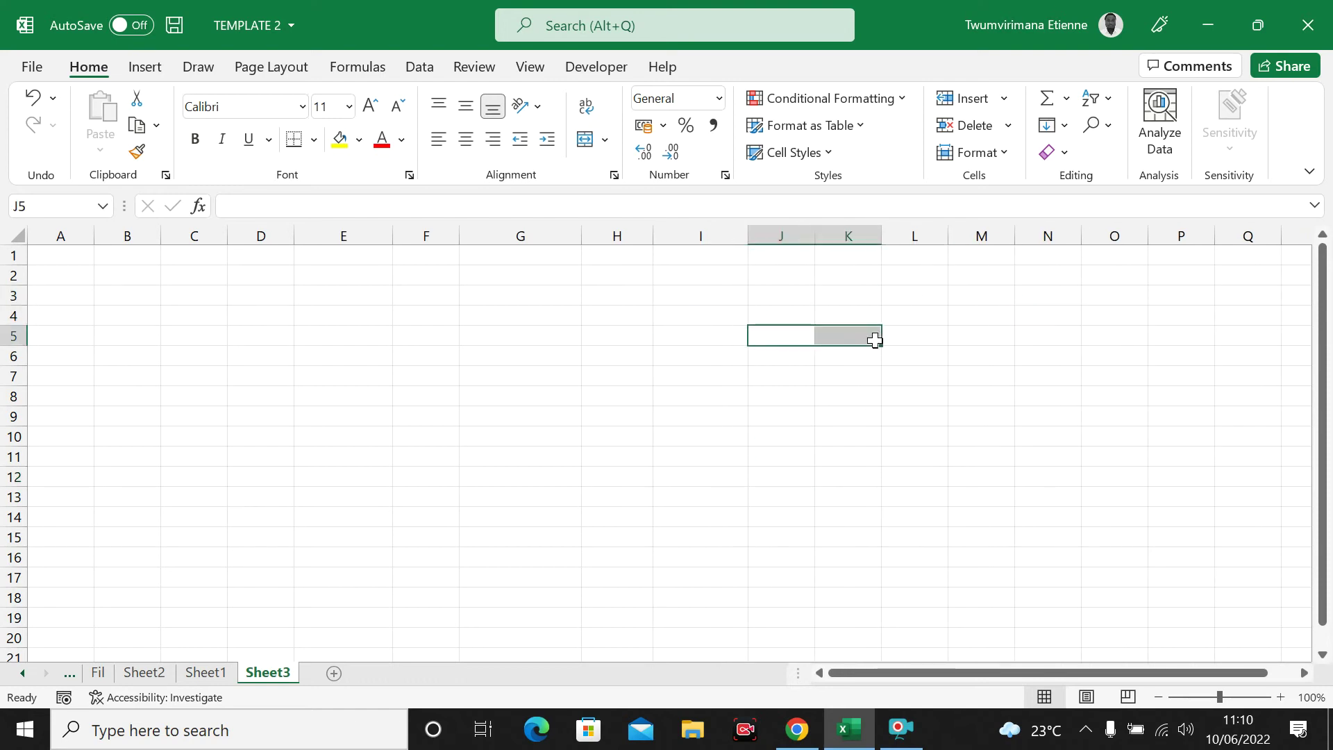
{"action": "left_click", "coordinate": [1006, 352]}
{"action": "left_click", "coordinate": [864, 373]}
{"action": "left_click", "coordinate": [966, 339]}
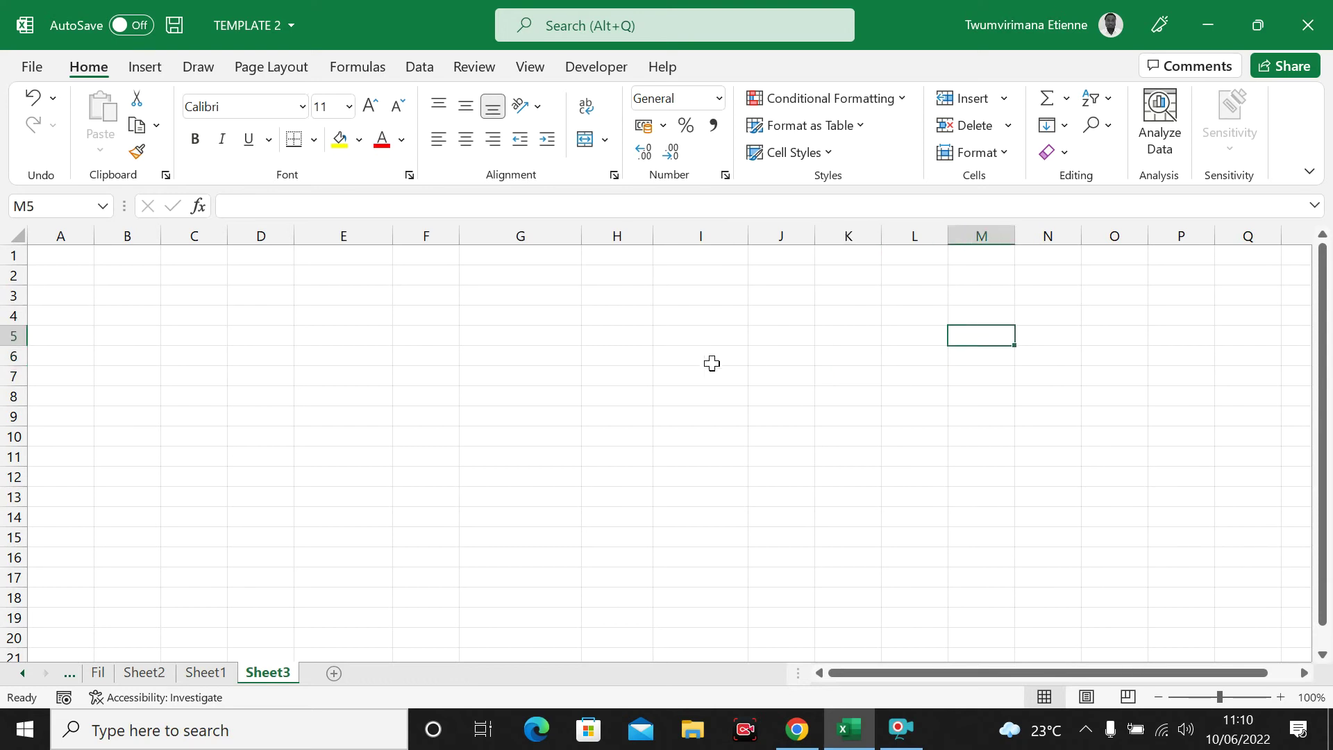
Widen column E further and select cell E4 for the date
{"action": "left_click", "coordinate": [344, 361]}
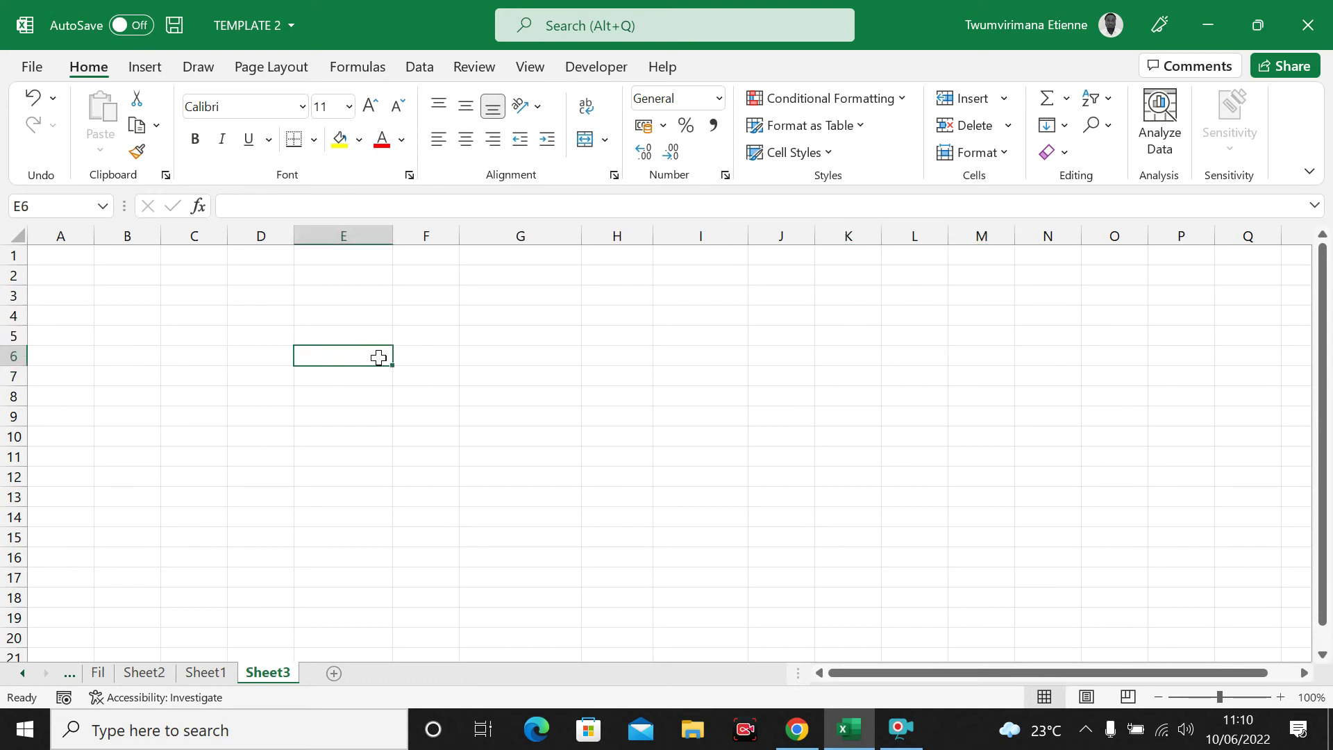
{"action": "left_click_drag", "start_coordinate": [387, 244], "coordinate": [439, 257]}
{"action": "left_click", "coordinate": [411, 392]}
{"action": "left_click", "coordinate": [371, 357]}
{"action": "left_click", "coordinate": [365, 375]}
{"action": "left_click", "coordinate": [399, 341]}
{"action": "left_click", "coordinate": [379, 311]}
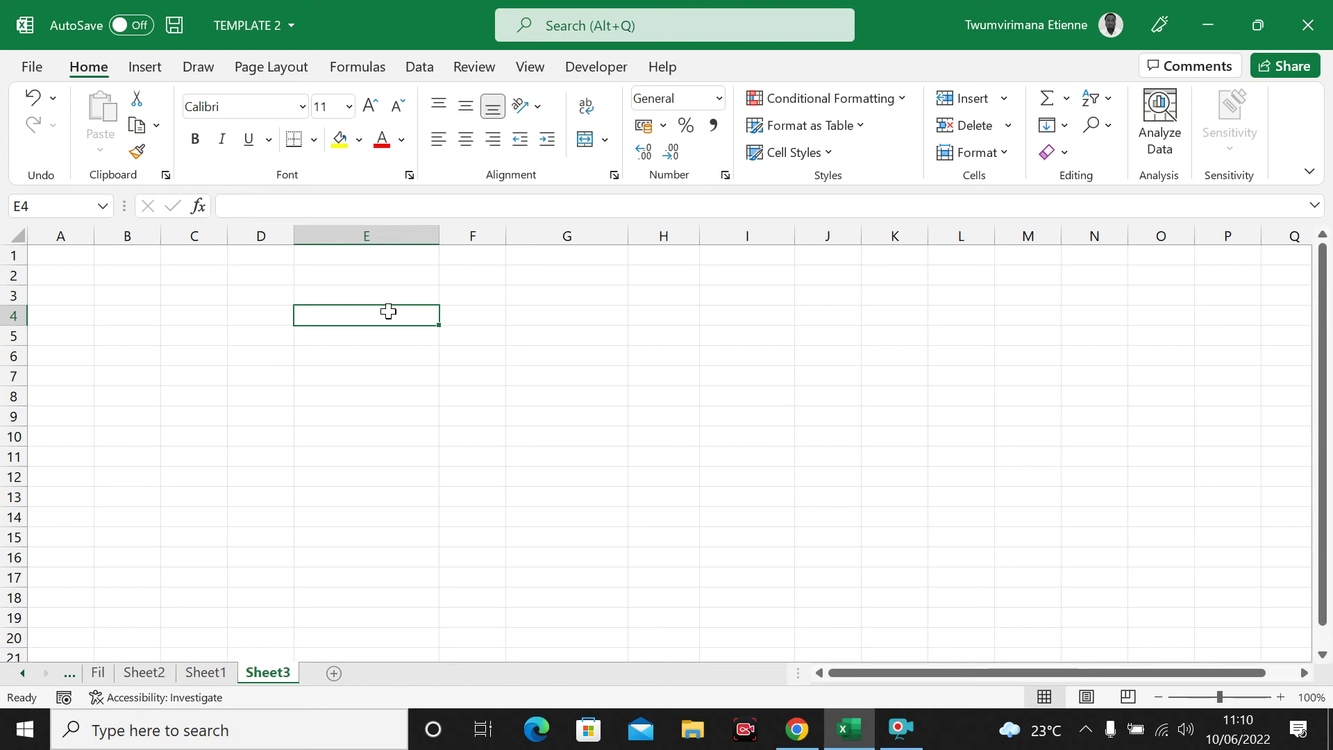
Enter =TODAY() in cell E4 so it displays 10/06/2022
{"action": "type", "text": "="}
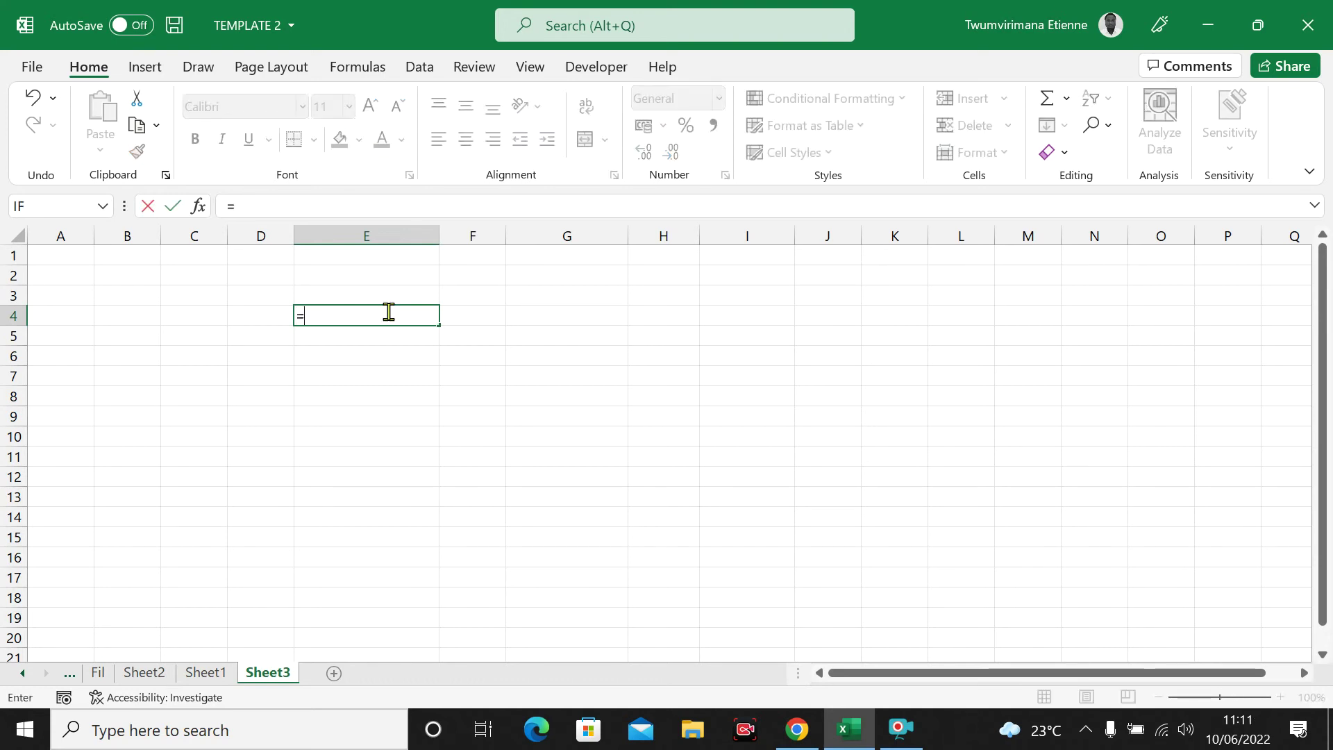
{"action": "key", "text": "BackSpace"}
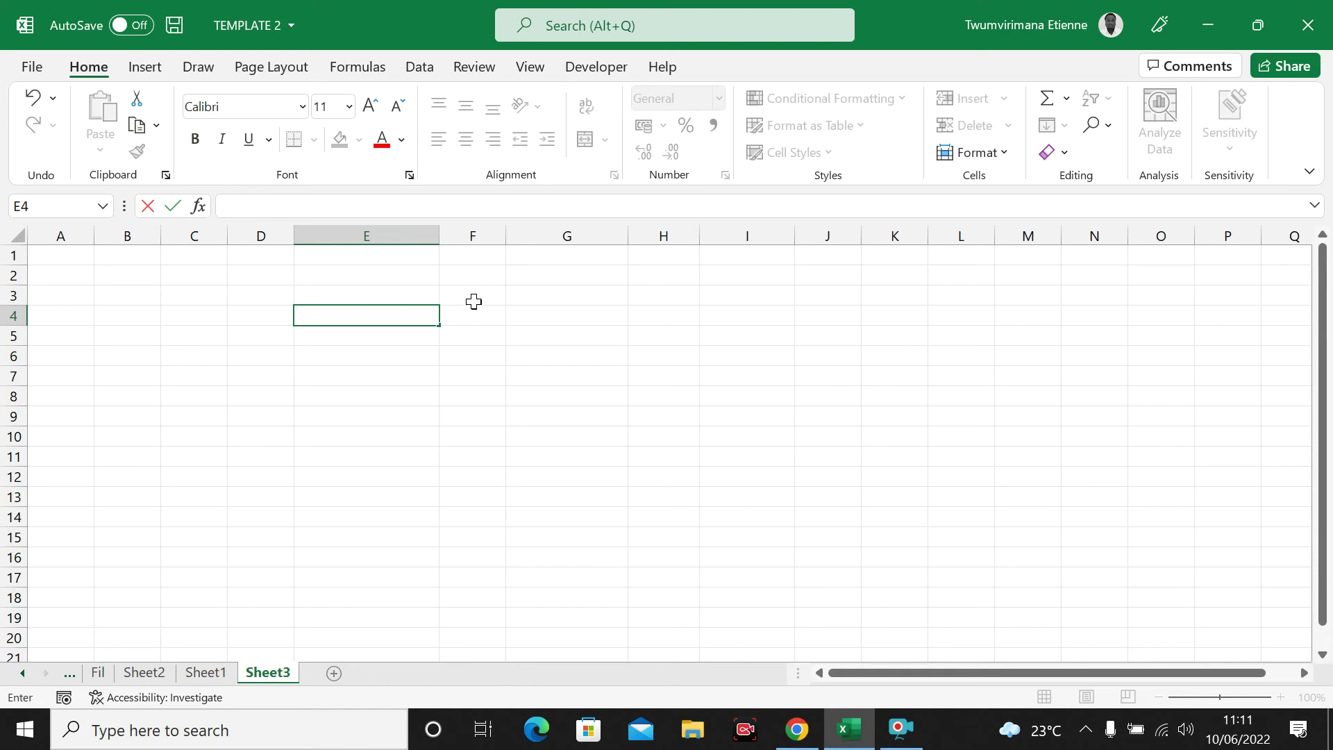
{"action": "type", "text": "="}
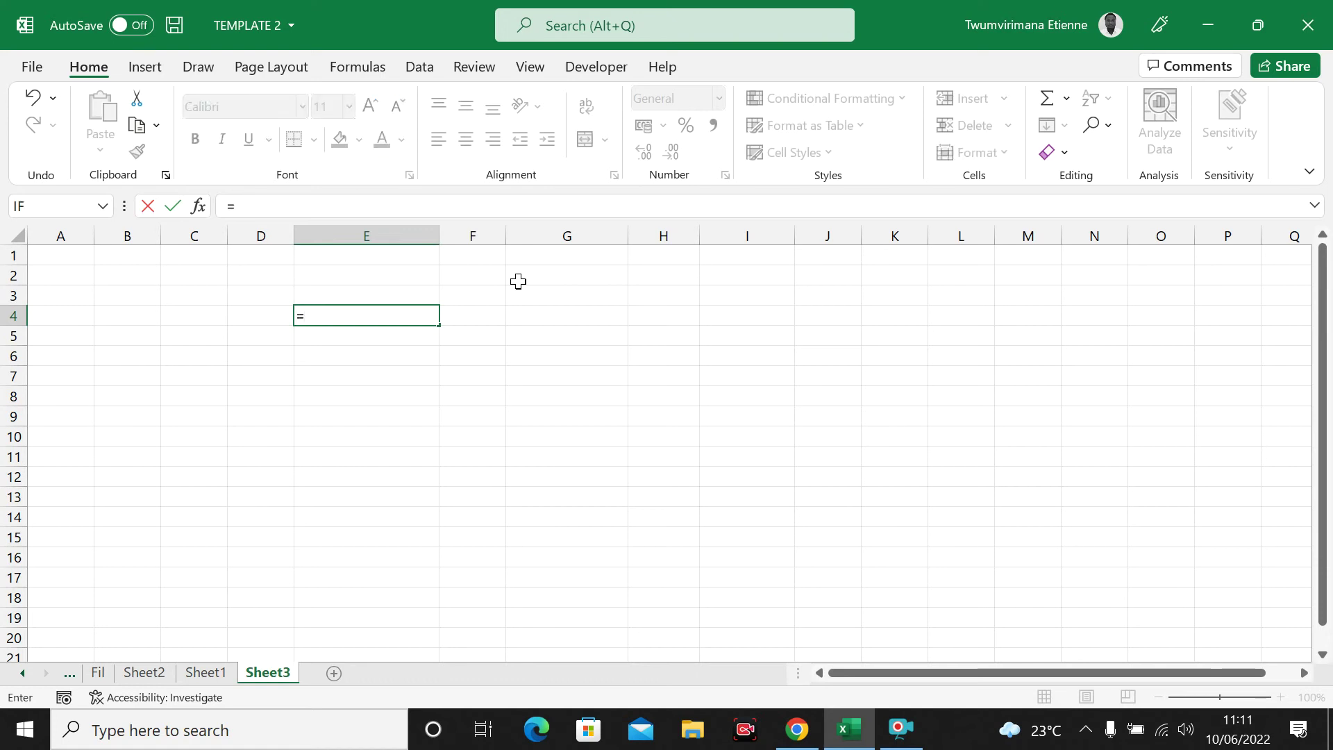
{"action": "type", "text": "to"}
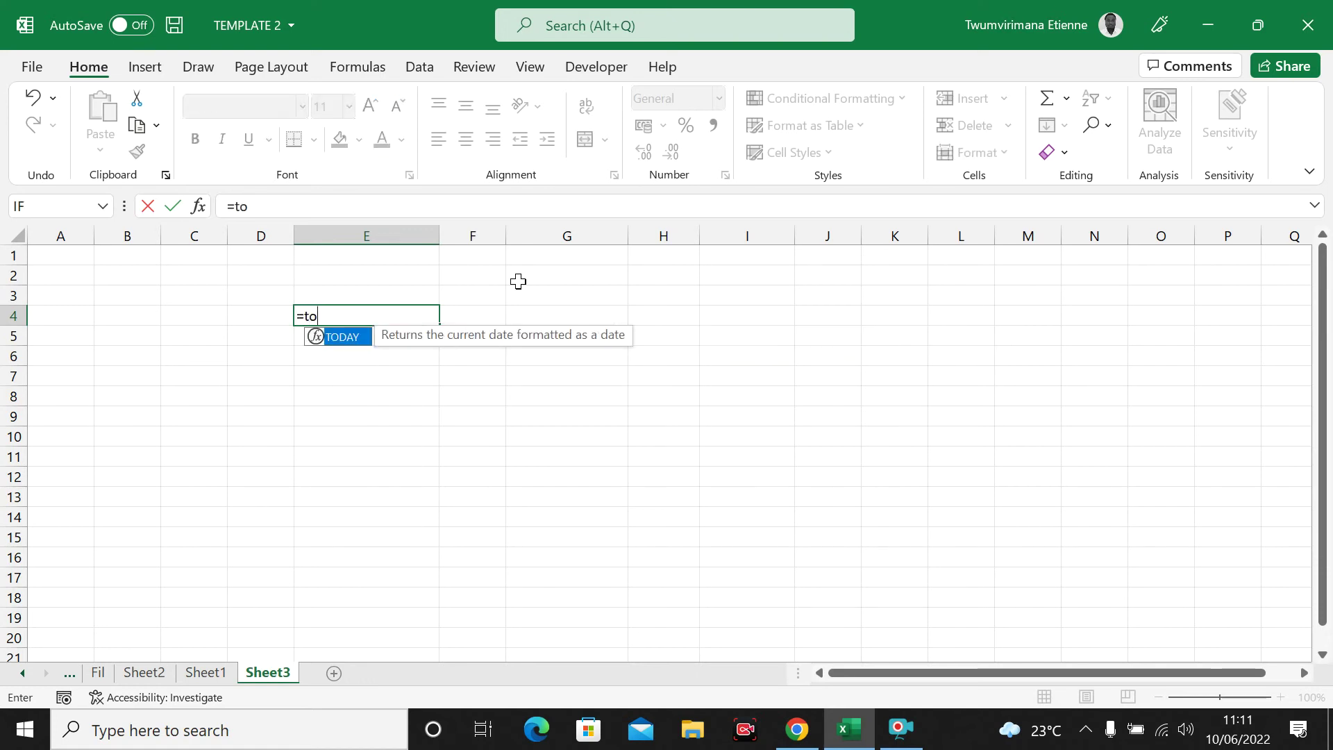
{"action": "type", "text": "day()"}
{"action": "key", "text": "Return"}
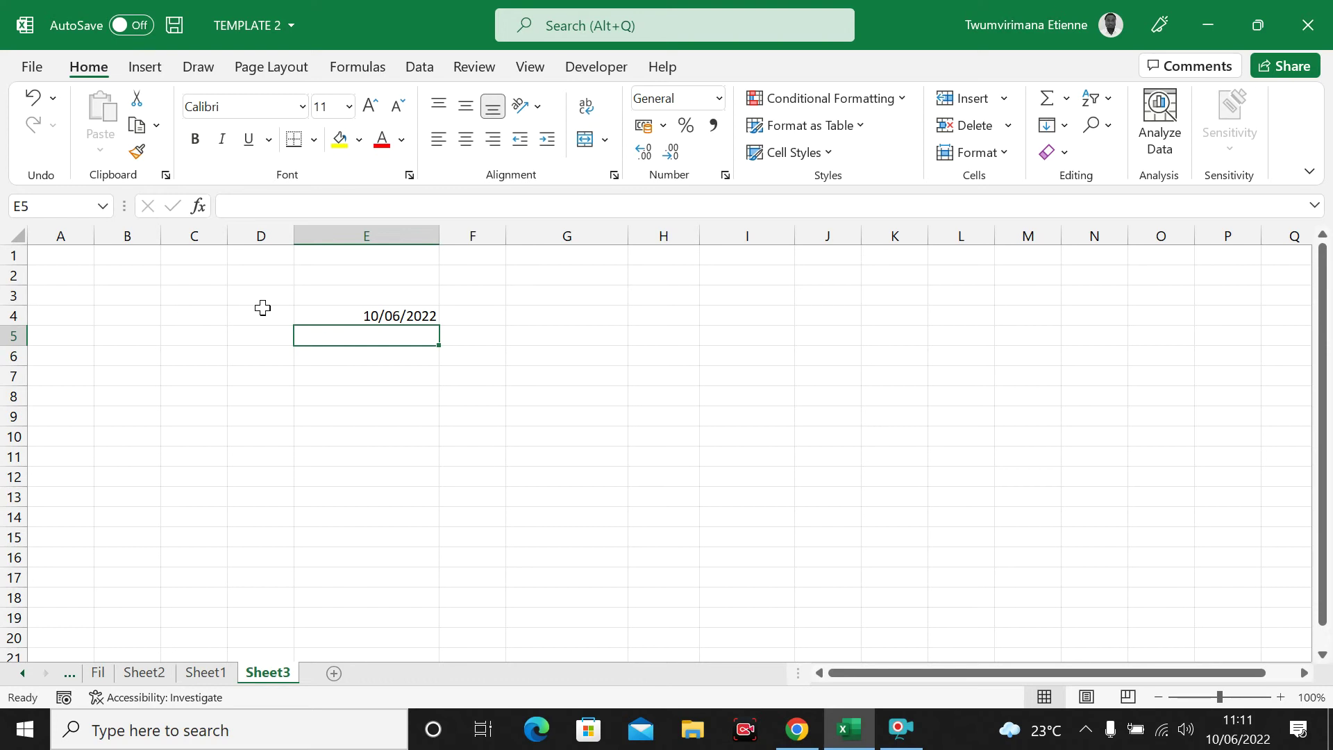
Widen column D, label D4 as TODAY, and narrow column E slightly
{"action": "left_click_drag", "start_coordinate": [293, 237], "coordinate": [381, 250]}
{"action": "left_click", "coordinate": [307, 309]}
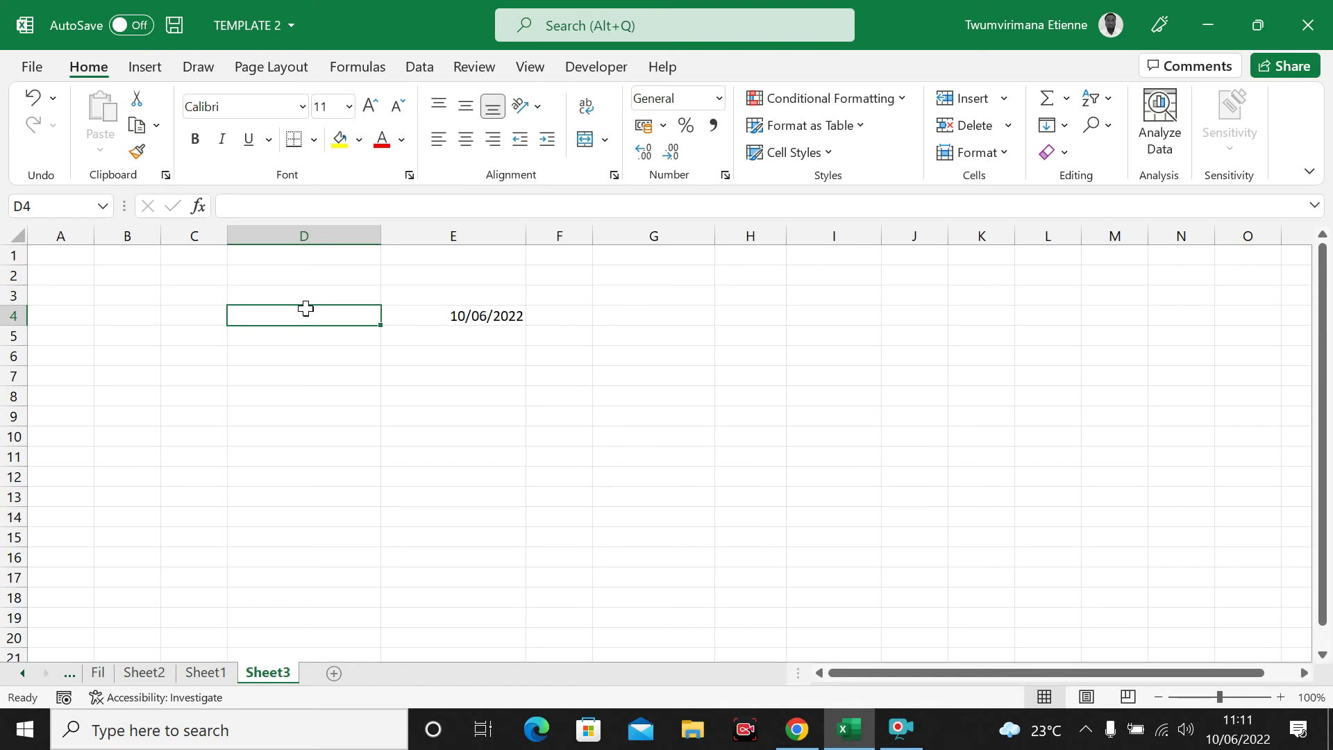
{"action": "key", "text": "Right"}
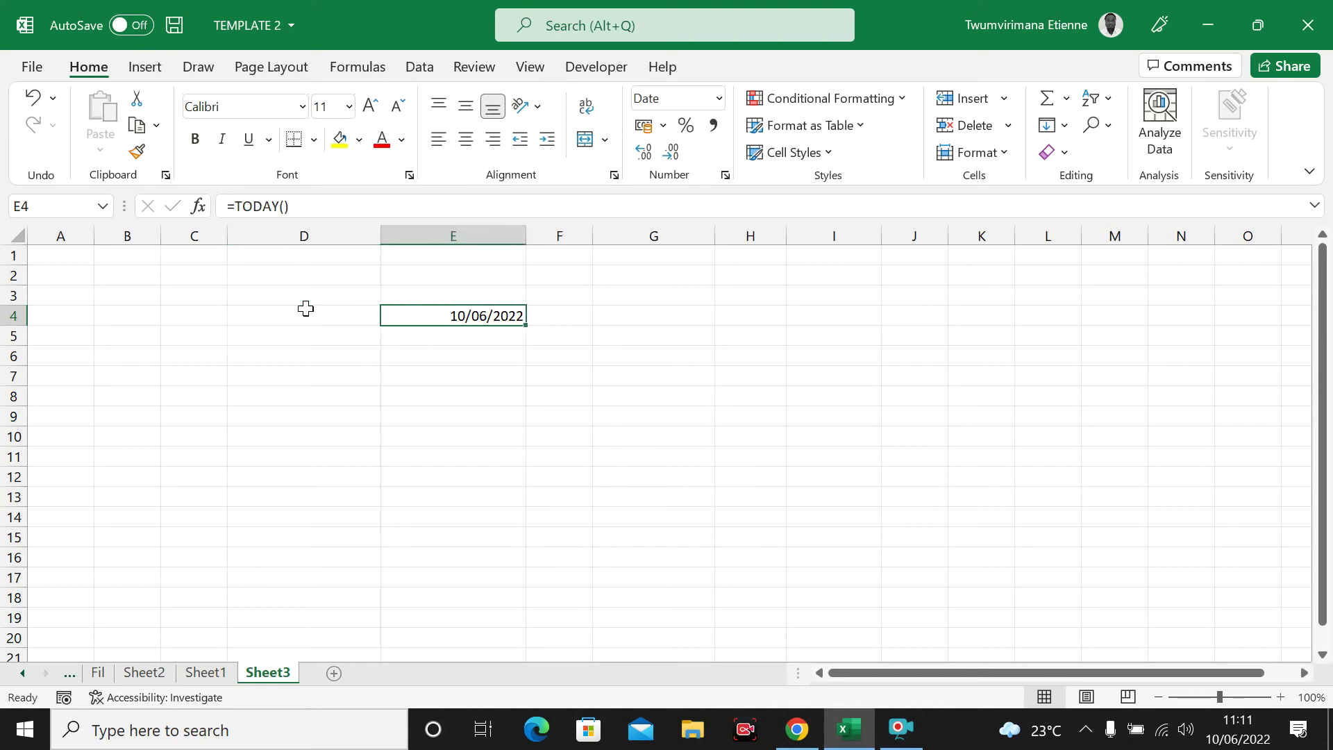
{"action": "left_click", "coordinate": [304, 314]}
{"action": "type", "text": "TODA"}
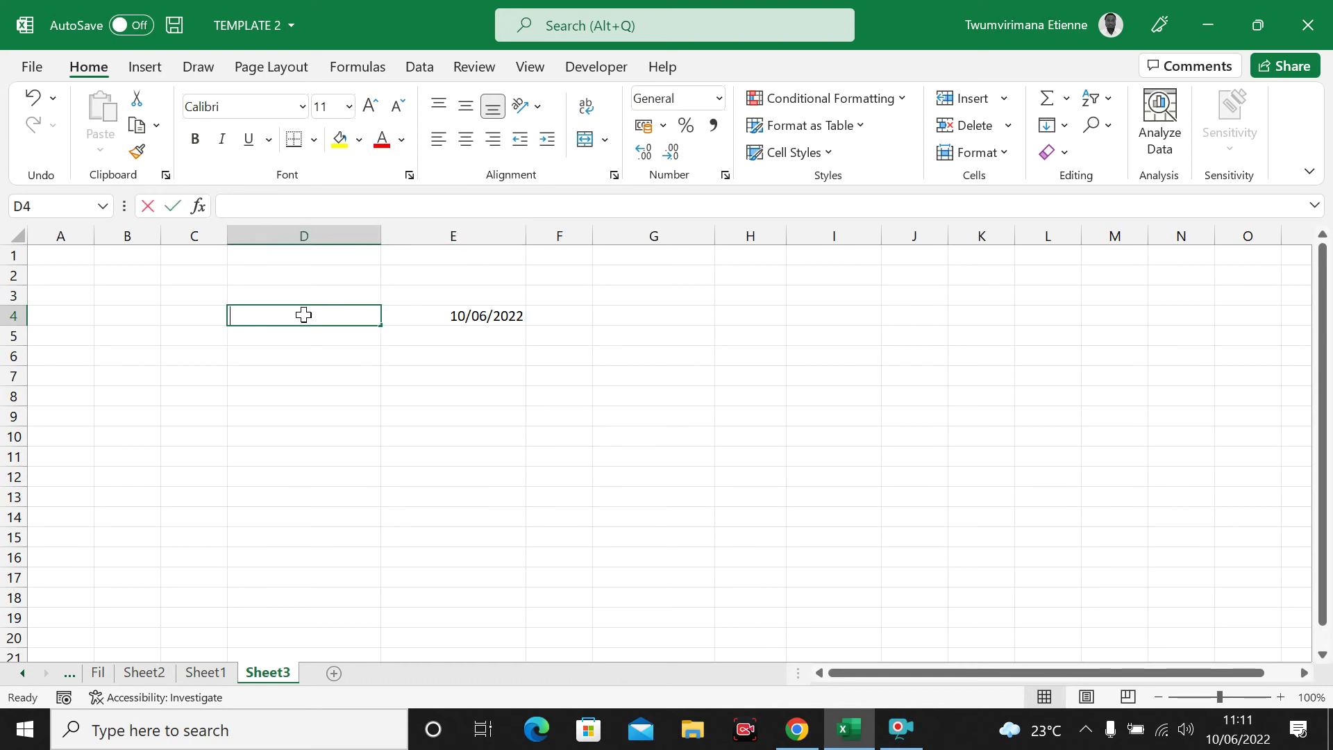
{"action": "type", "text": "Y"}
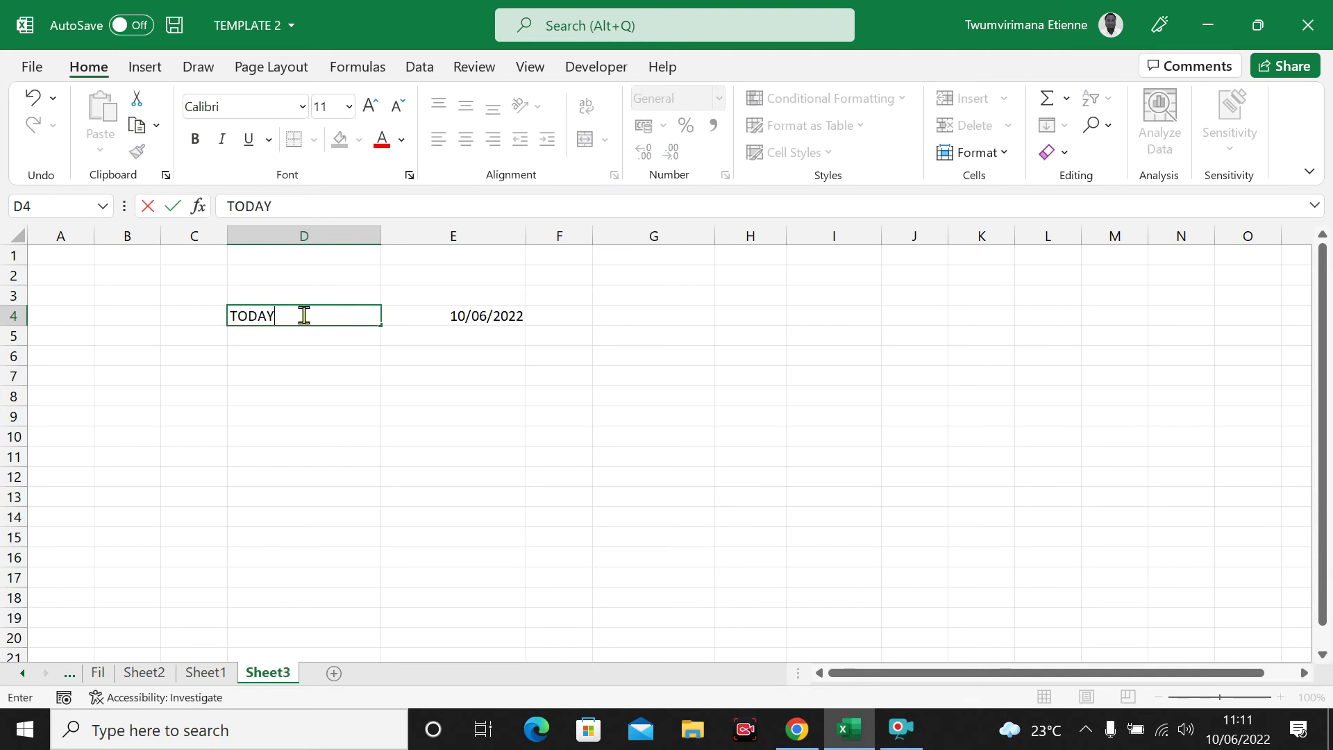
{"action": "left_click", "coordinate": [479, 354]}
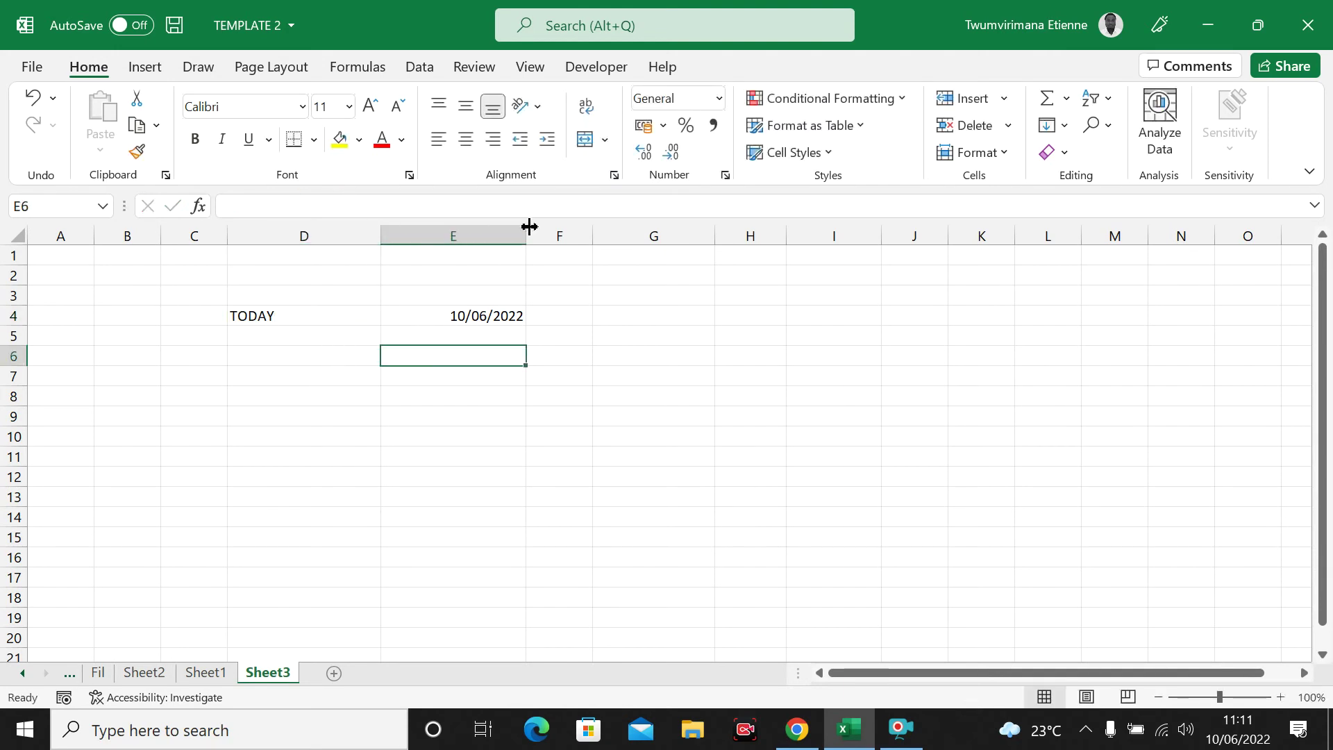
{"action": "mouse_move", "coordinate": [528, 229]}
{"action": "left_mouse_down"}
{"action": "mouse_move", "coordinate": [493, 251]}
{"action": "mouse_move", "coordinate": [522, 238]}
{"action": "left_mouse_up"}
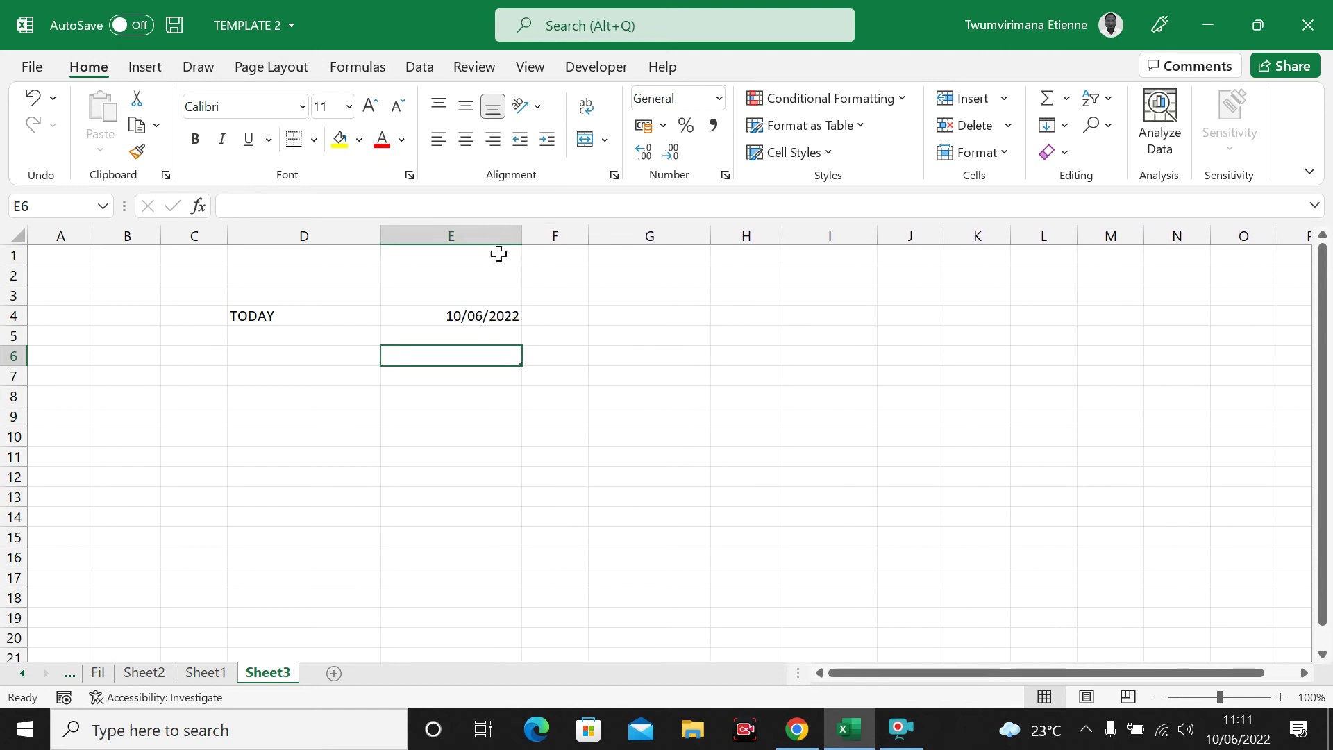
{"action": "left_click", "coordinate": [440, 336]}
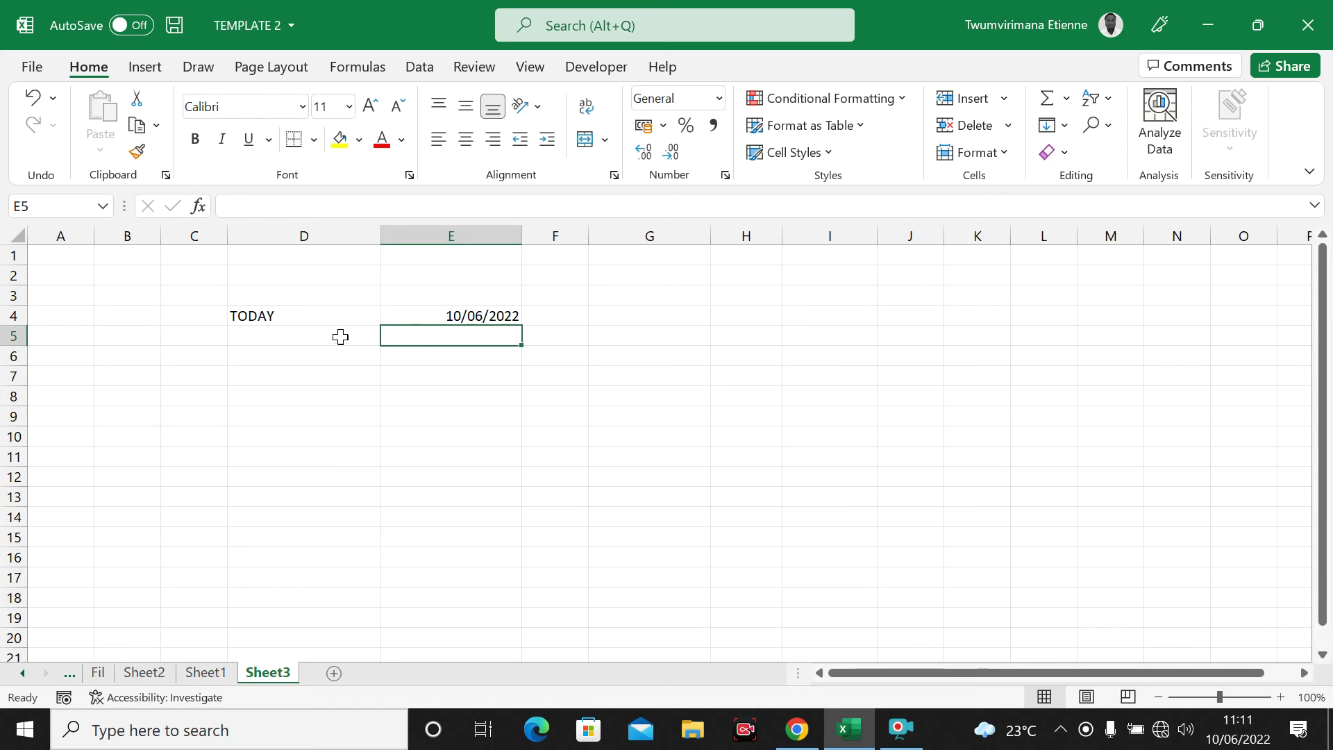
Widen column I and enter =NOW() in I3, showing 10/06/2022 11:12
{"action": "left_click", "coordinate": [751, 297]}
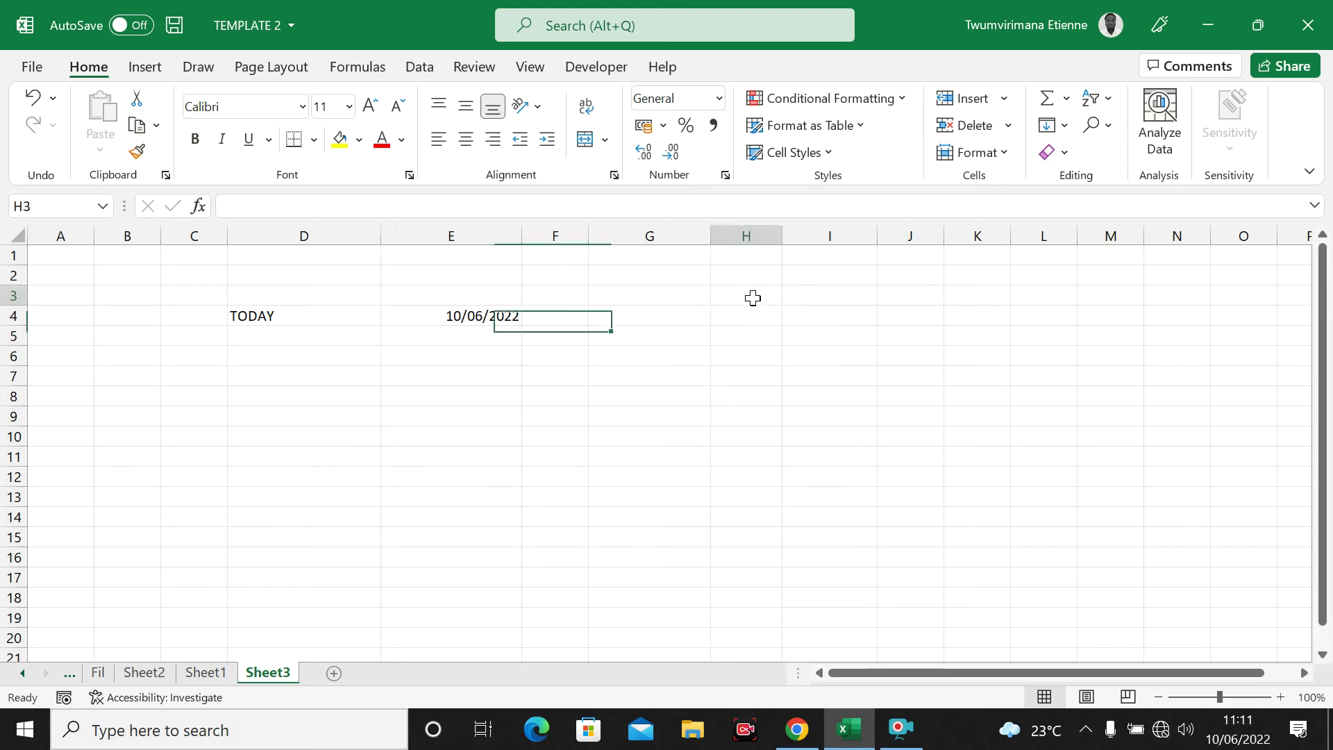
{"action": "left_click", "coordinate": [859, 300]}
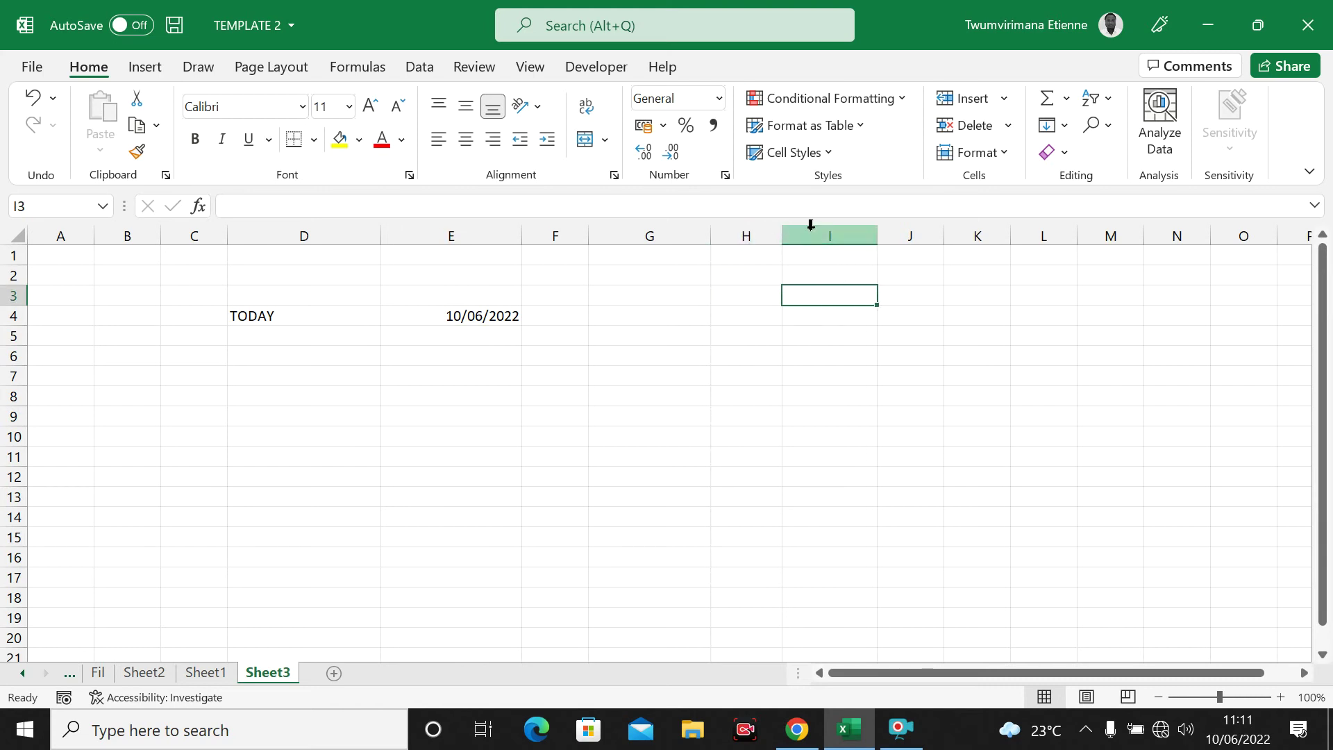
{"action": "left_click_drag", "start_coordinate": [878, 230], "coordinate": [941, 232]}
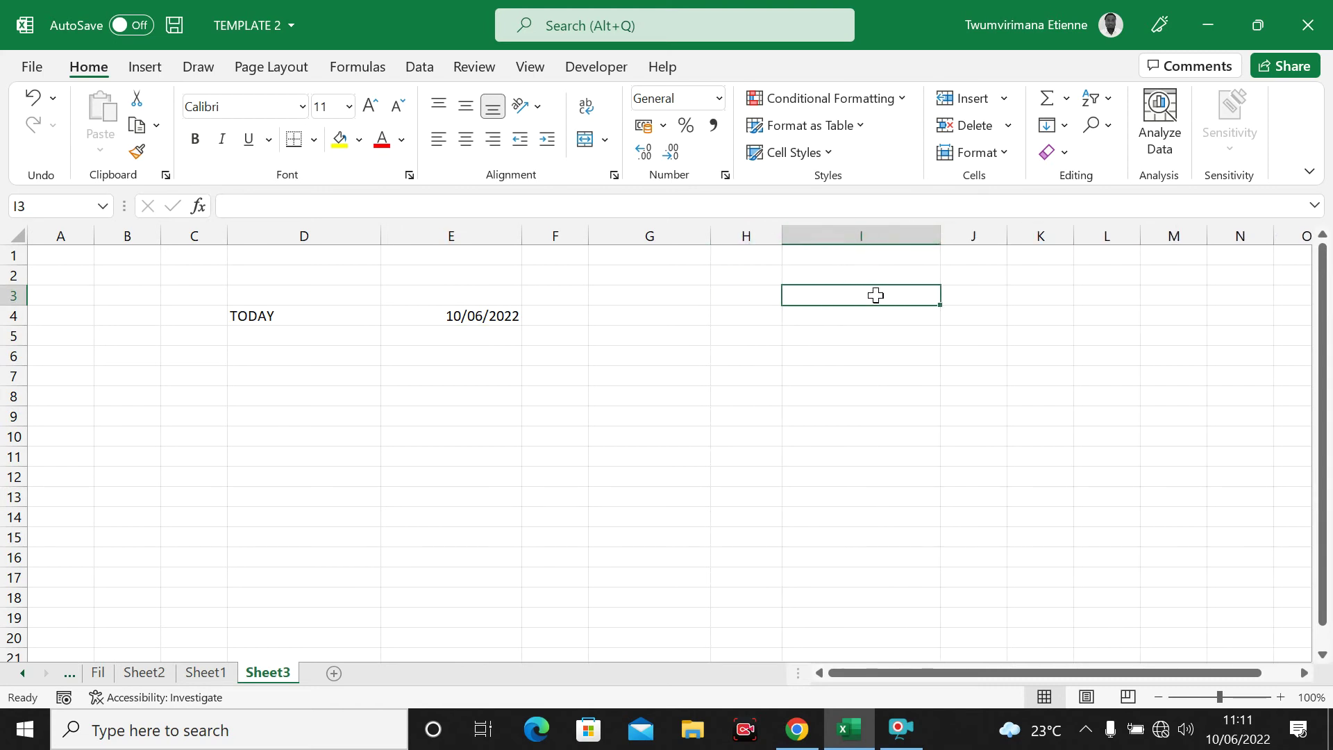
{"action": "type", "text": "=N"}
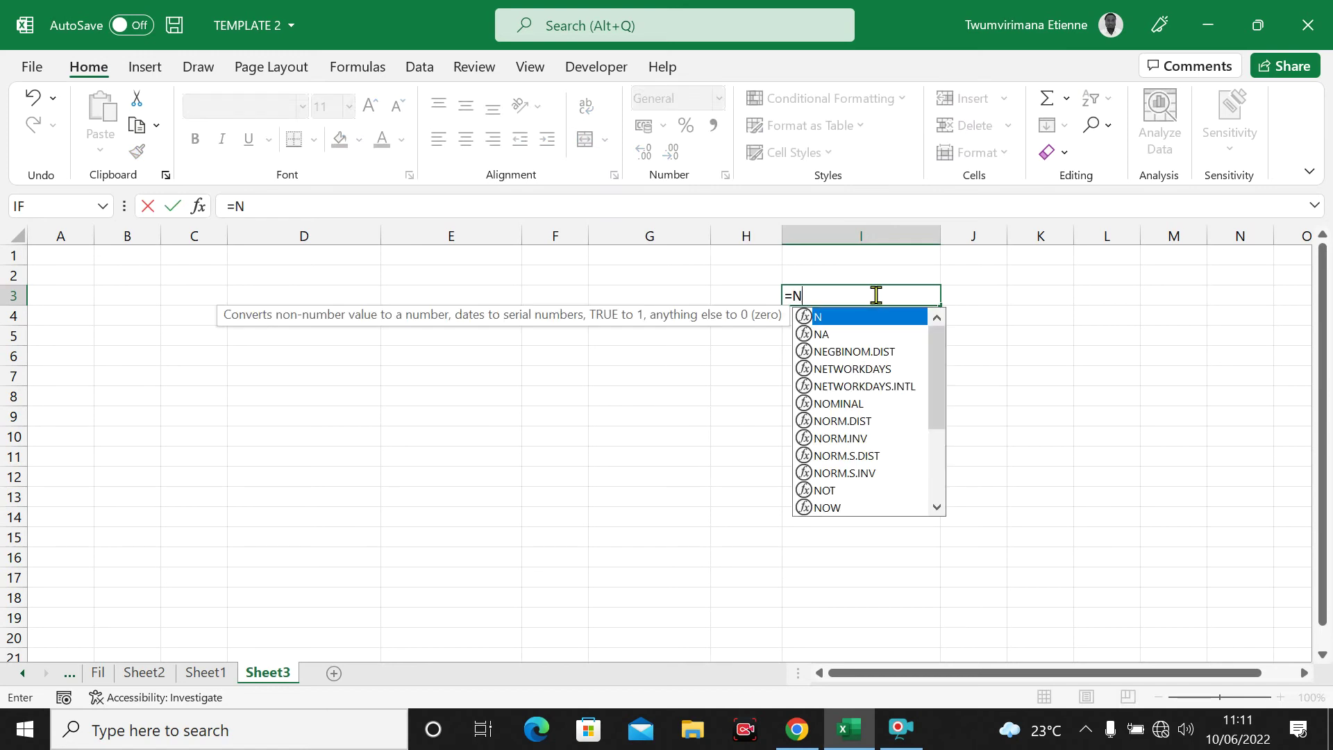
{"action": "type", "text": "OW"}
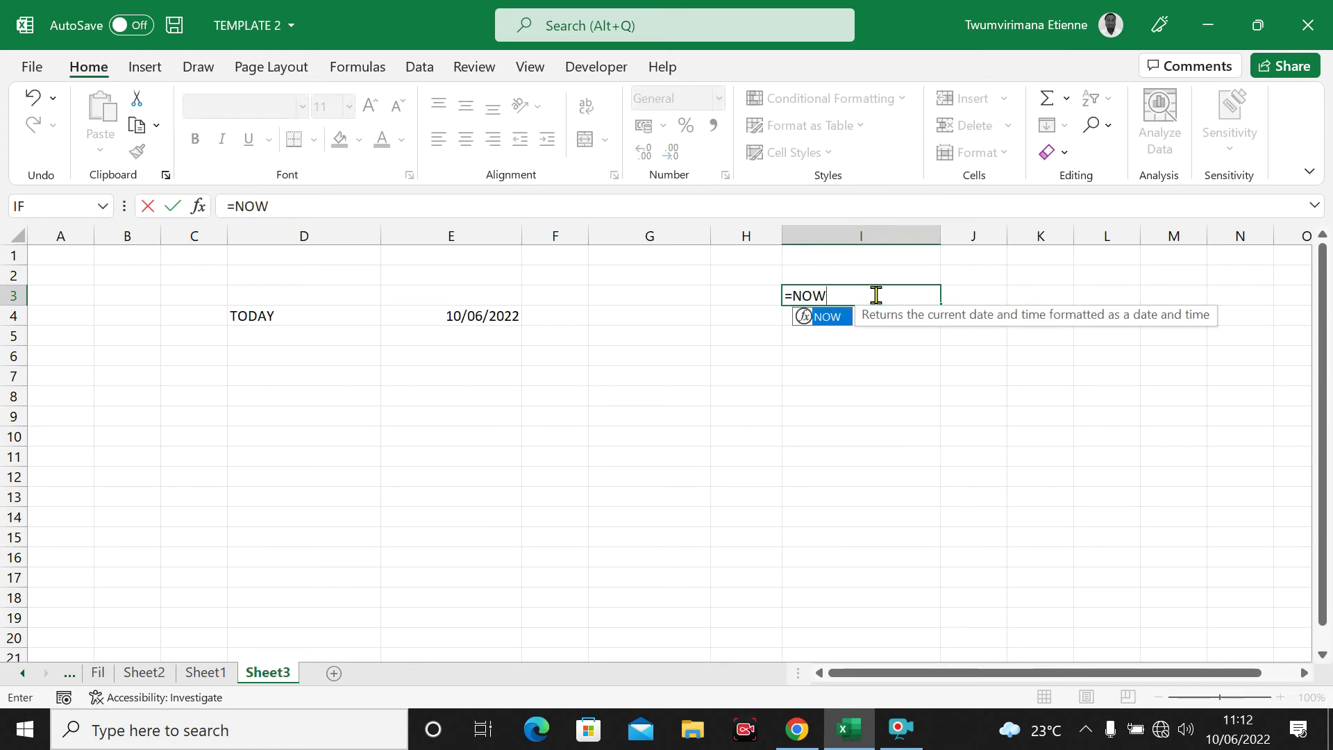
{"action": "type", "text": "()"}
{"action": "key", "text": "Return"}
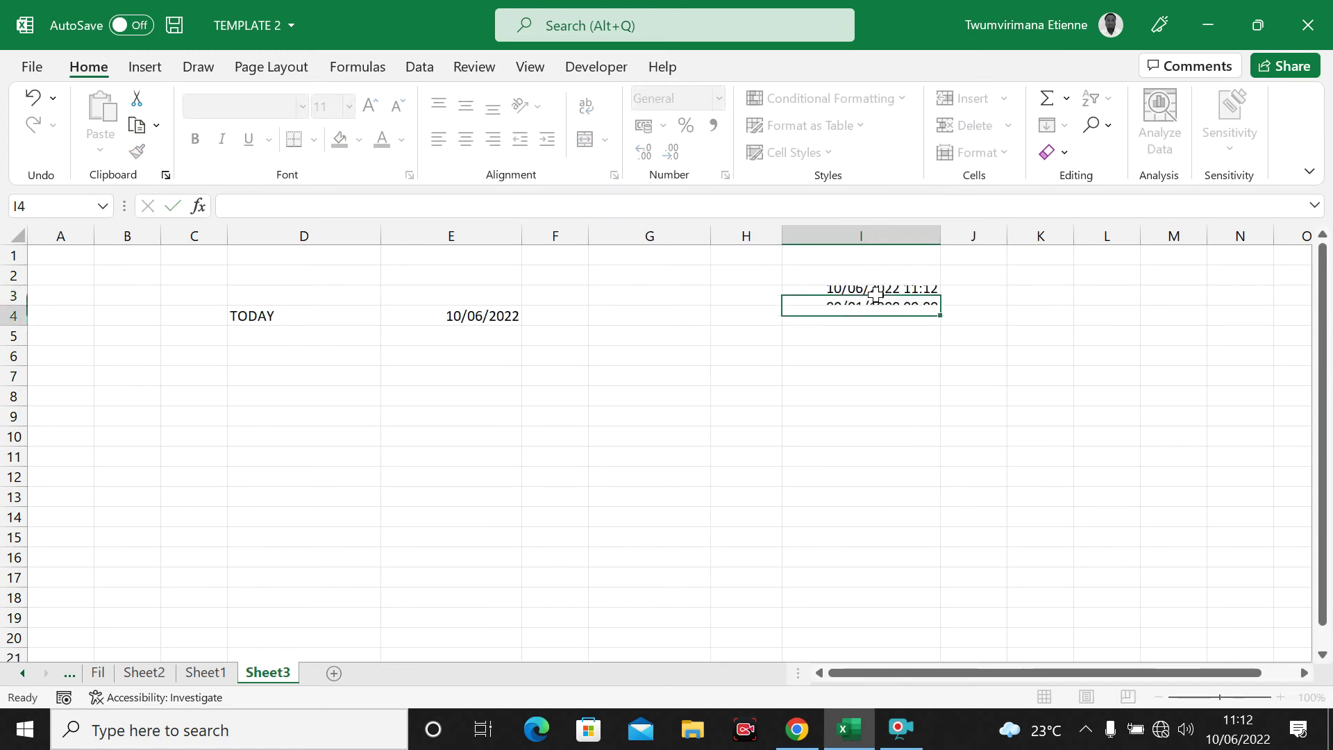
{"action": "left_click", "coordinate": [889, 301]}
{"action": "key", "text": "Down"}
{"action": "key", "text": "Down"}
{"action": "key", "text": "Down"}
{"action": "key", "text": "Down"}
{"action": "left_click", "coordinate": [834, 290]}
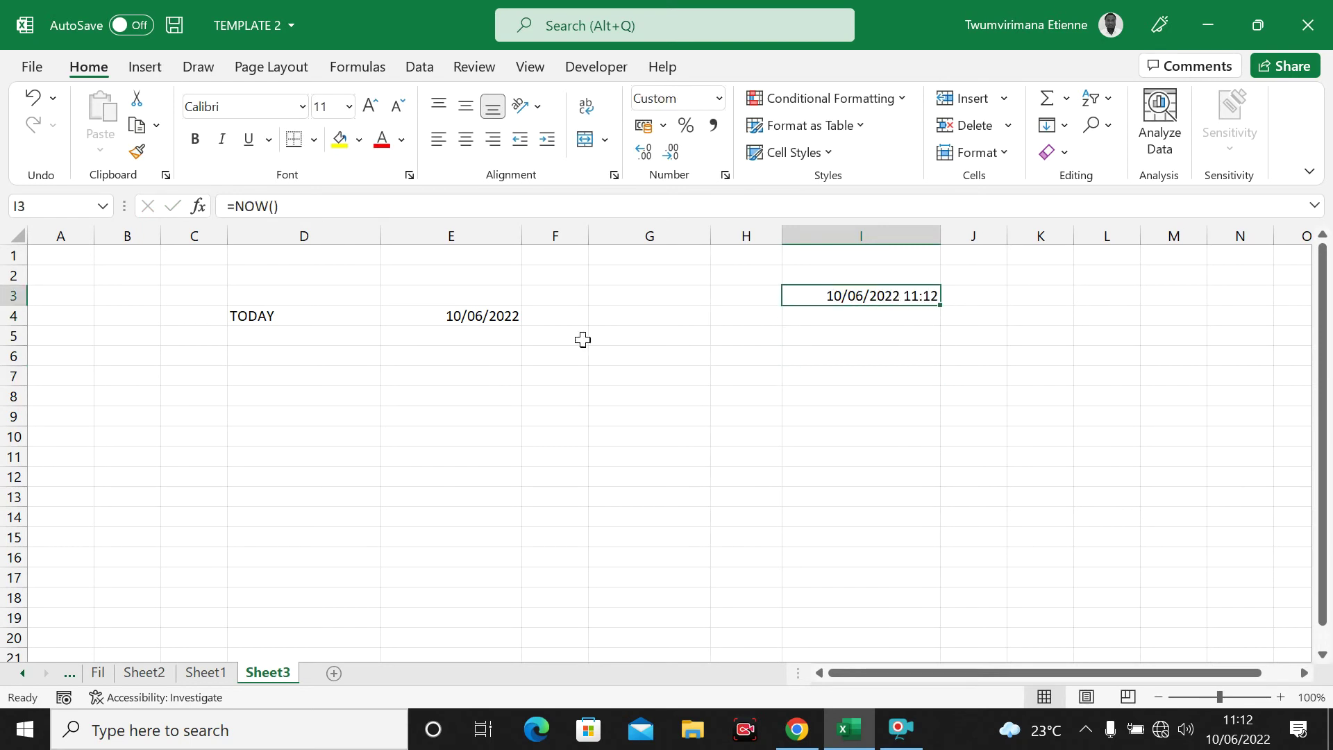
{"action": "left_click", "coordinate": [274, 312]}
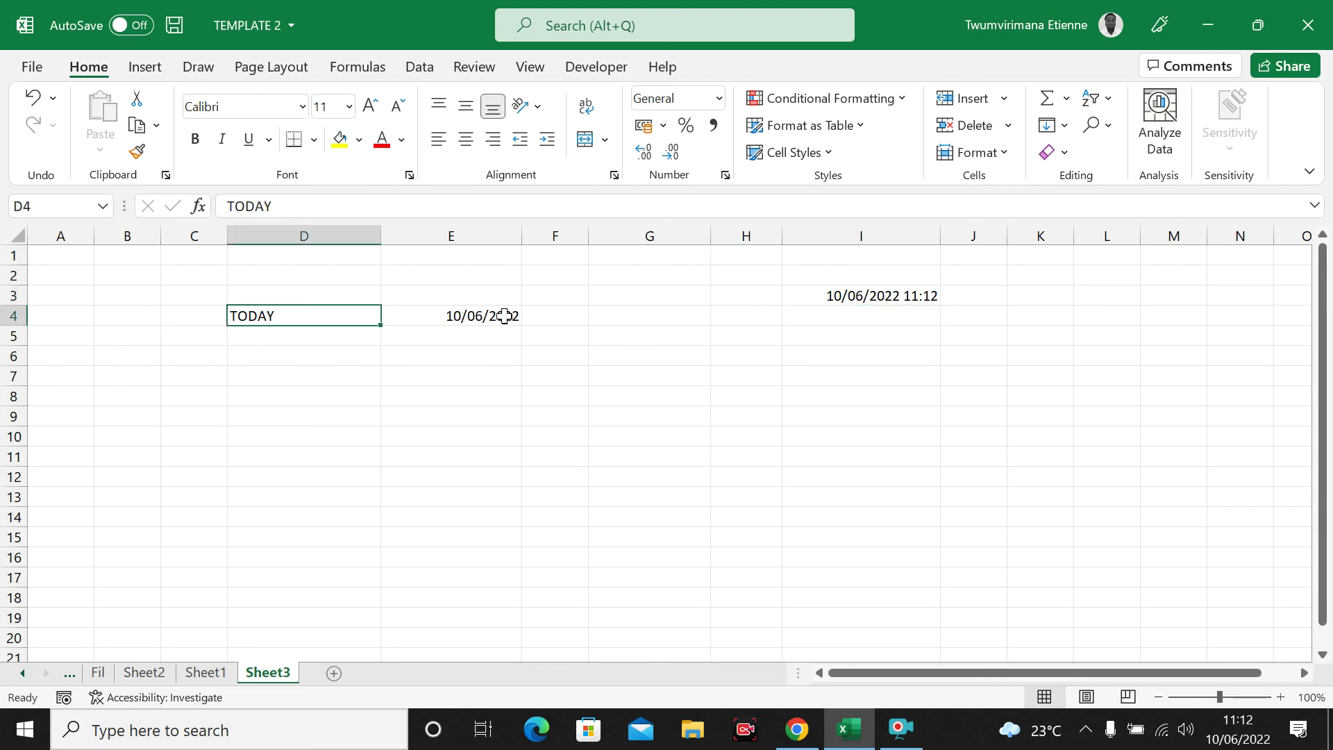
{"action": "left_click", "coordinate": [476, 314]}
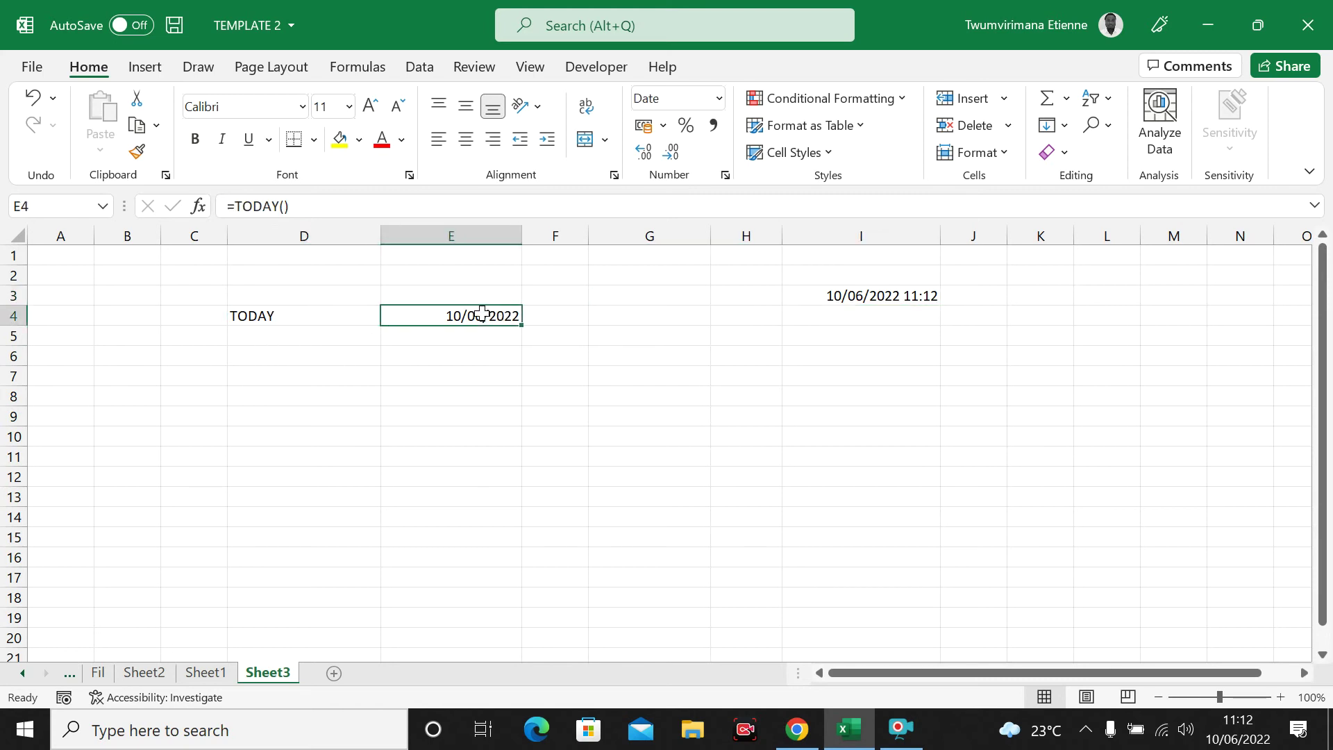
{"action": "left_click", "coordinate": [458, 334]}
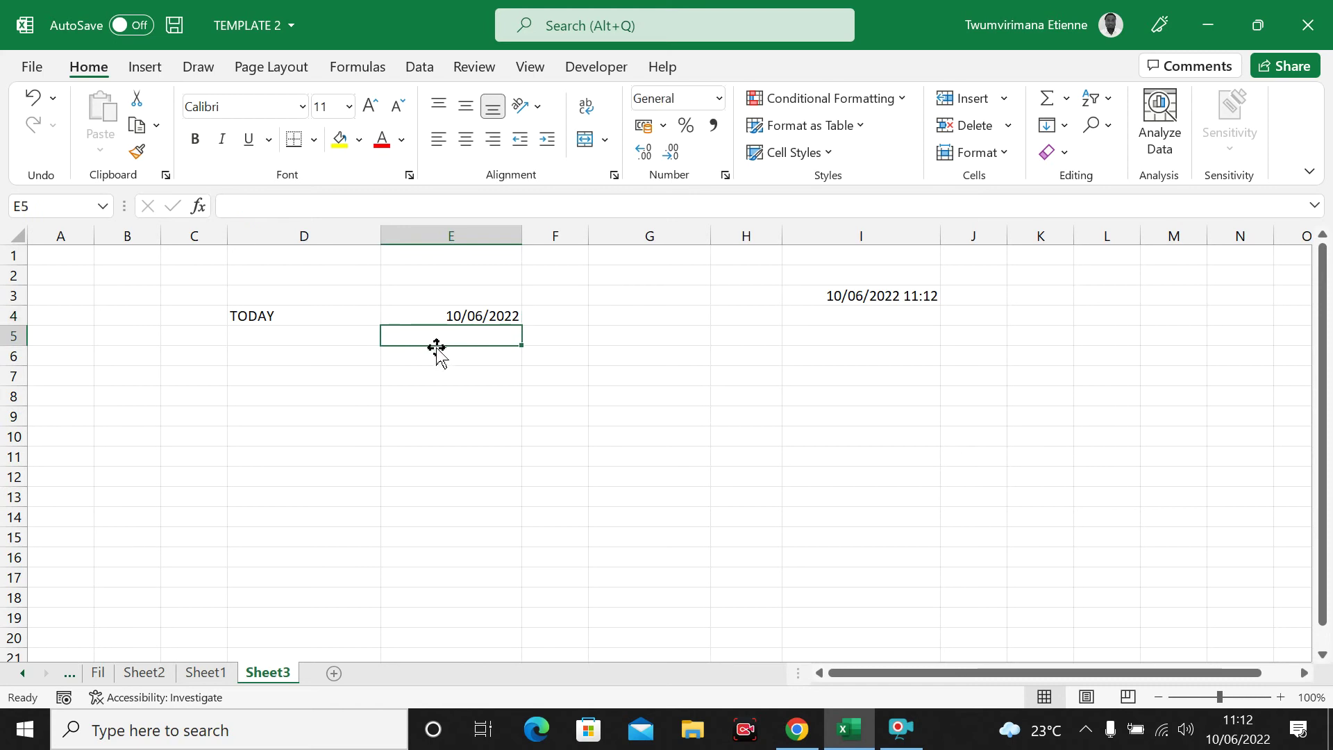
{"action": "left_click", "coordinate": [313, 342]}
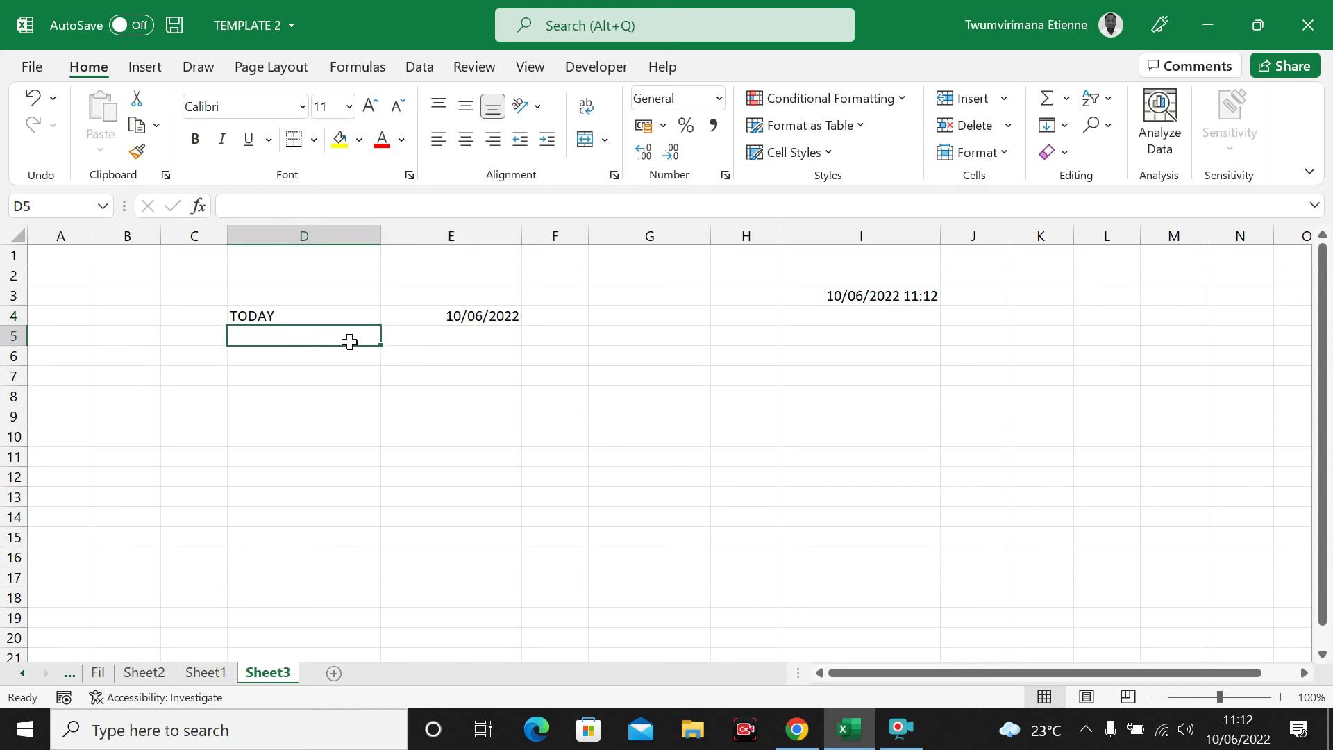
{"action": "left_click", "coordinate": [512, 342]}
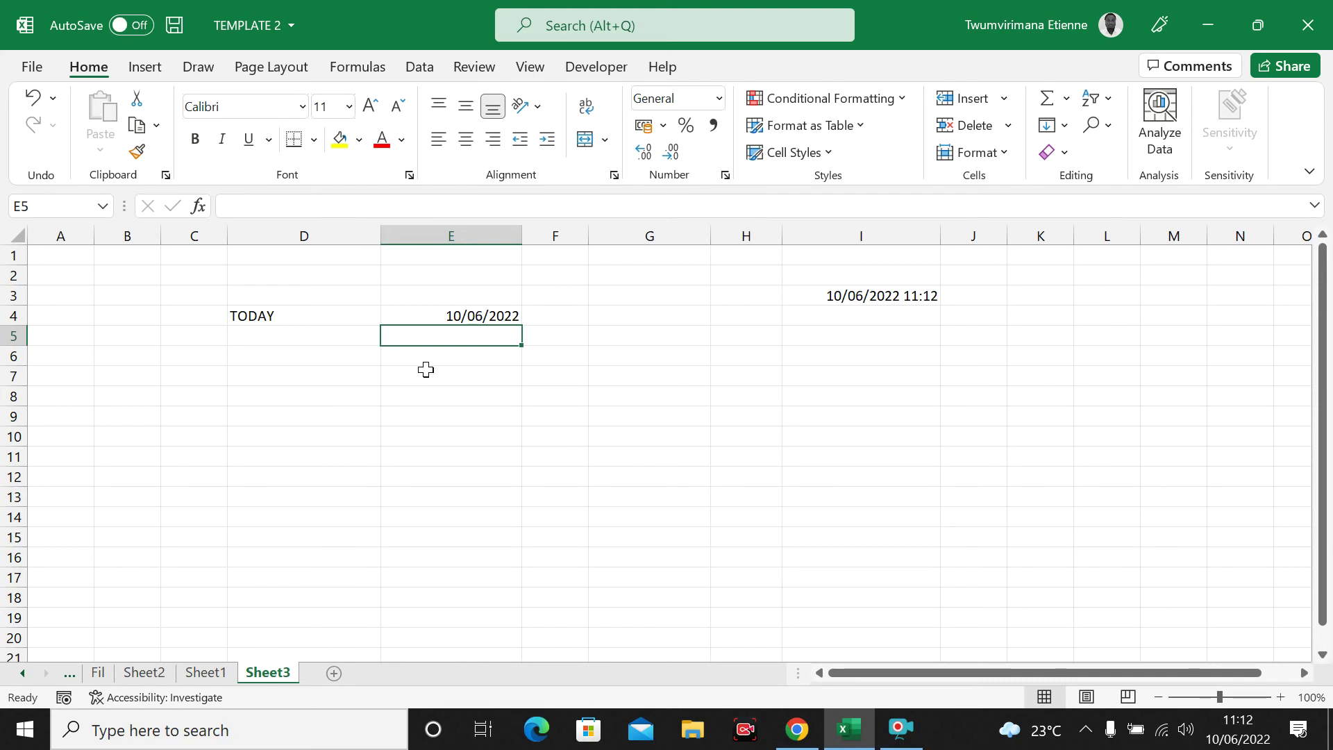
Type the date 14/11/2022 into cell E5, correcting the mistyped year
{"action": "type", "text": "14"}
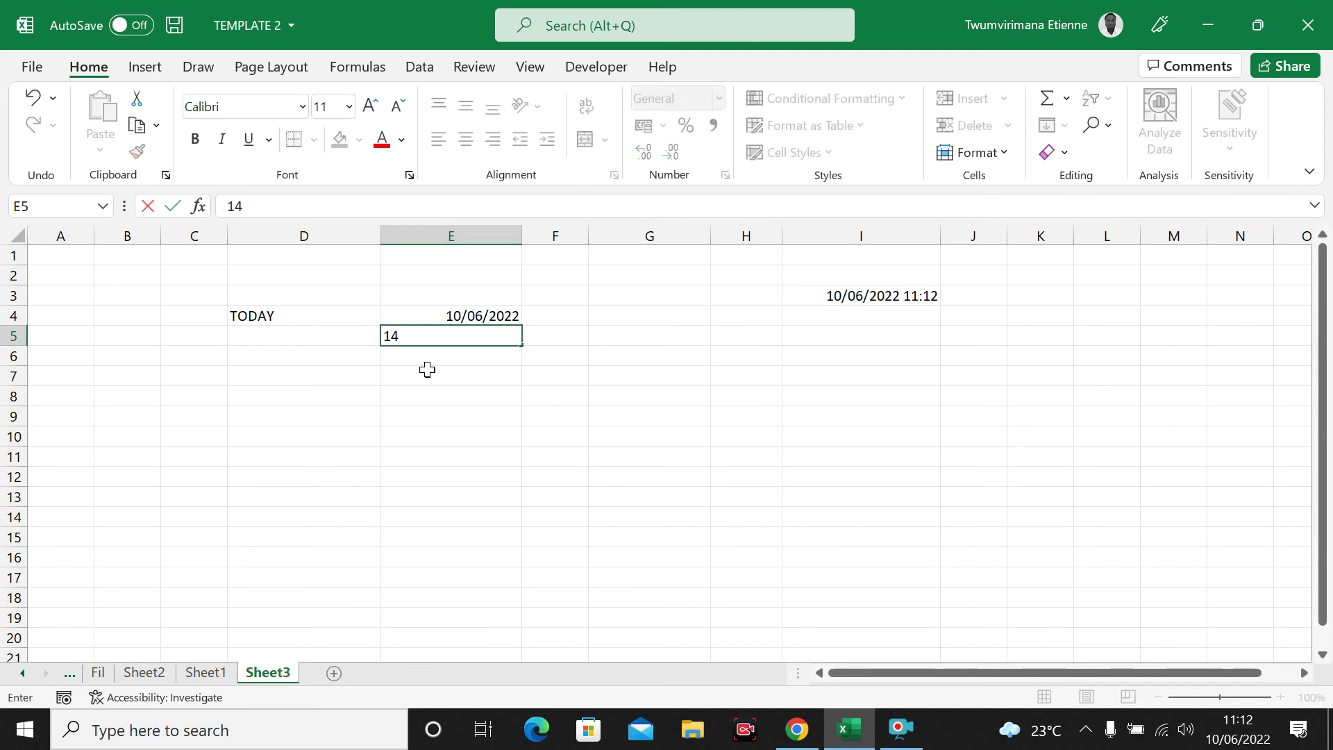
{"action": "type", "text": "/11/200"}
{"action": "key", "text": "BackSpace"}
{"action": "type", "text": "22"}
{"action": "left_click", "coordinate": [537, 461]}
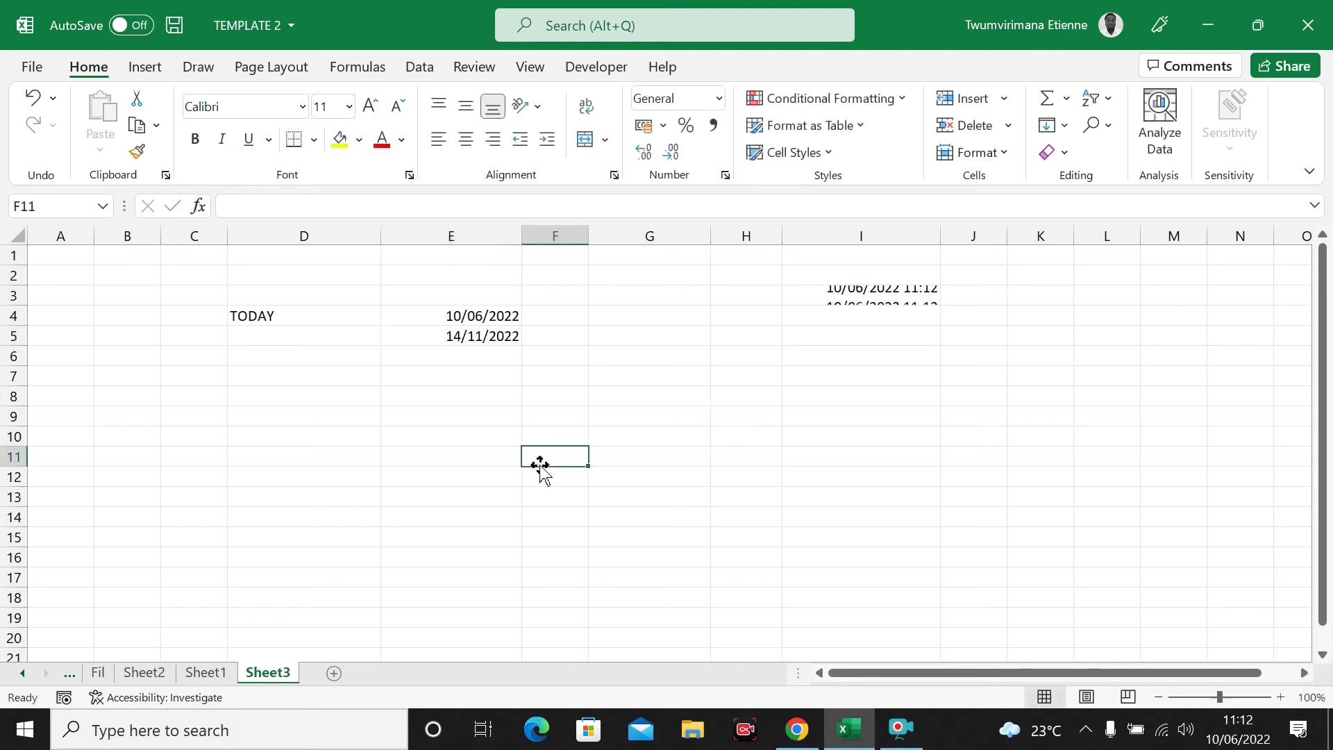
{"action": "left_click", "coordinate": [455, 359]}
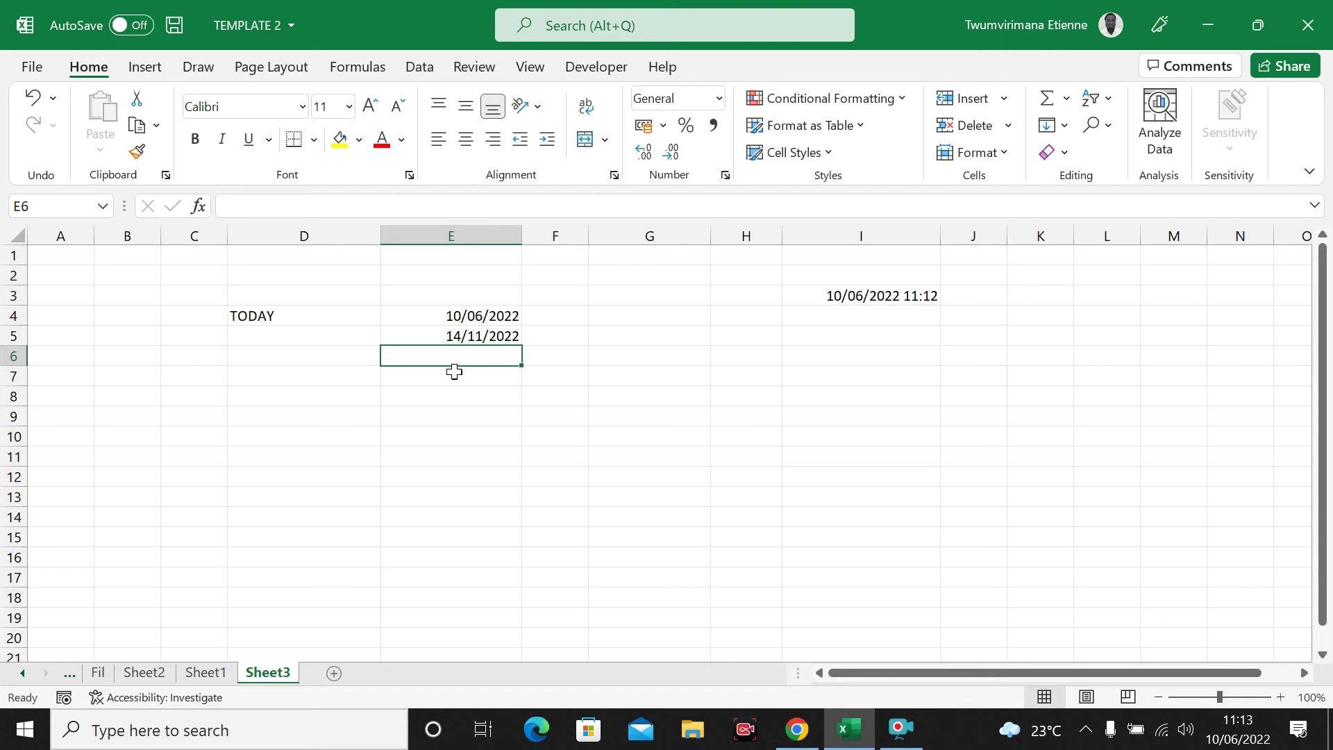
Enter =E4-E5 in cell E6, which returns -157
{"action": "type", "text": "="}
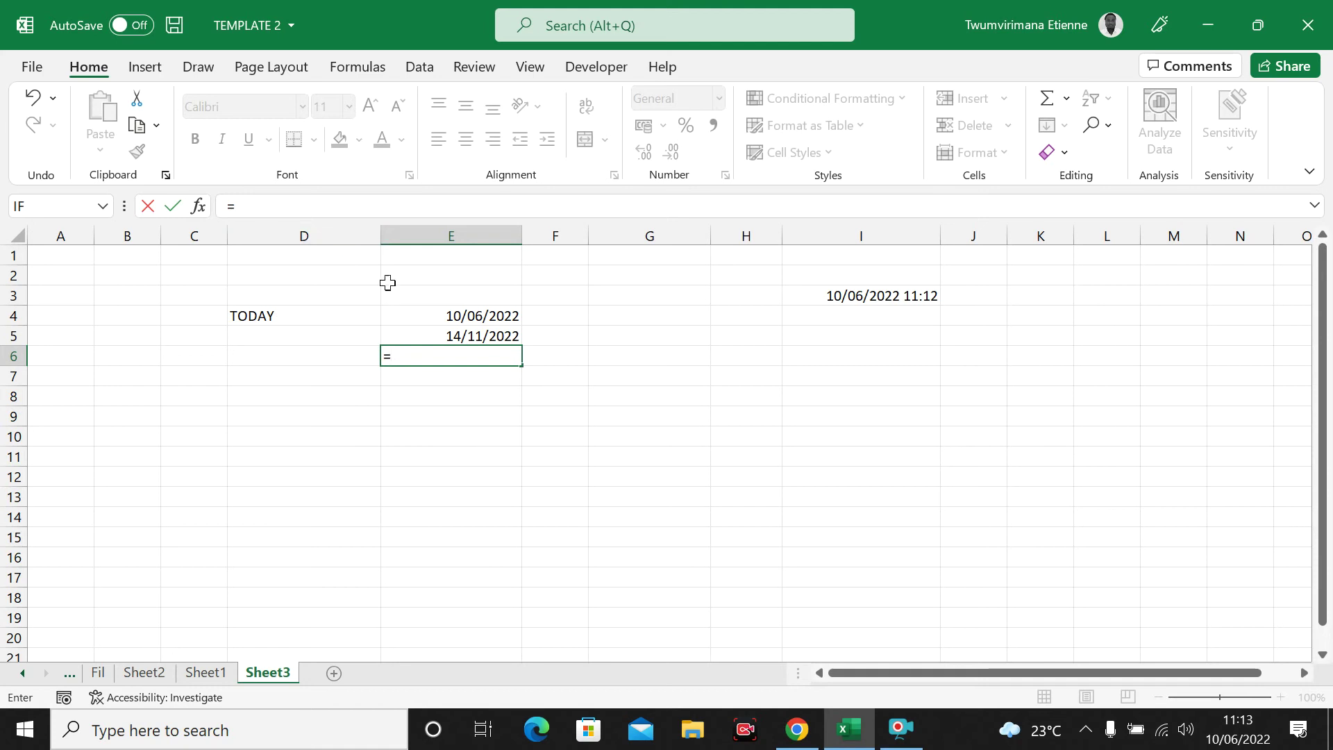
{"action": "left_click", "coordinate": [430, 318]}
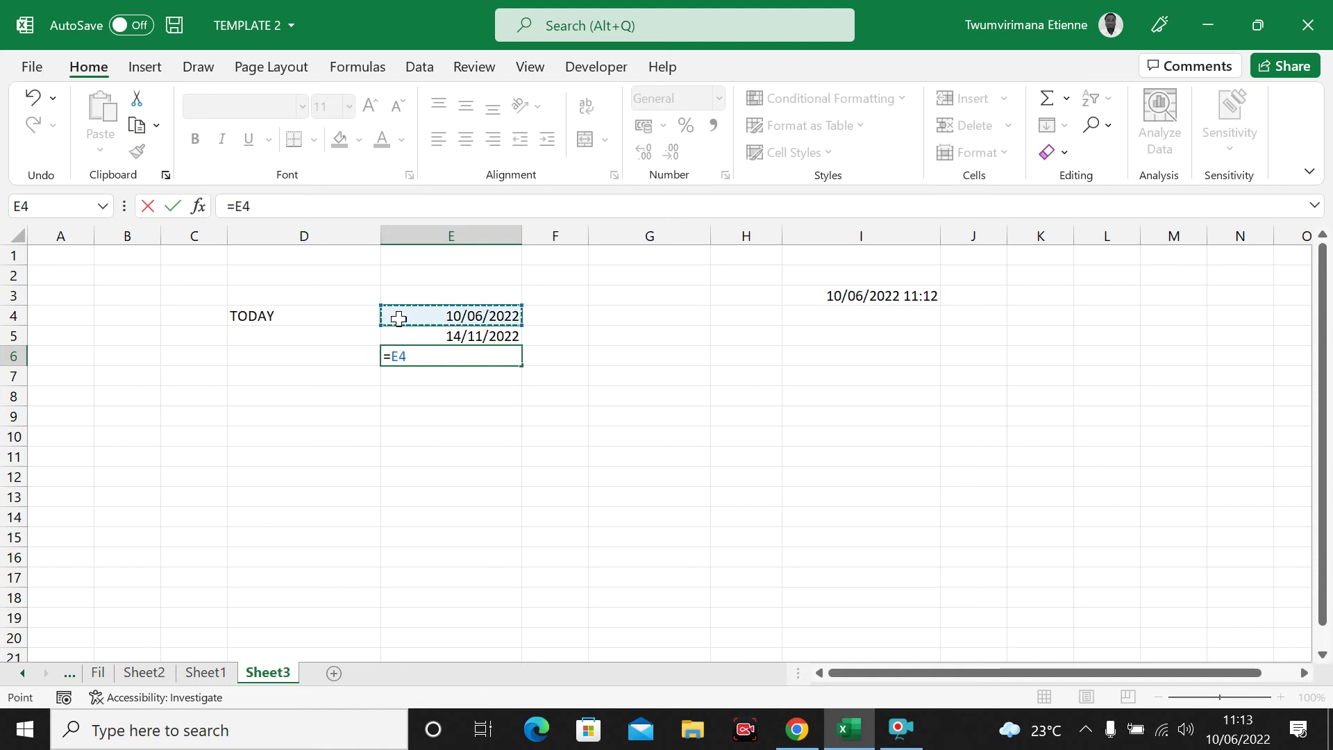
{"action": "type", "text": "-"}
{"action": "left_click", "coordinate": [431, 335]}
{"action": "key", "text": "Return"}
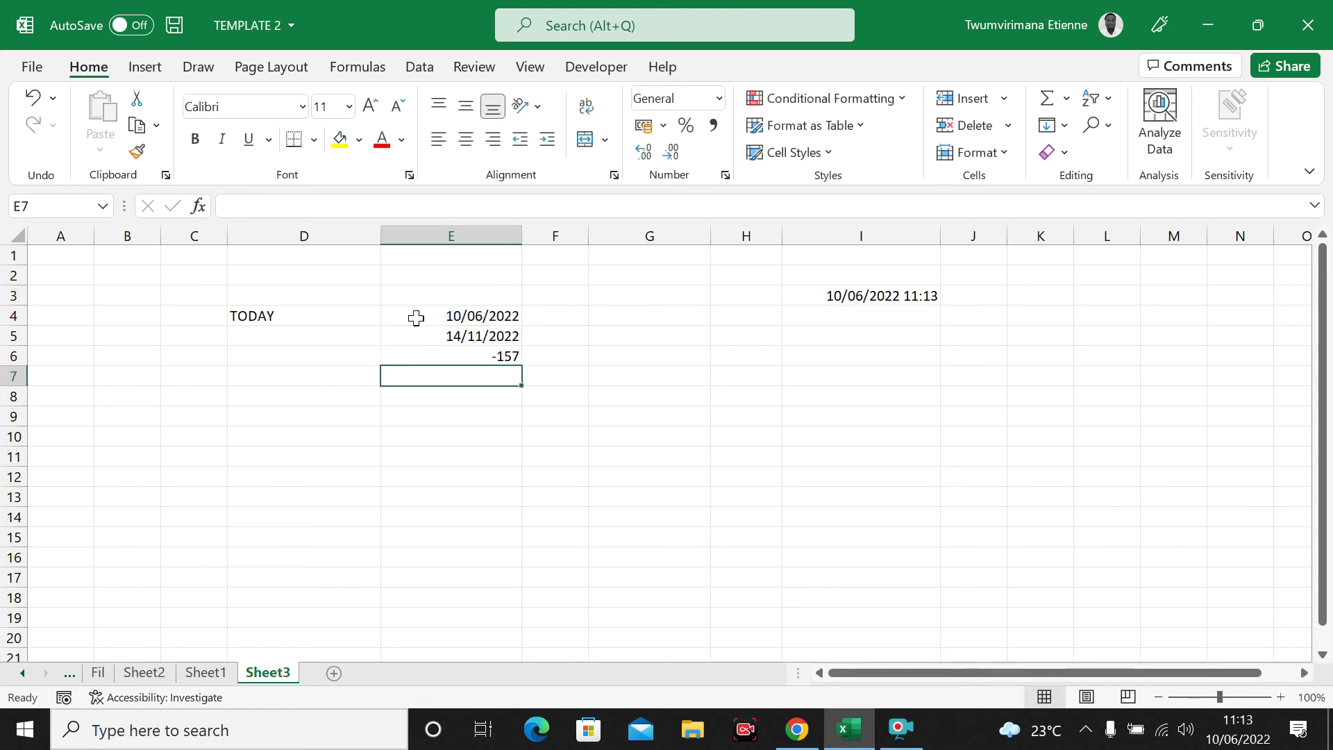
{"action": "left_click", "coordinate": [429, 358]}
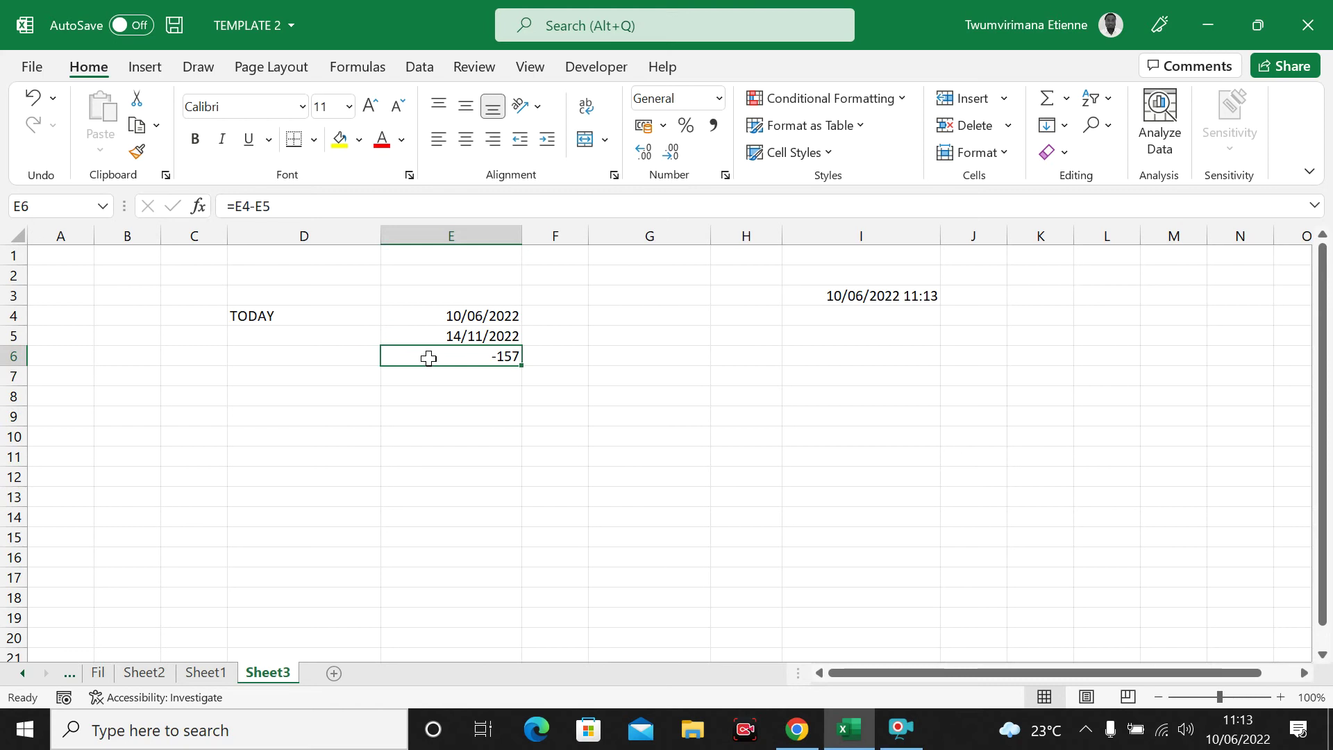
Clear the negative-result formula from cell E6
{"action": "double_click", "coordinate": [430, 359]}
{"action": "key", "text": "BackSpace"}
{"action": "key", "text": "BackSpace"}
{"action": "key", "text": "BackSpace"}
{"action": "key", "text": "BackSpace"}
{"action": "key", "text": "BackSpace"}
{"action": "key", "text": "BackSpace"}
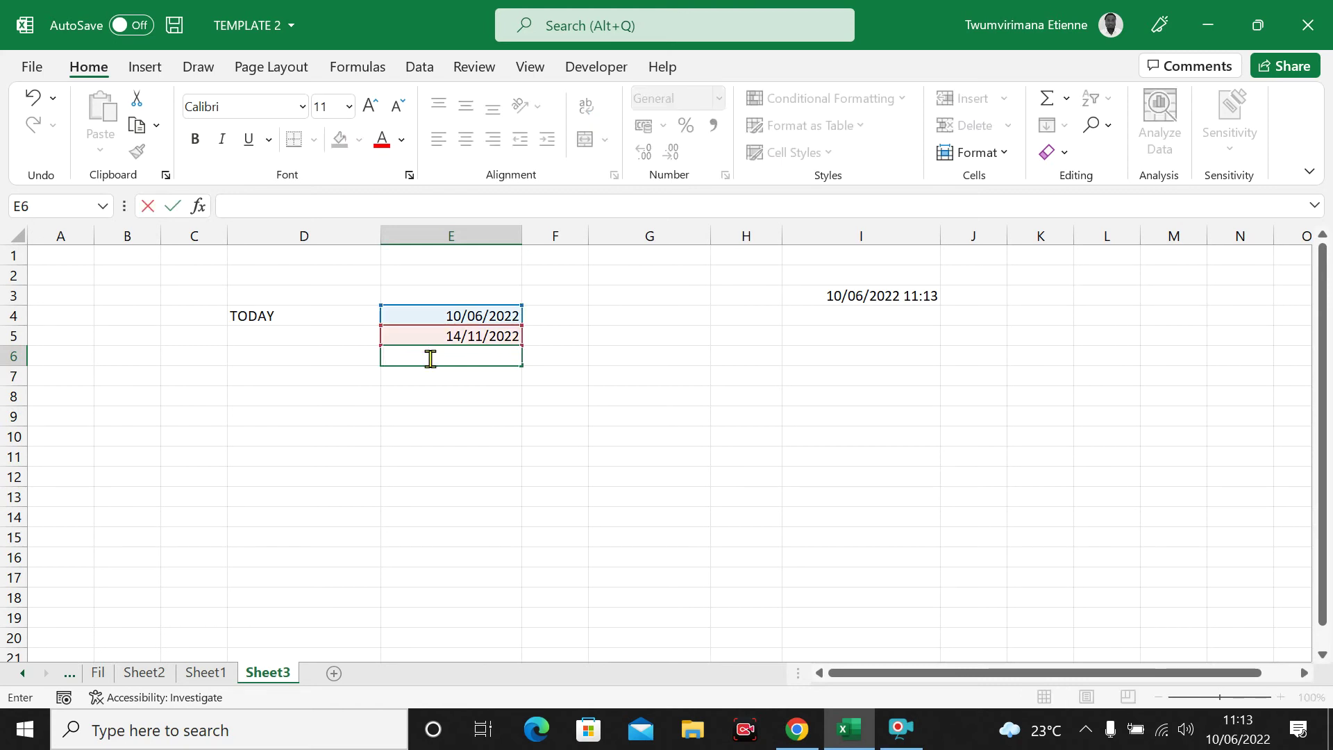
{"action": "left_click", "coordinate": [421, 434]}
{"action": "left_click", "coordinate": [426, 361]}
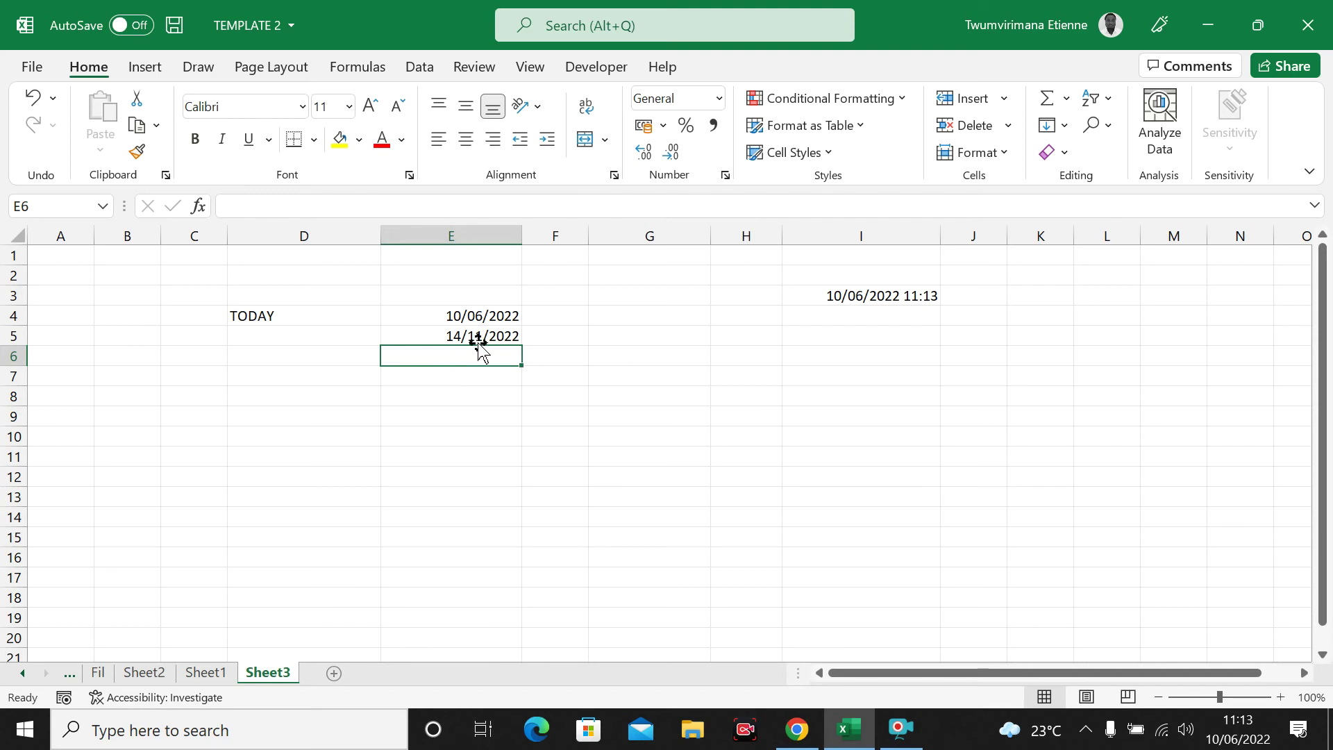
{"action": "left_click", "coordinate": [467, 321]}
{"action": "left_click", "coordinate": [468, 336]}
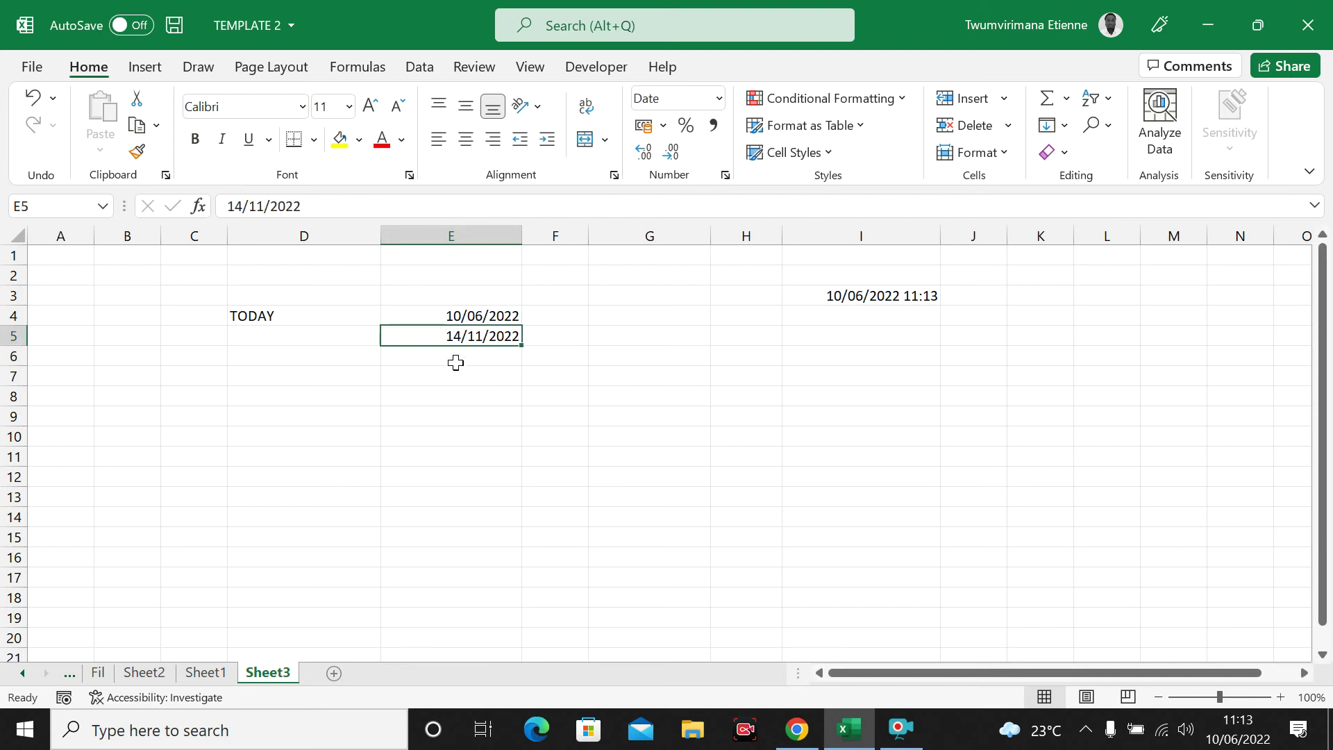
{"action": "left_click", "coordinate": [443, 318]}
{"action": "left_click", "coordinate": [452, 357]}
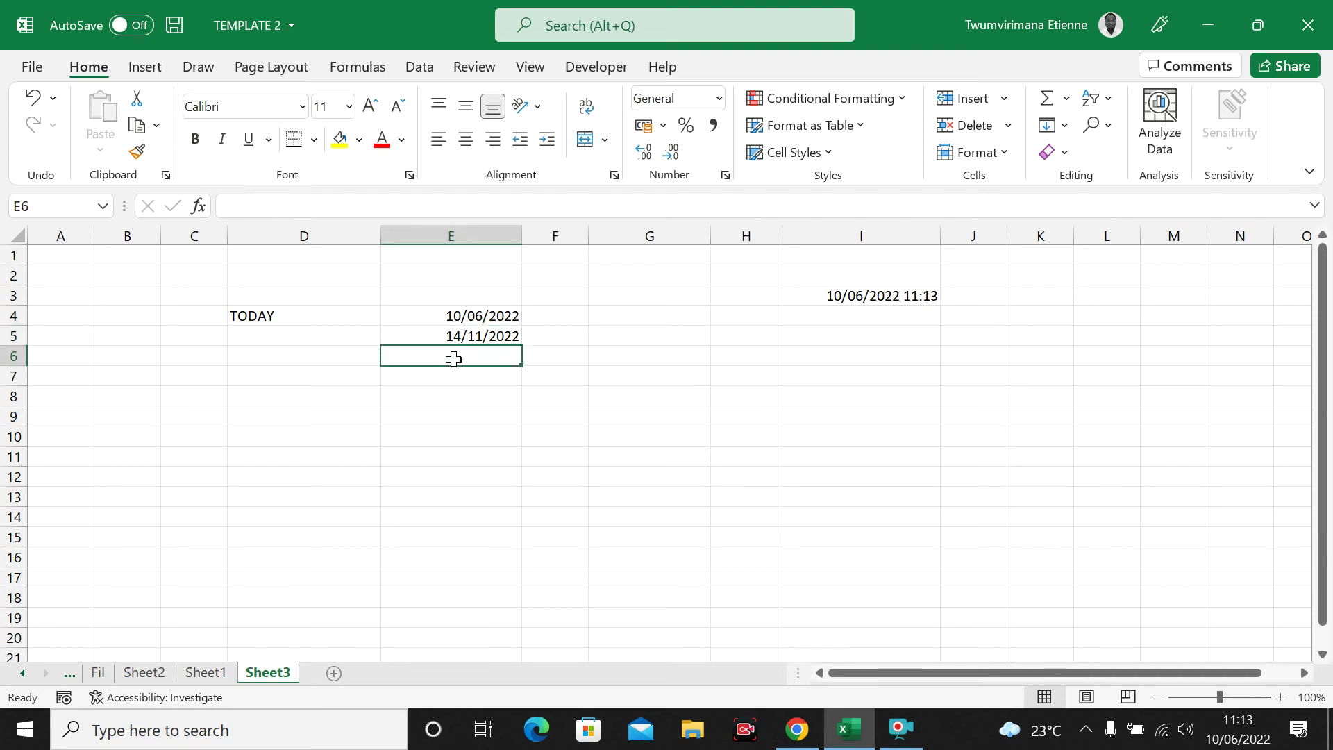
Enter =E5-E4 in E6 for 157, make it bold, and heighten row 6
{"action": "type", "text": "="}
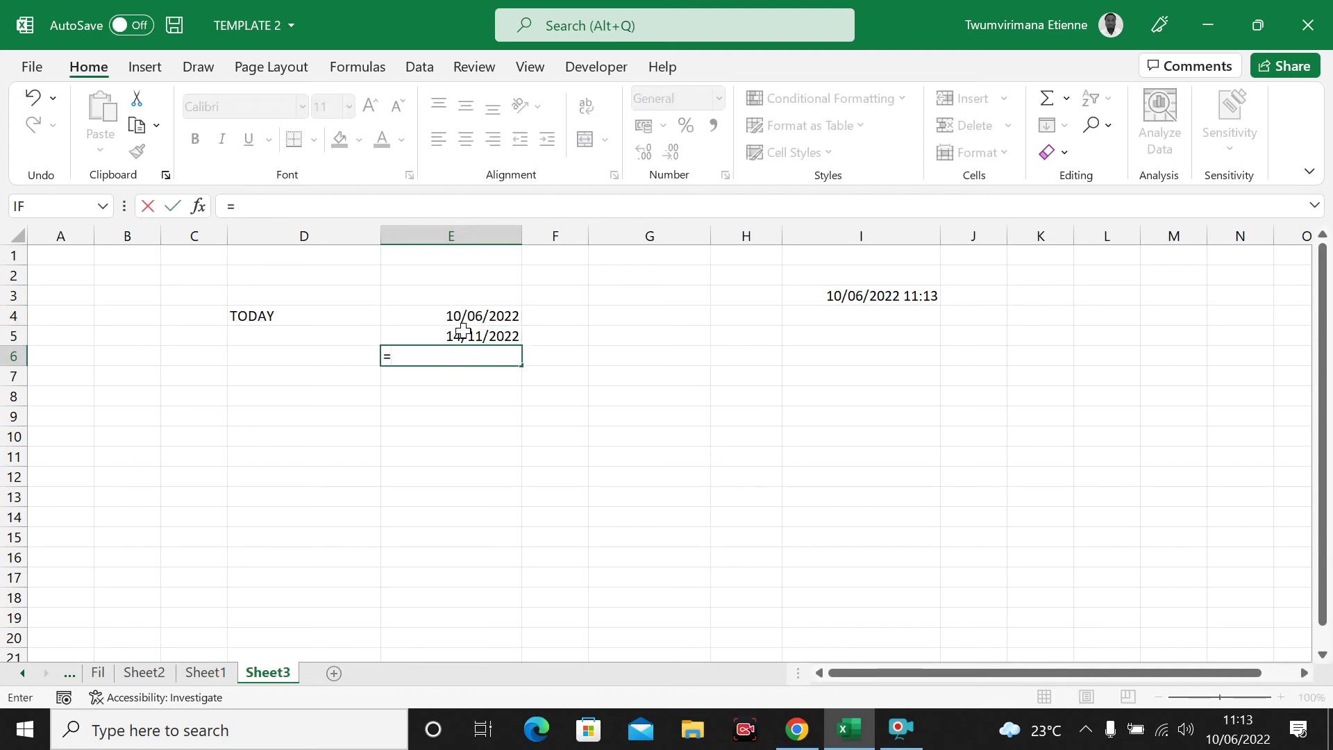
{"action": "left_click", "coordinate": [462, 336]}
{"action": "type", "text": "="}
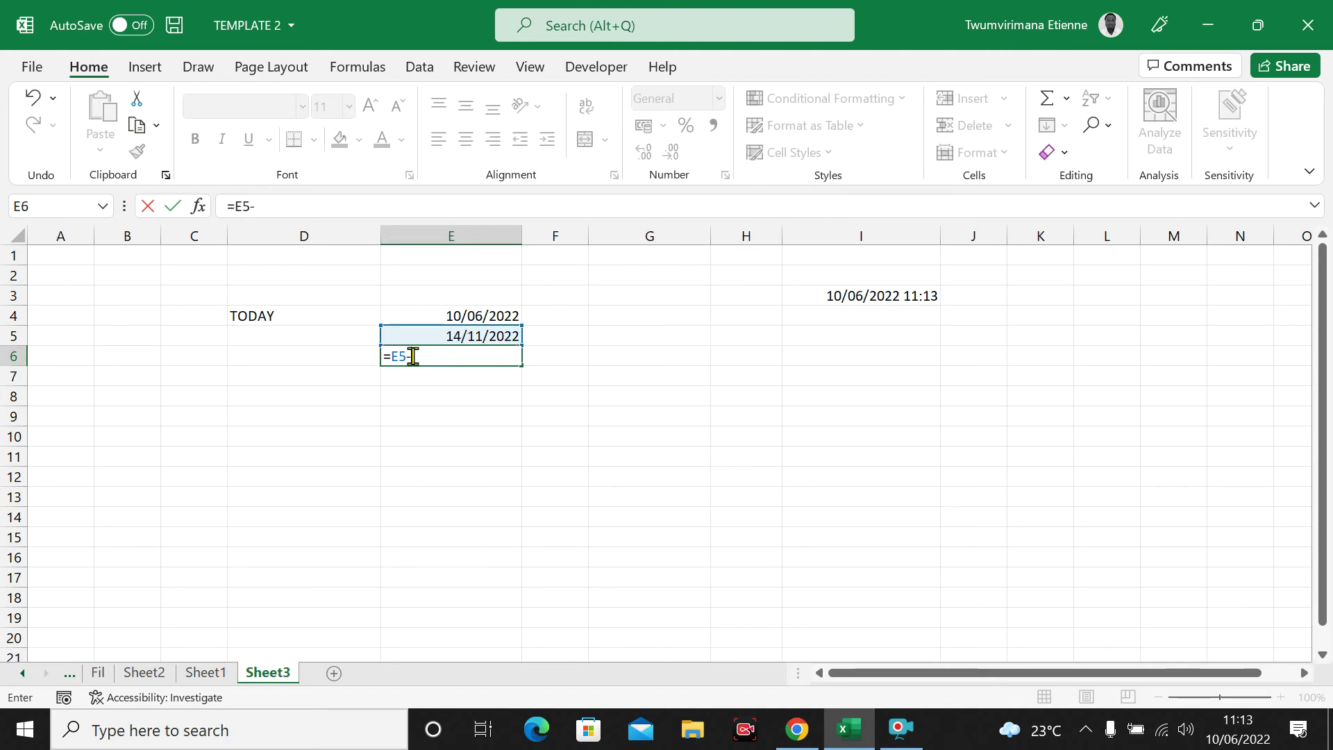
{"action": "left_click", "coordinate": [407, 316]}
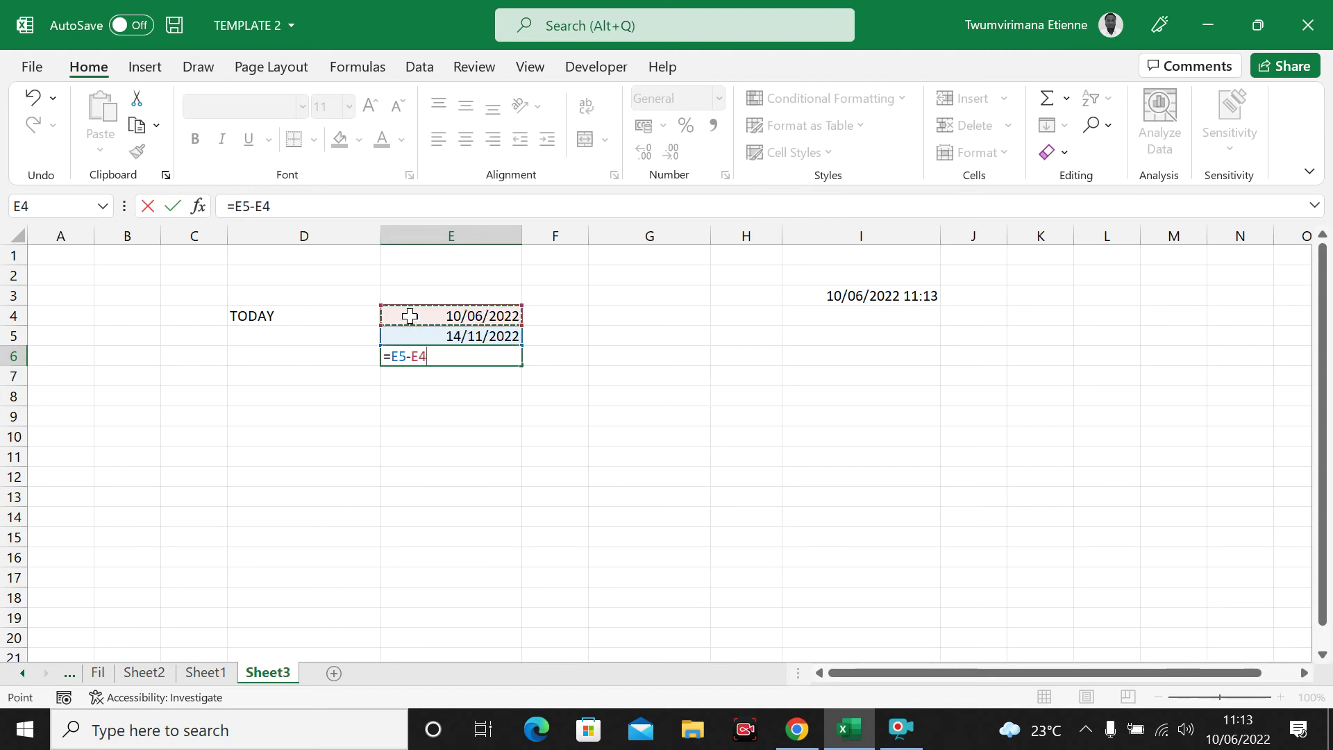
{"action": "key", "text": "Return"}
{"action": "left_click", "coordinate": [434, 351]}
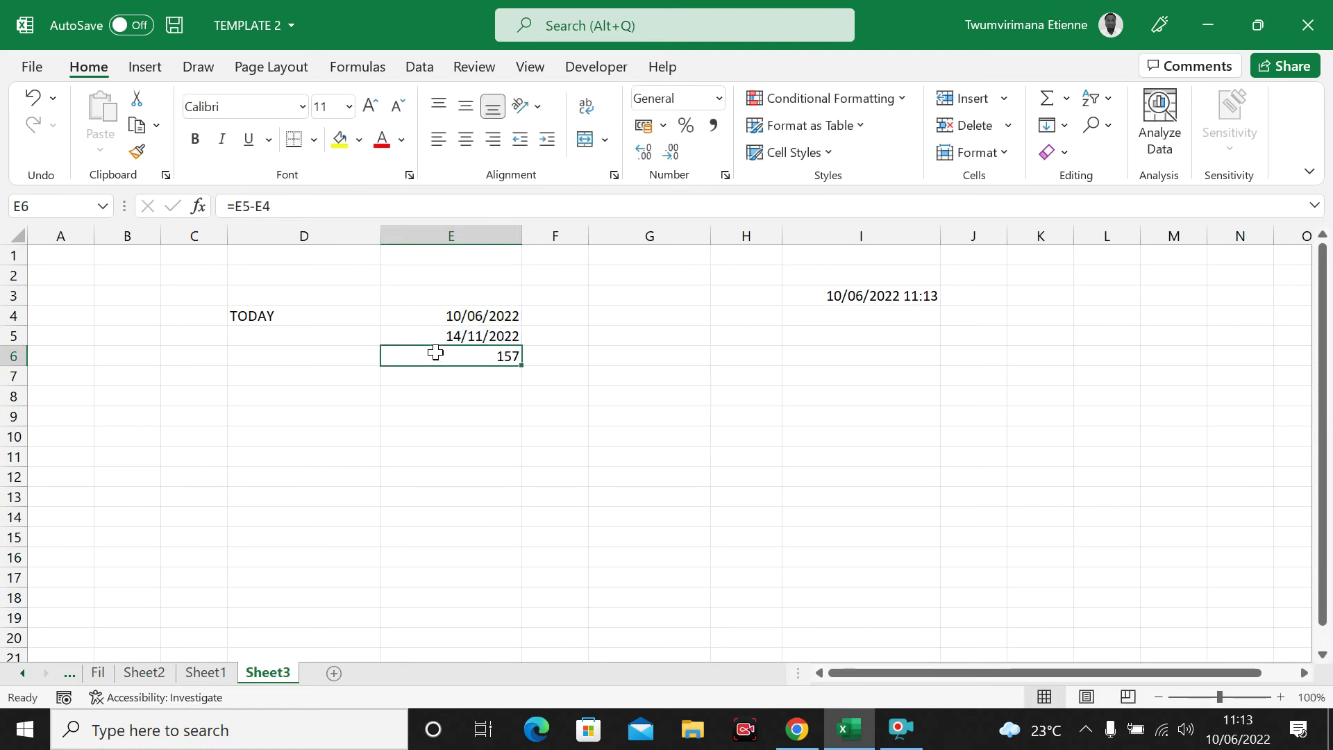
{"action": "left_click", "coordinate": [193, 145]}
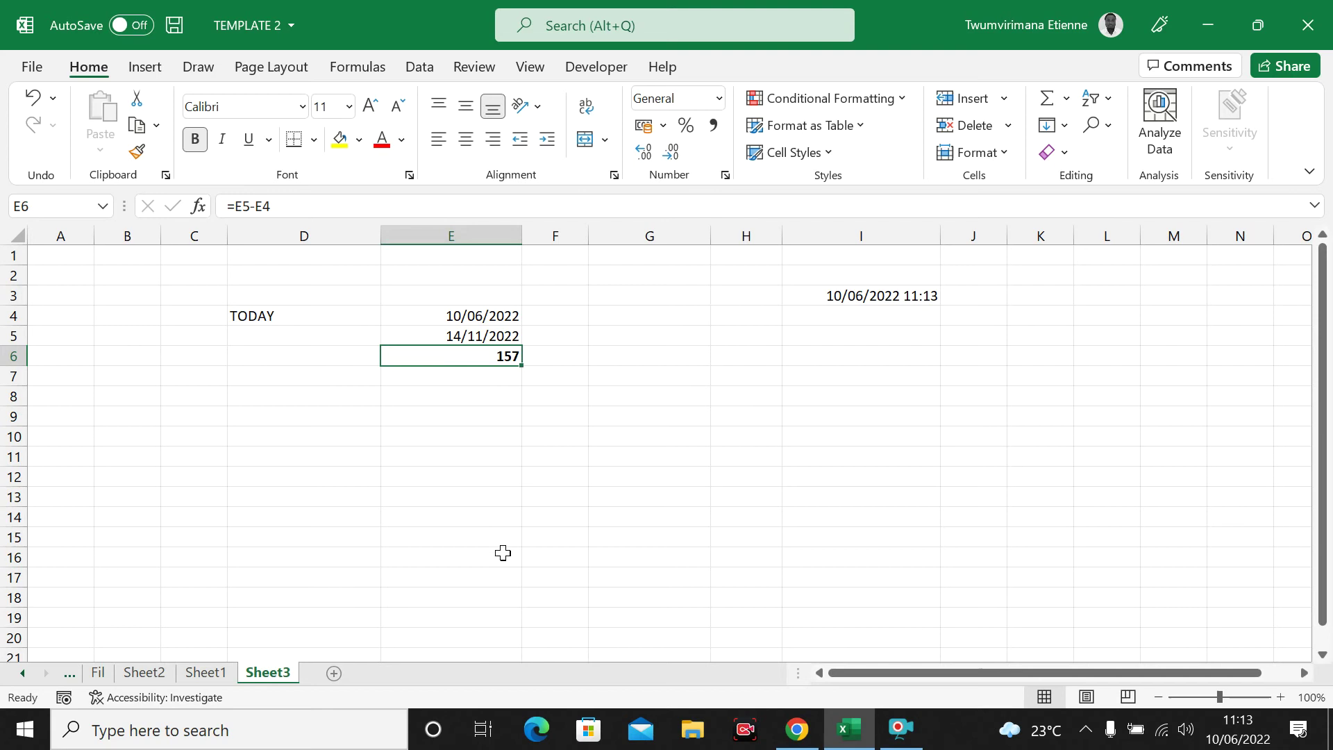
{"action": "left_click", "coordinate": [475, 381]}
{"action": "left_click", "coordinate": [454, 358]}
{"action": "mouse_move", "coordinate": [4, 368]}
{"action": "left_mouse_down"}
{"action": "mouse_move", "coordinate": [15, 407]}
{"action": "mouse_move", "coordinate": [14, 377]}
{"action": "left_mouse_up"}
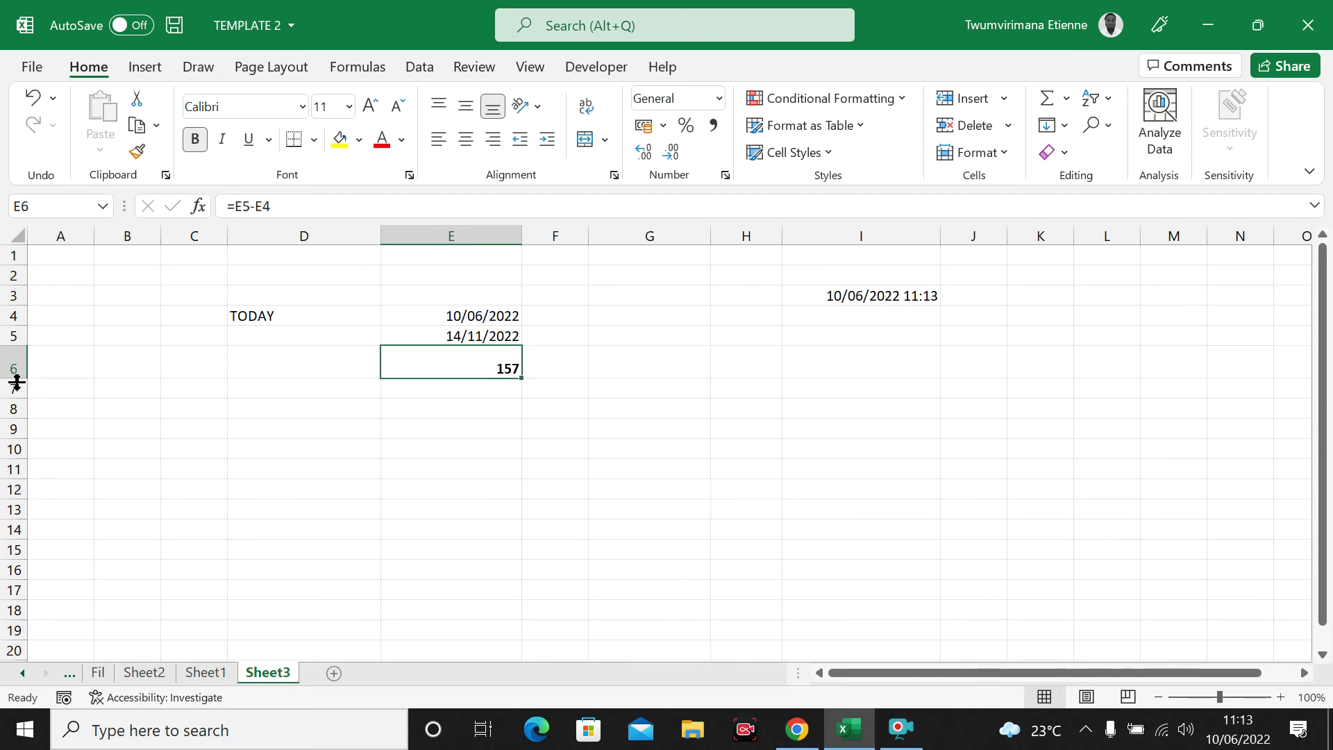
Label cell D5 as BIRTH DAY beside the 14/11/2022 date
{"action": "left_click", "coordinate": [319, 337]}
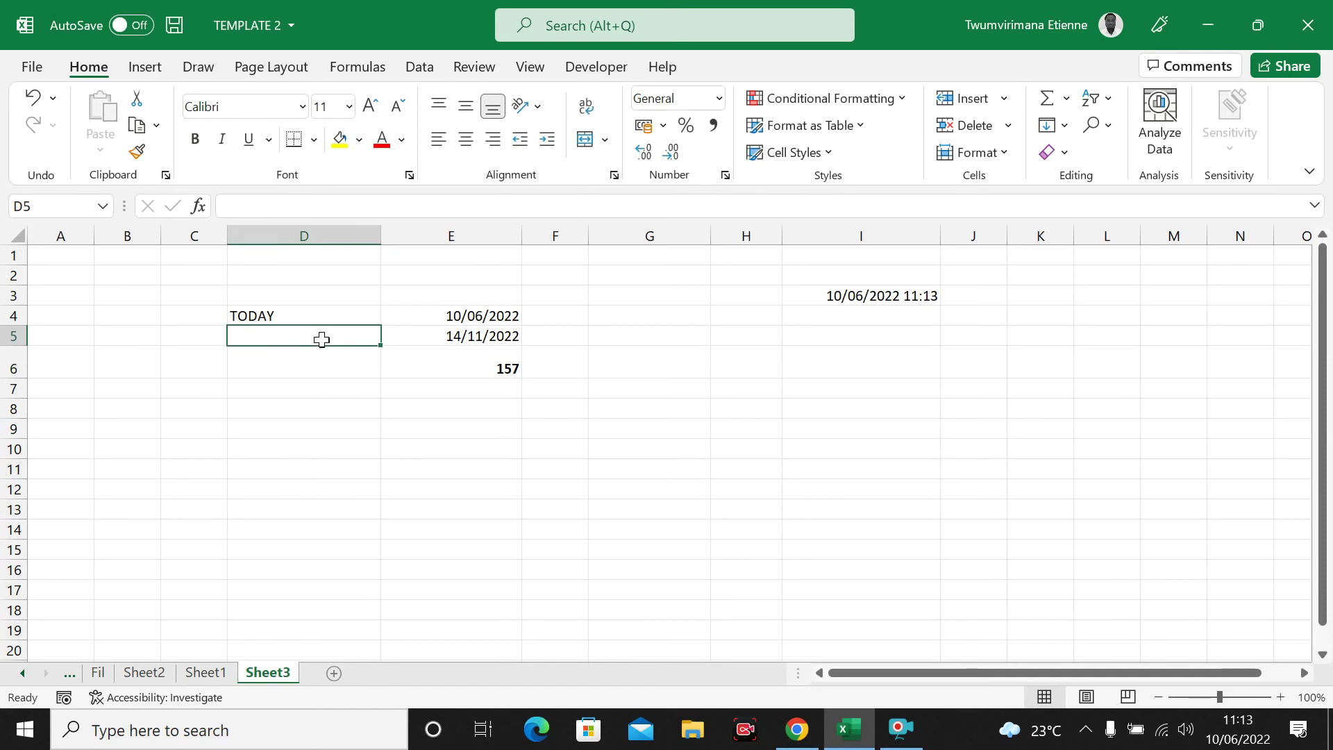
{"action": "type", "text": "W"}
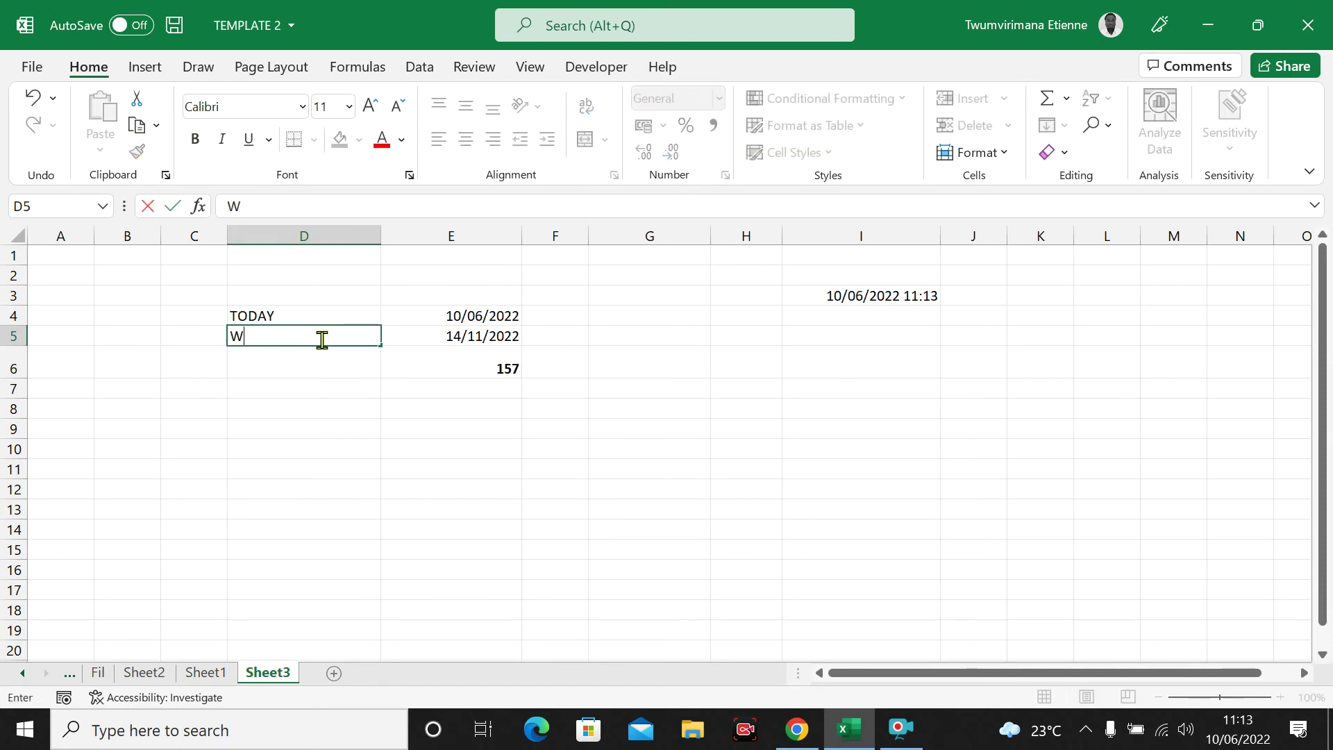
{"action": "key", "text": "BackSpace"}
{"action": "type", "text": "BIRTH DA"}
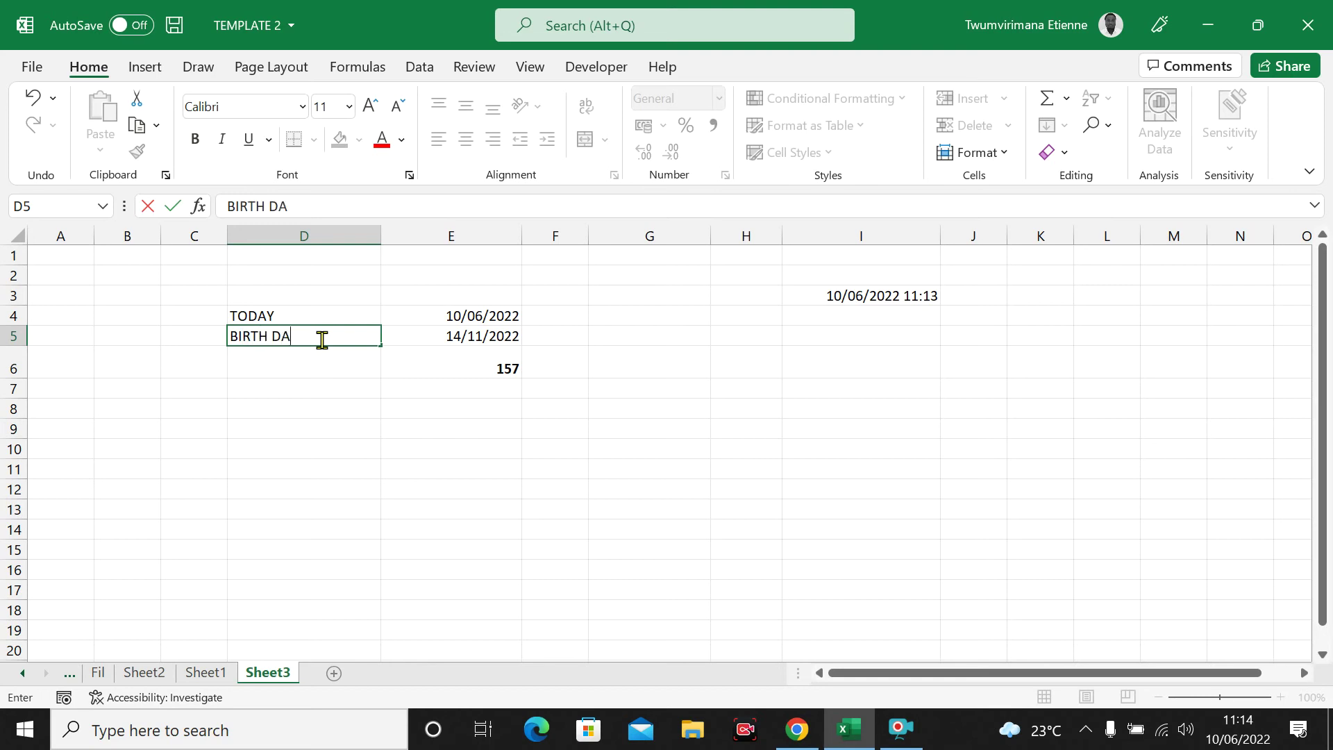
{"action": "key", "text": "Return"}
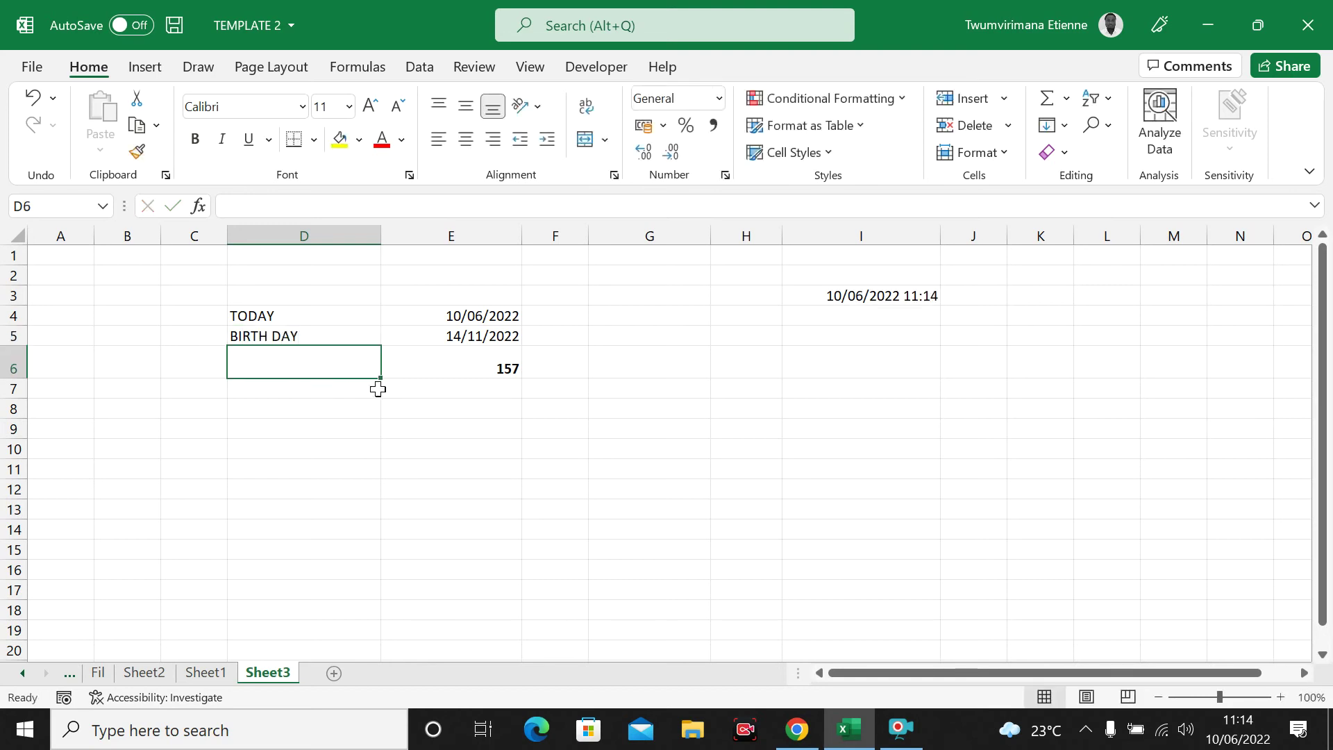
{"action": "left_click", "coordinate": [431, 371]}
Move through the empty cells below the day-difference block and settle on cell D9
{"action": "left_click", "coordinate": [490, 410]}
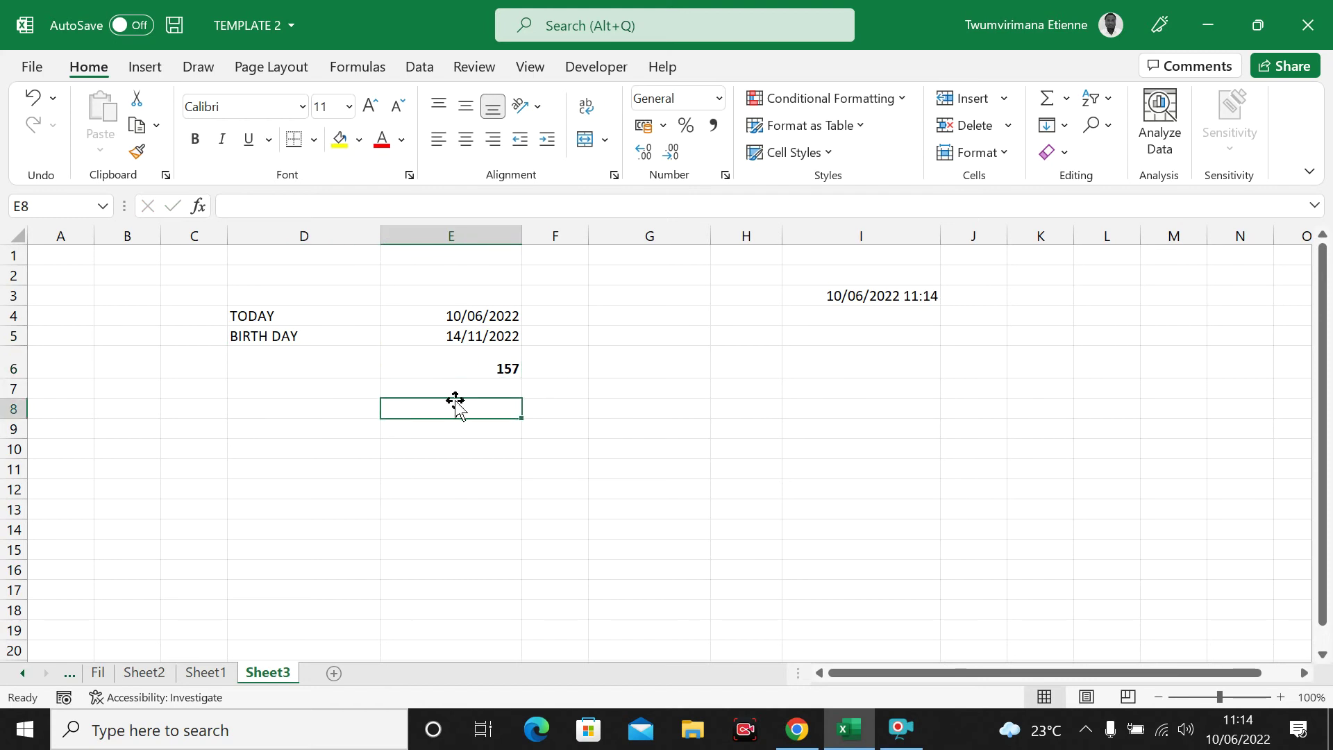
{"action": "left_click", "coordinate": [506, 386]}
{"action": "left_click", "coordinate": [476, 356]}
{"action": "left_click", "coordinate": [610, 391]}
{"action": "left_click", "coordinate": [384, 406]}
{"action": "left_click_drag", "start_coordinate": [384, 407], "coordinate": [375, 407]}
{"action": "left_click", "coordinate": [500, 388]}
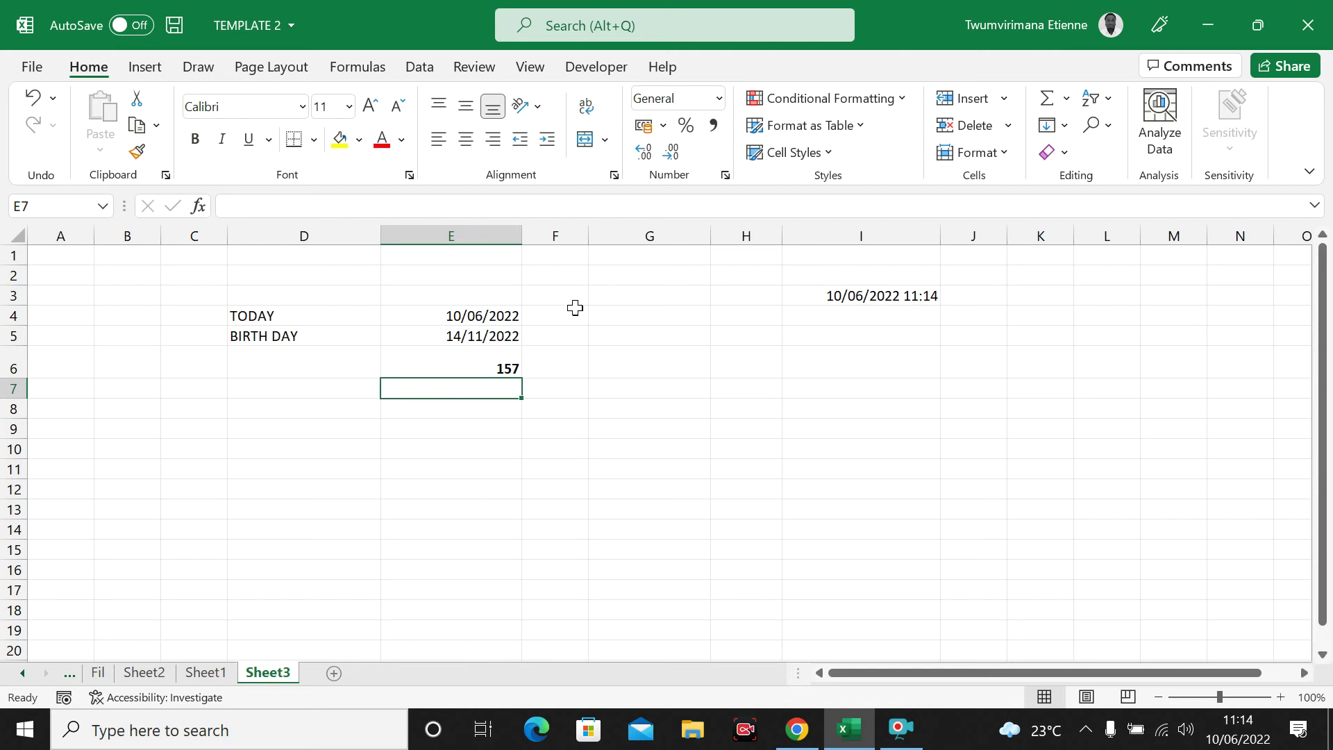
{"action": "left_click", "coordinate": [462, 484]}
{"action": "left_click", "coordinate": [457, 431]}
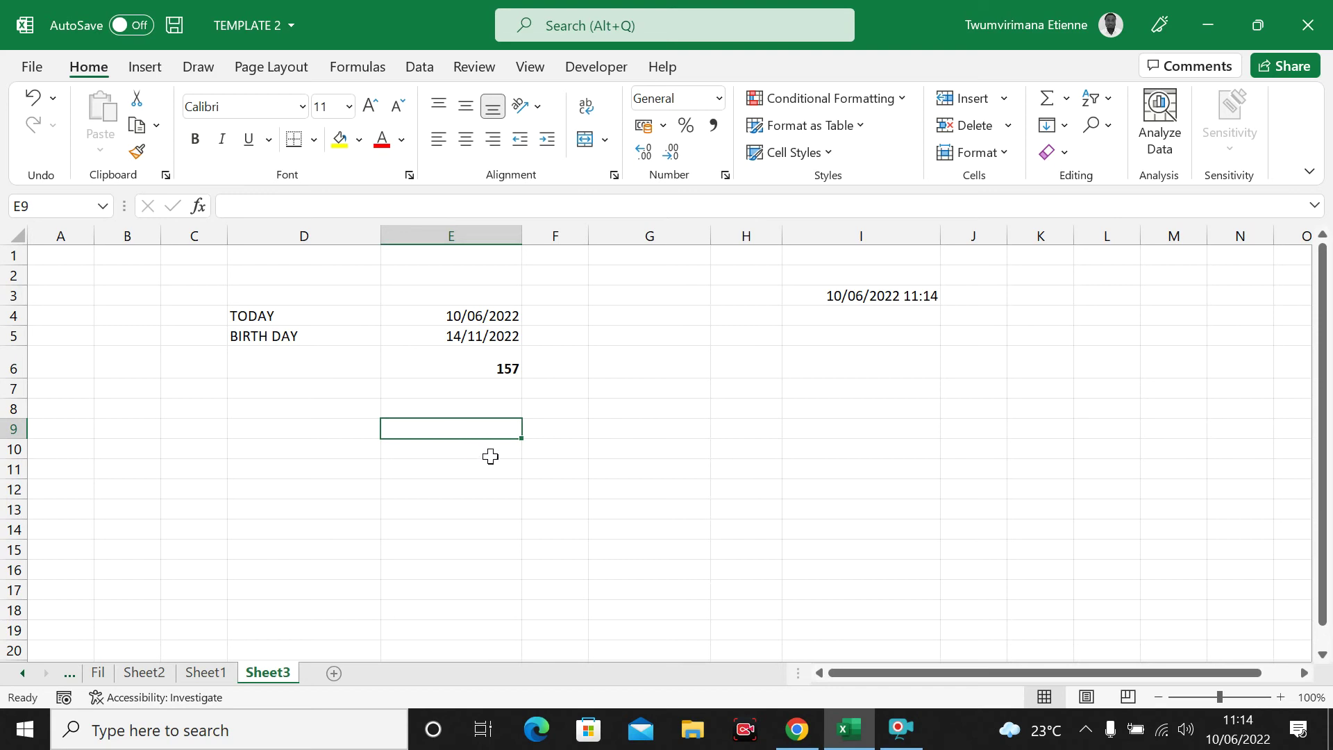
{"action": "left_click", "coordinate": [549, 430]}
{"action": "left_click_drag", "start_coordinate": [589, 449], "coordinate": [624, 430]}
{"action": "left_click", "coordinate": [438, 430]}
{"action": "left_click", "coordinate": [467, 466]}
{"action": "left_click", "coordinate": [472, 432]}
{"action": "left_click", "coordinate": [321, 445]}
{"action": "left_click", "coordinate": [316, 430]}
Enter ADD in D9, then extend it to read ADD DAYS
{"action": "type", "text": "ADD"}
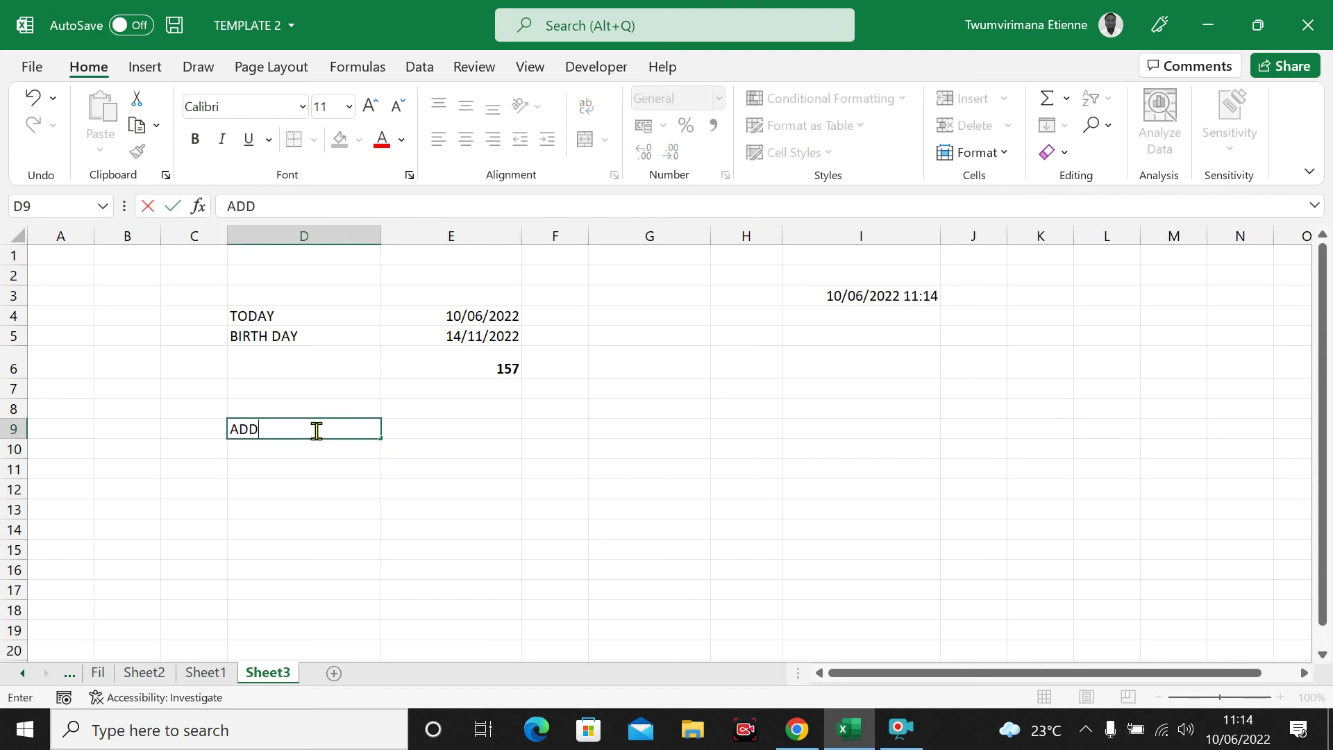
{"action": "key", "text": "Tab"}
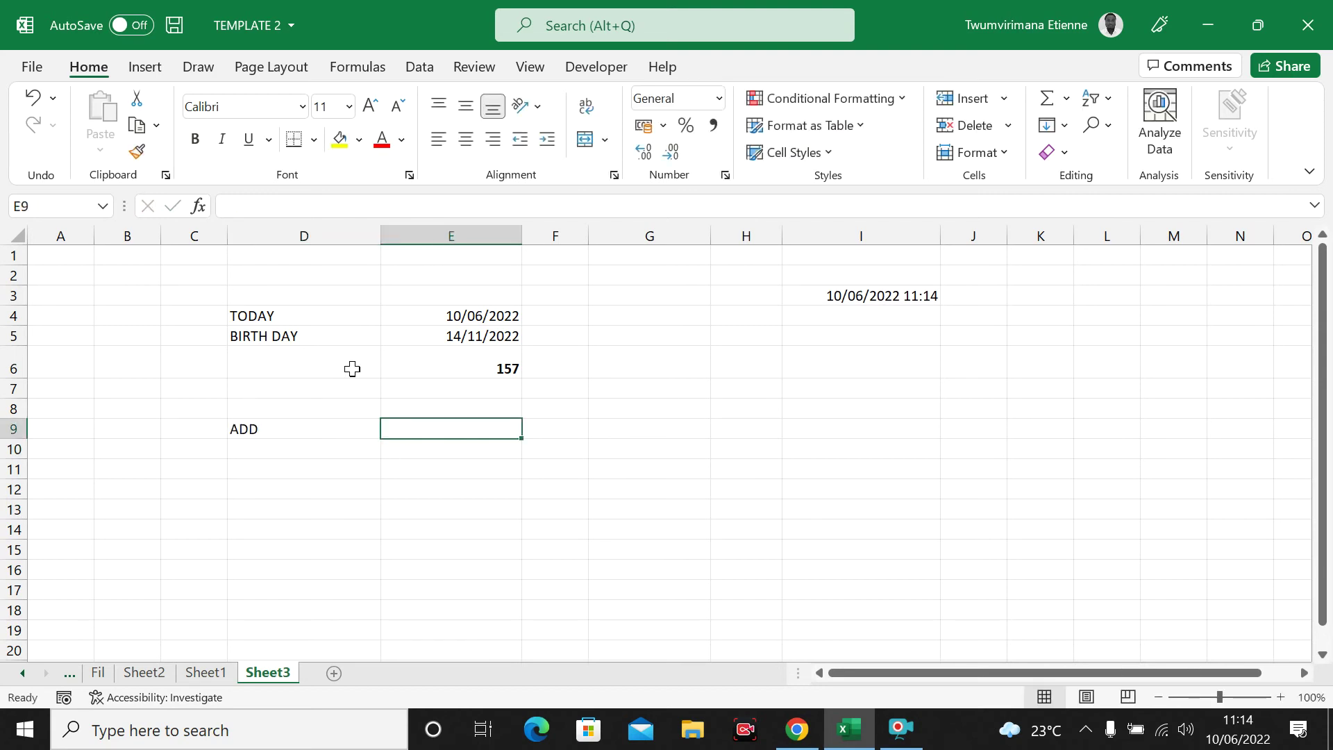
{"action": "left_click", "coordinate": [305, 434]}
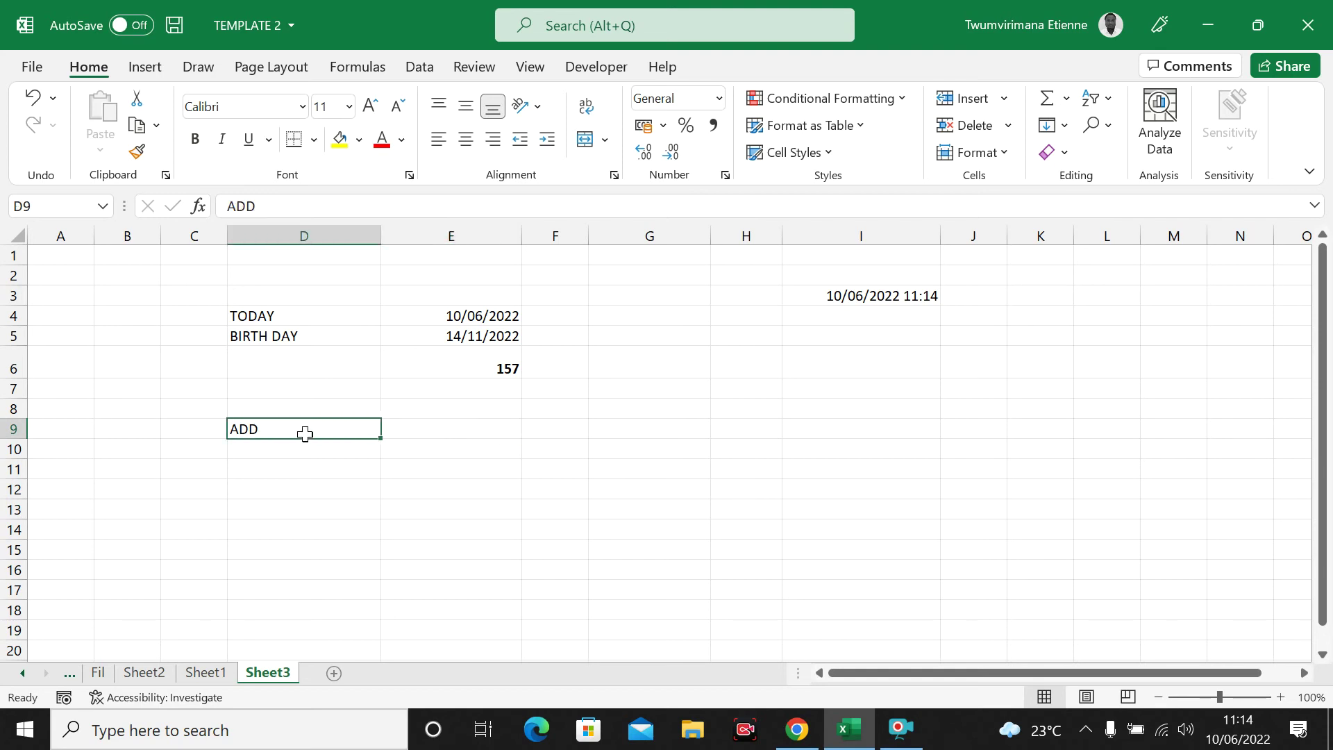
{"action": "double_click", "coordinate": [312, 430]}
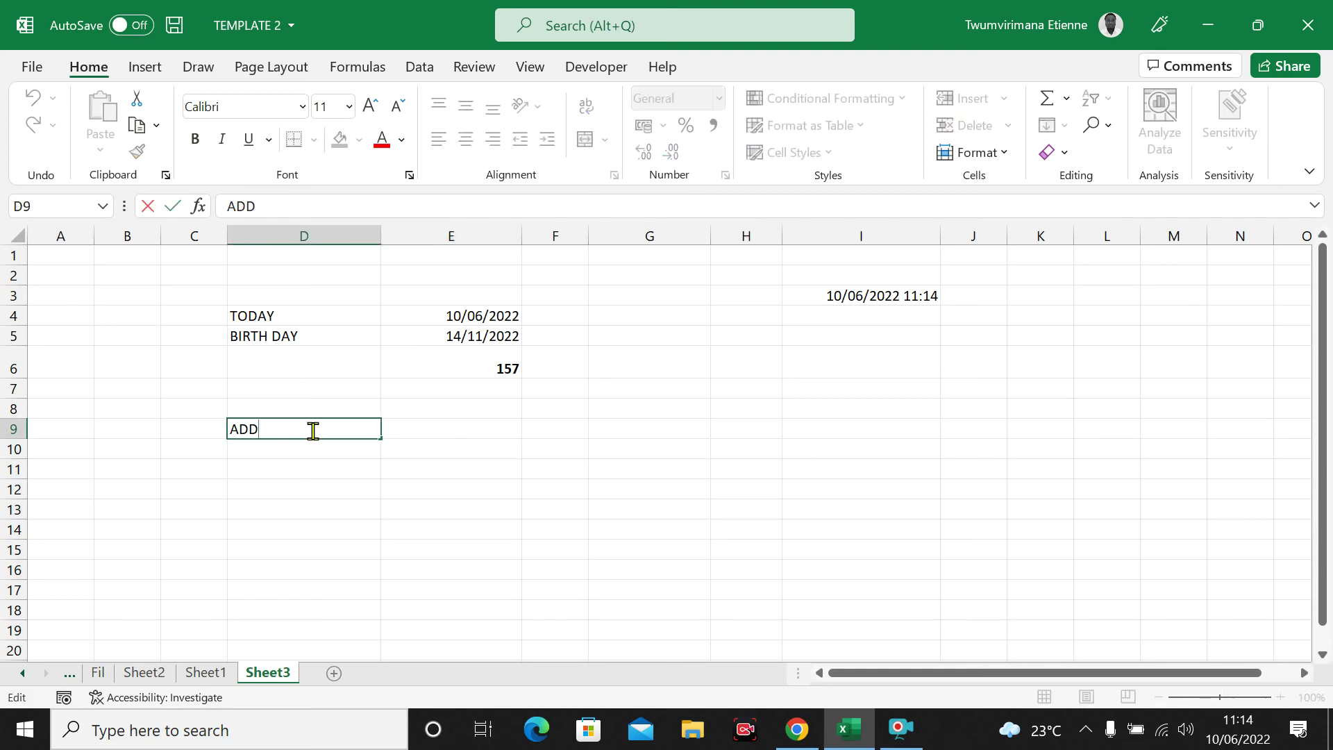
{"action": "type", "text": "DA"}
{"action": "type", "text": "T"}
{"action": "type", "text": "YS"}
{"action": "left_click", "coordinate": [503, 429]}
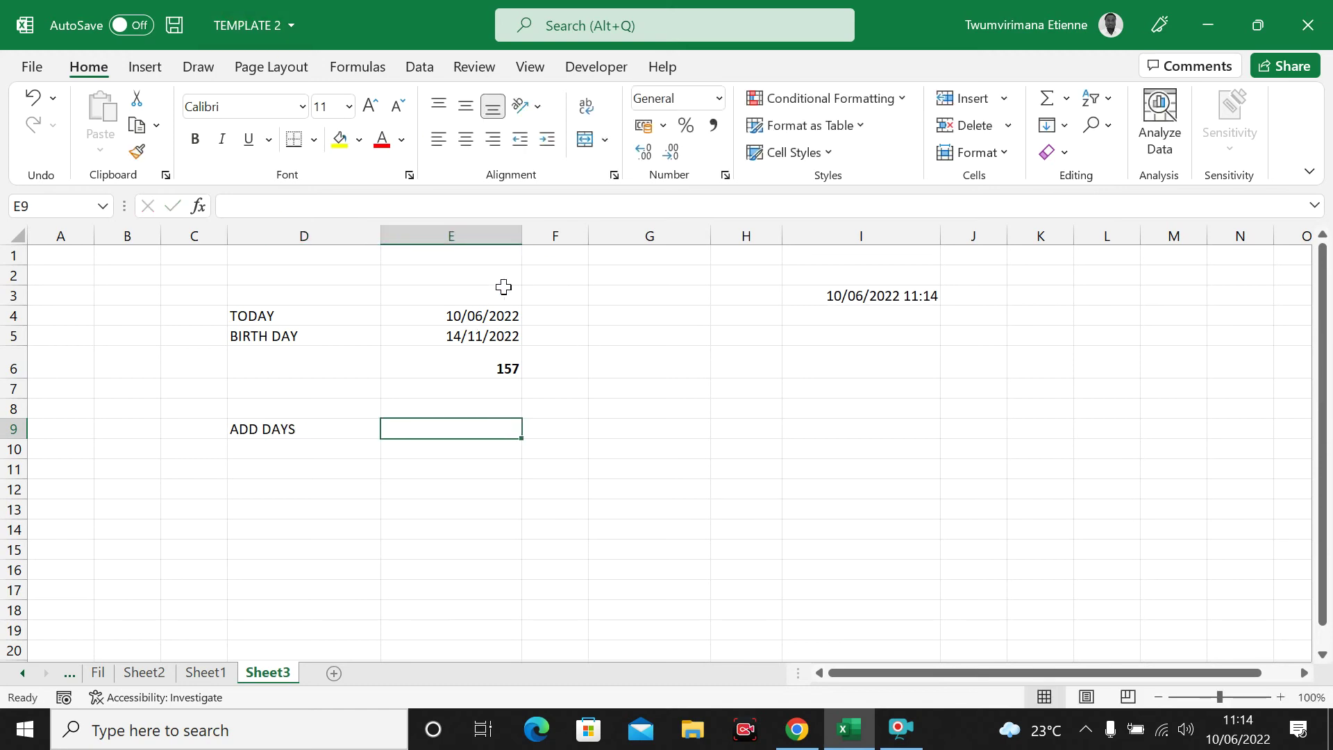
{"action": "left_click", "coordinate": [449, 336]}
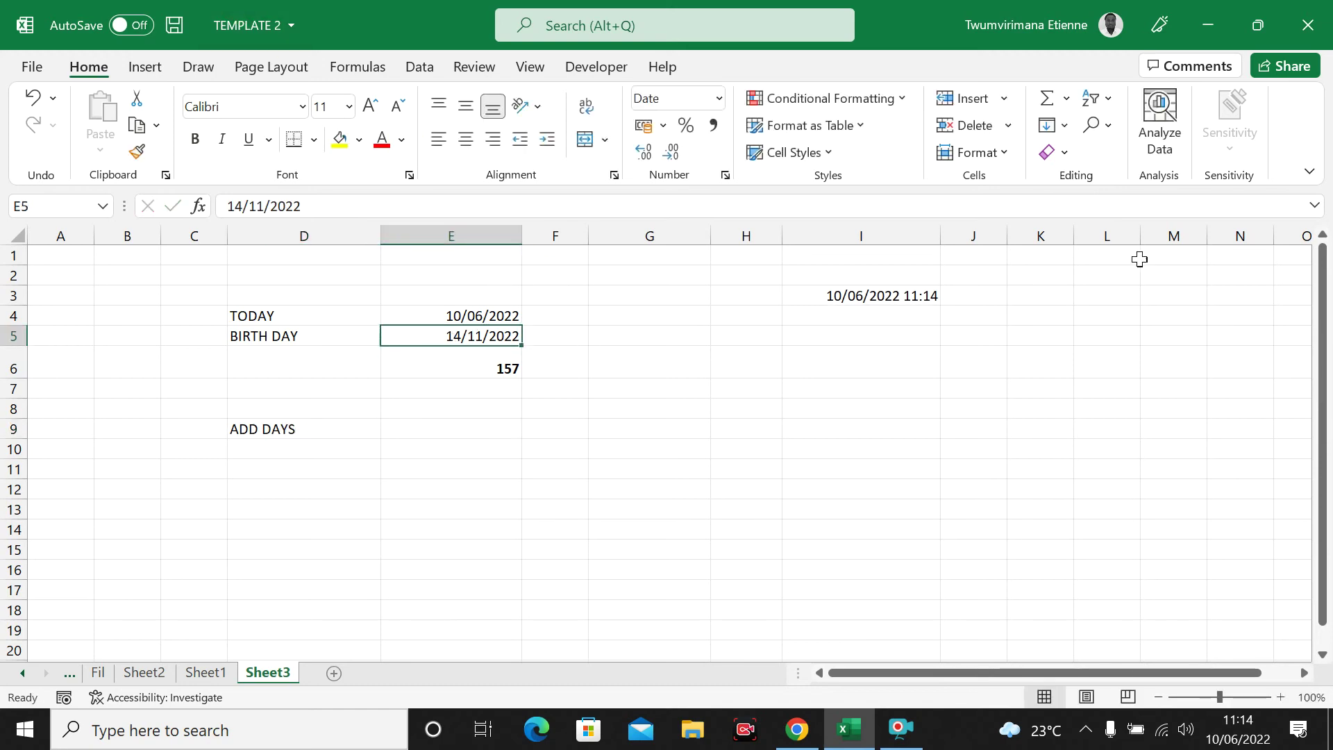
{"action": "left_click", "coordinate": [446, 429]}
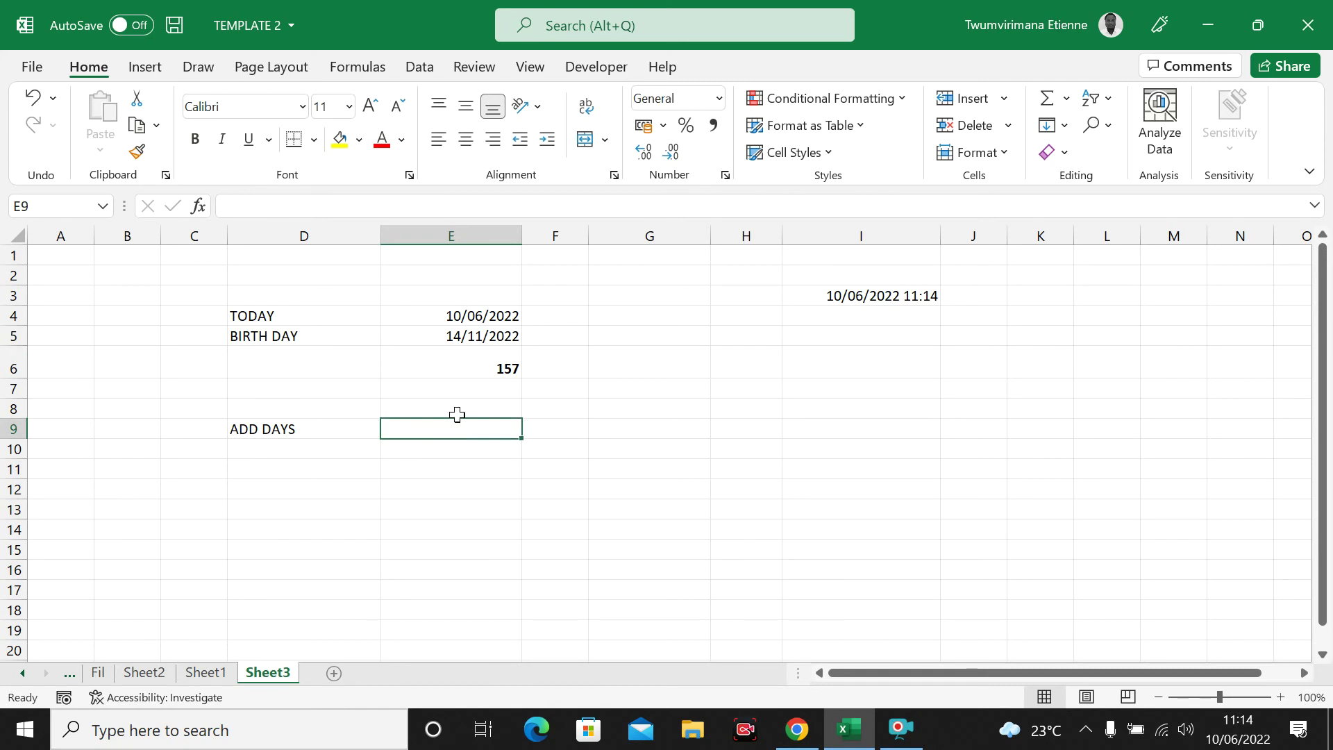
{"action": "type", "text": "="}
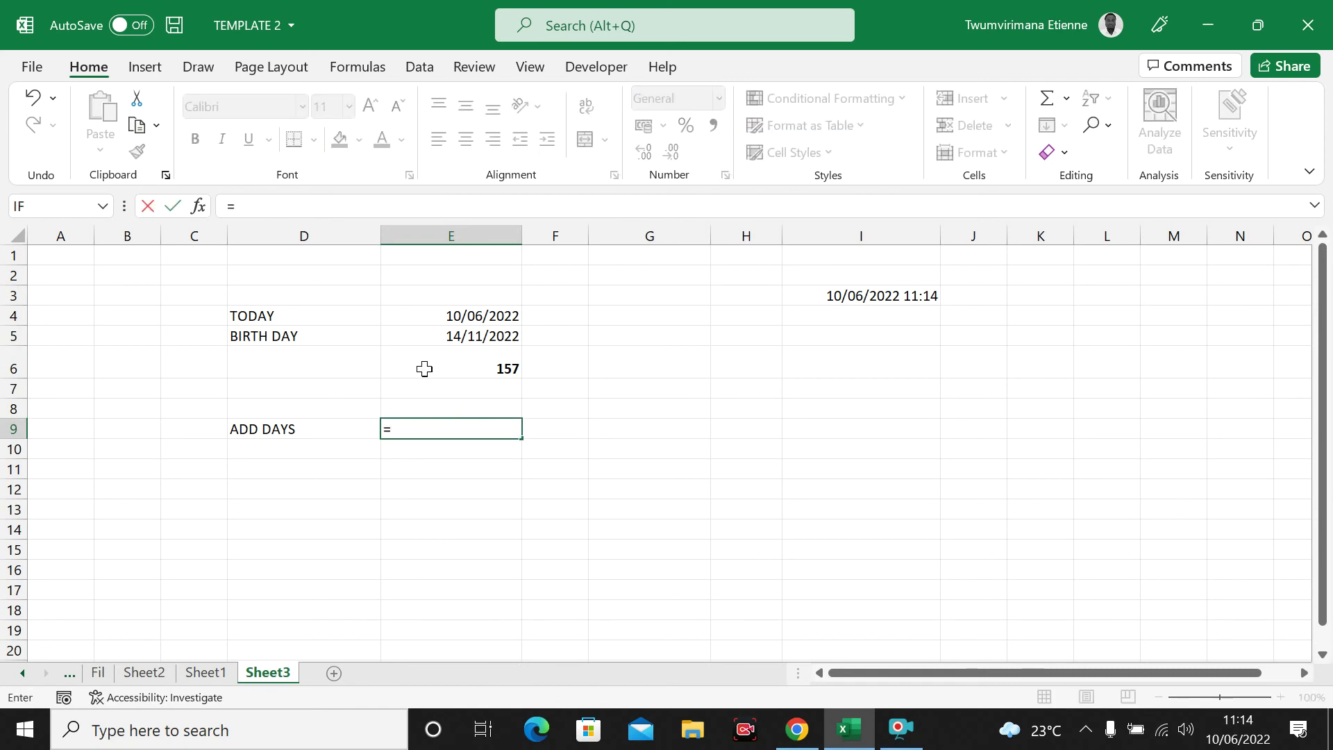
{"action": "left_click", "coordinate": [413, 336]}
{"action": "type", "text": "+"}
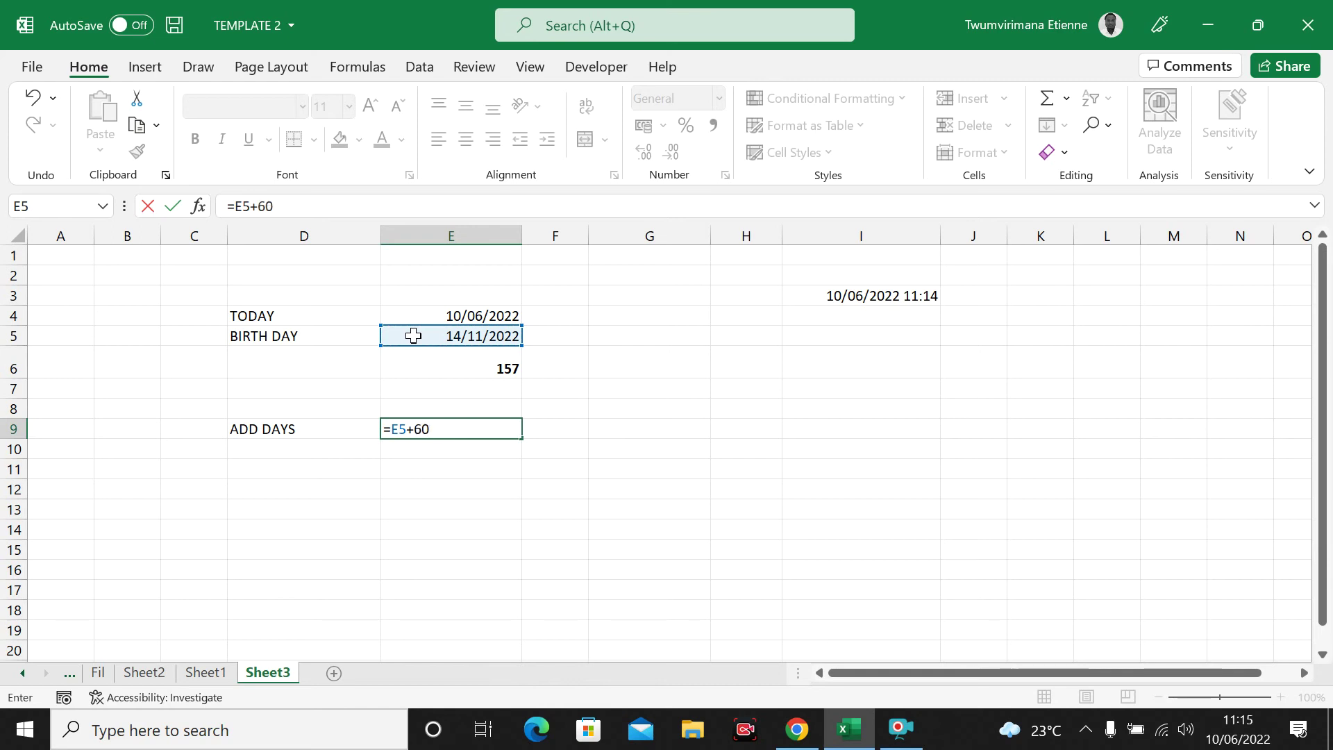
{"action": "type", "text": "60"}
{"action": "key", "text": "Return"}
{"action": "left_click", "coordinate": [506, 507]}
{"action": "left_click", "coordinate": [429, 423]}
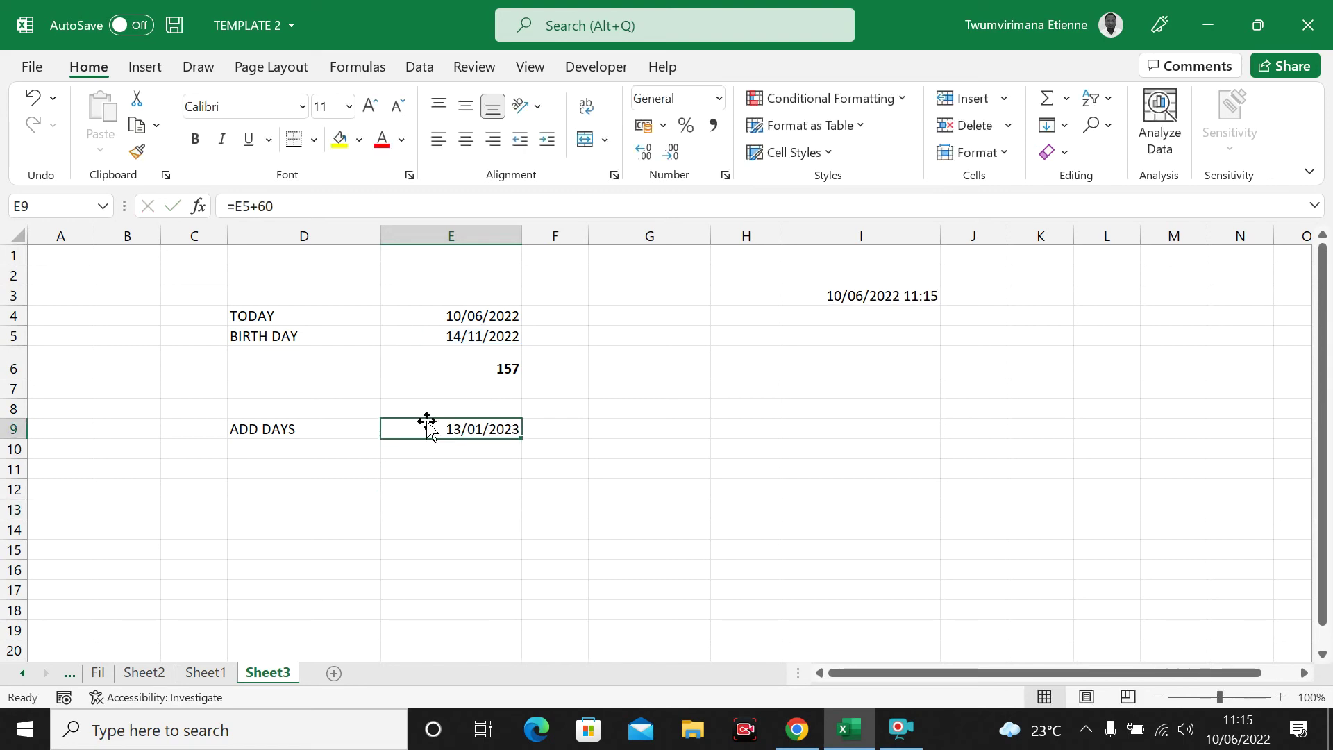
{"action": "left_click", "coordinate": [443, 331]}
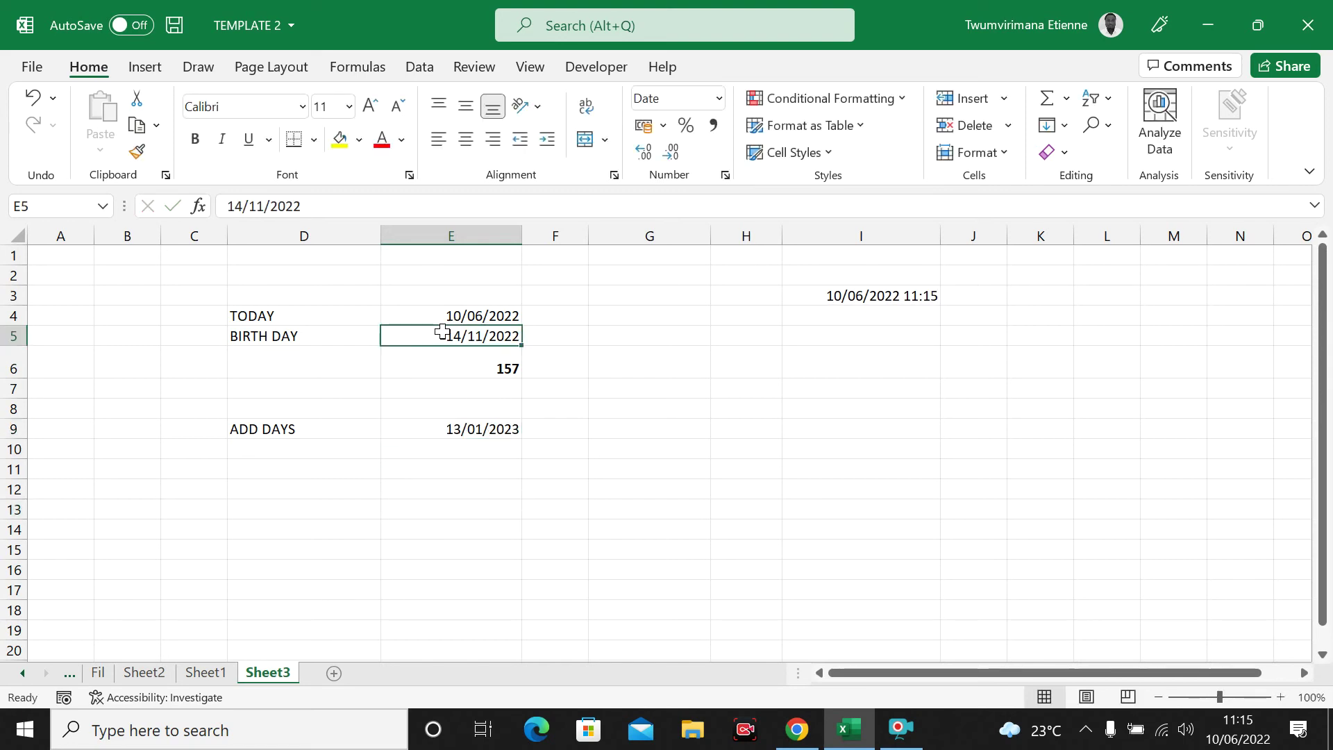
{"action": "left_click", "coordinate": [474, 443]}
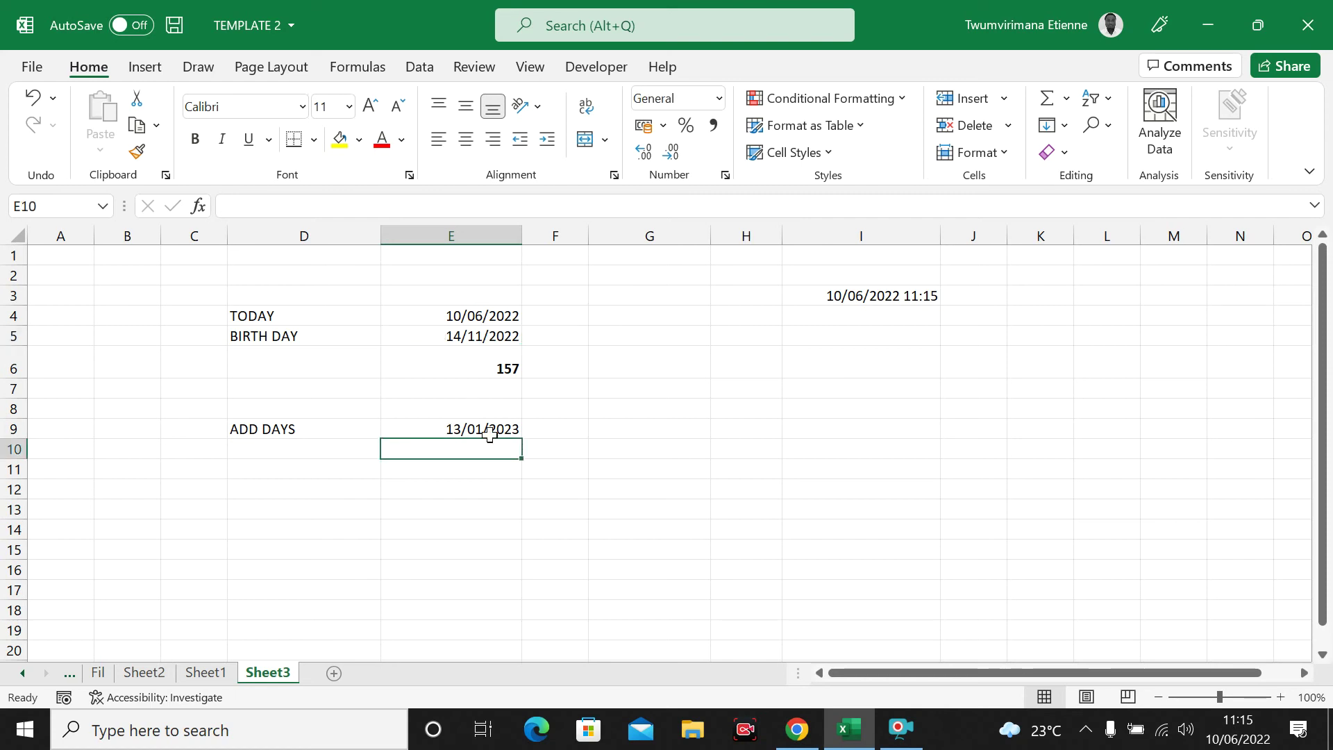
{"action": "left_click", "coordinate": [490, 435]}
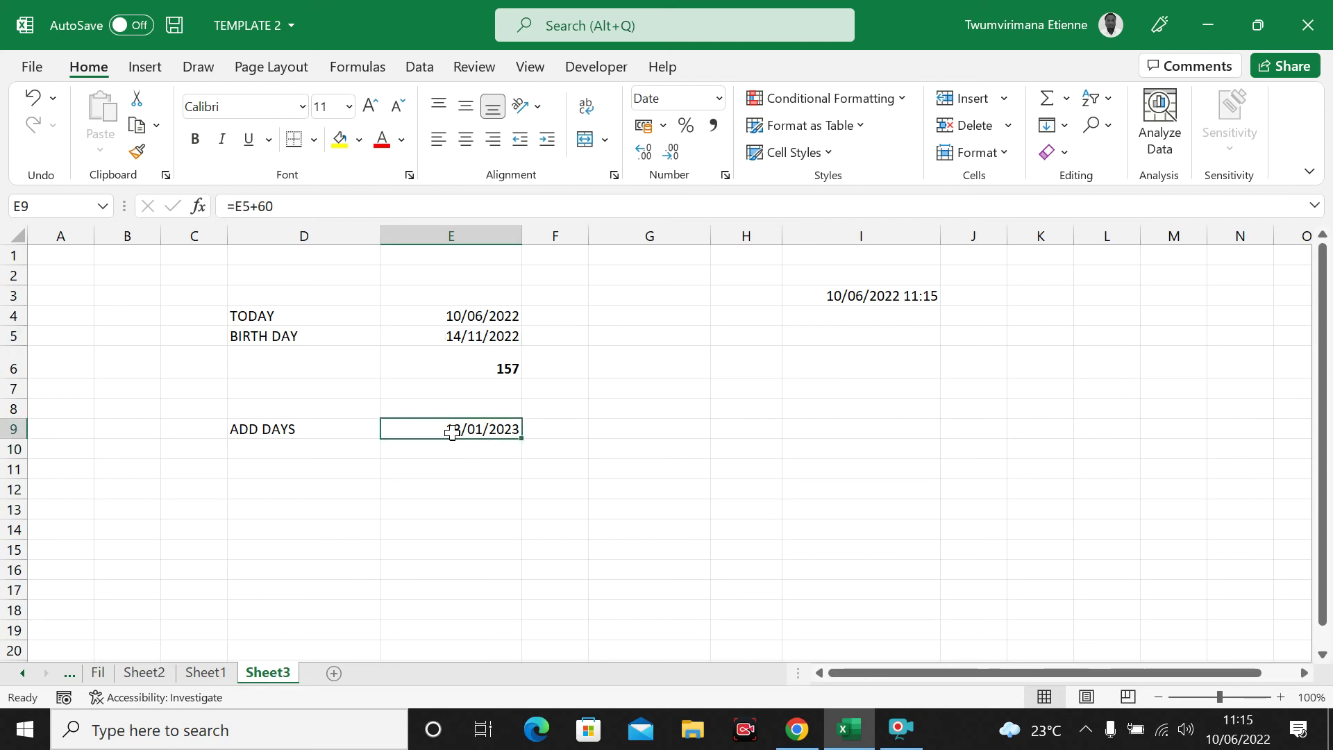
{"action": "left_click", "coordinate": [506, 509]}
{"action": "left_click", "coordinate": [459, 430]}
{"action": "left_click", "coordinate": [505, 443]}
{"action": "left_click", "coordinate": [544, 434]}
{"action": "left_click", "coordinate": [450, 445]}
{"action": "left_click", "coordinate": [450, 426]}
{"action": "left_click", "coordinate": [442, 469]}
{"action": "left_click", "coordinate": [433, 446]}
{"action": "left_click", "coordinate": [254, 315]}
{"action": "left_click", "coordinate": [302, 459]}
{"action": "left_click", "coordinate": [312, 351]}
{"action": "left_click", "coordinate": [303, 321]}
{"action": "left_click", "coordinate": [307, 446]}
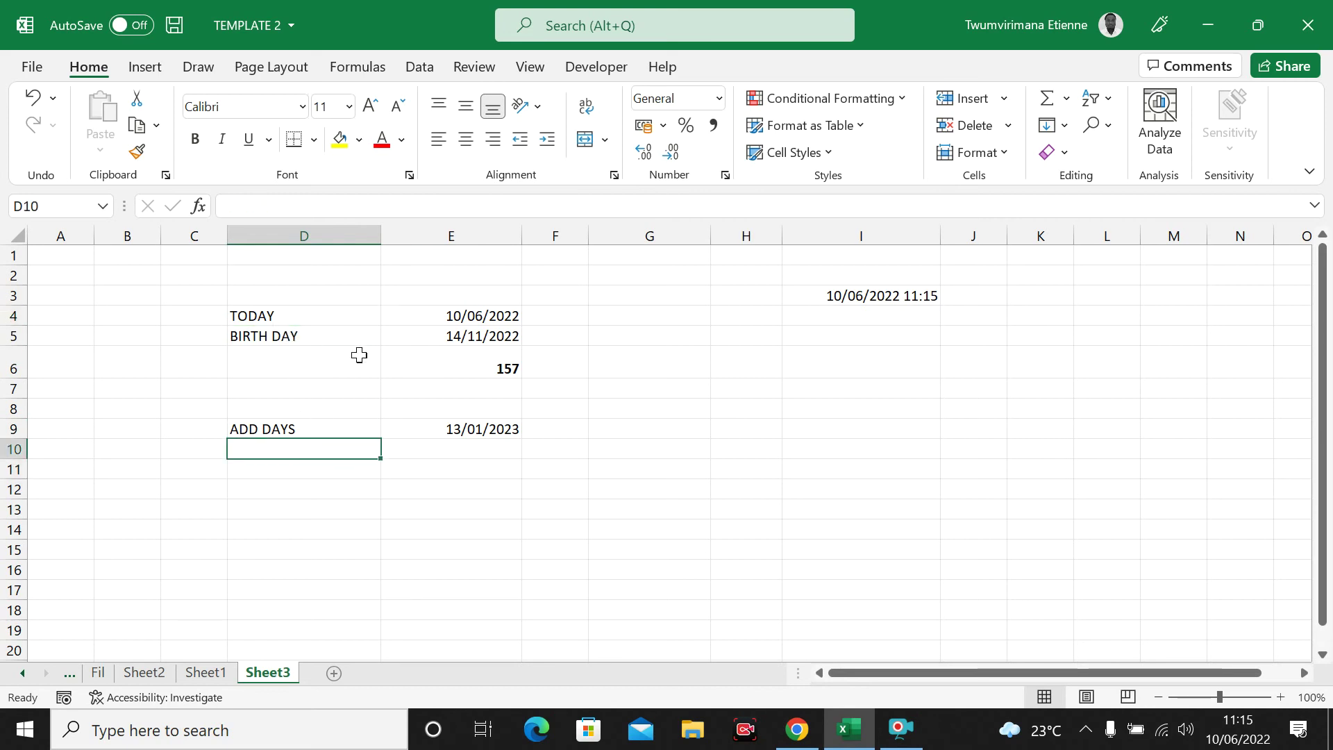
{"action": "left_click", "coordinate": [352, 330]}
{"action": "left_click", "coordinate": [314, 466]}
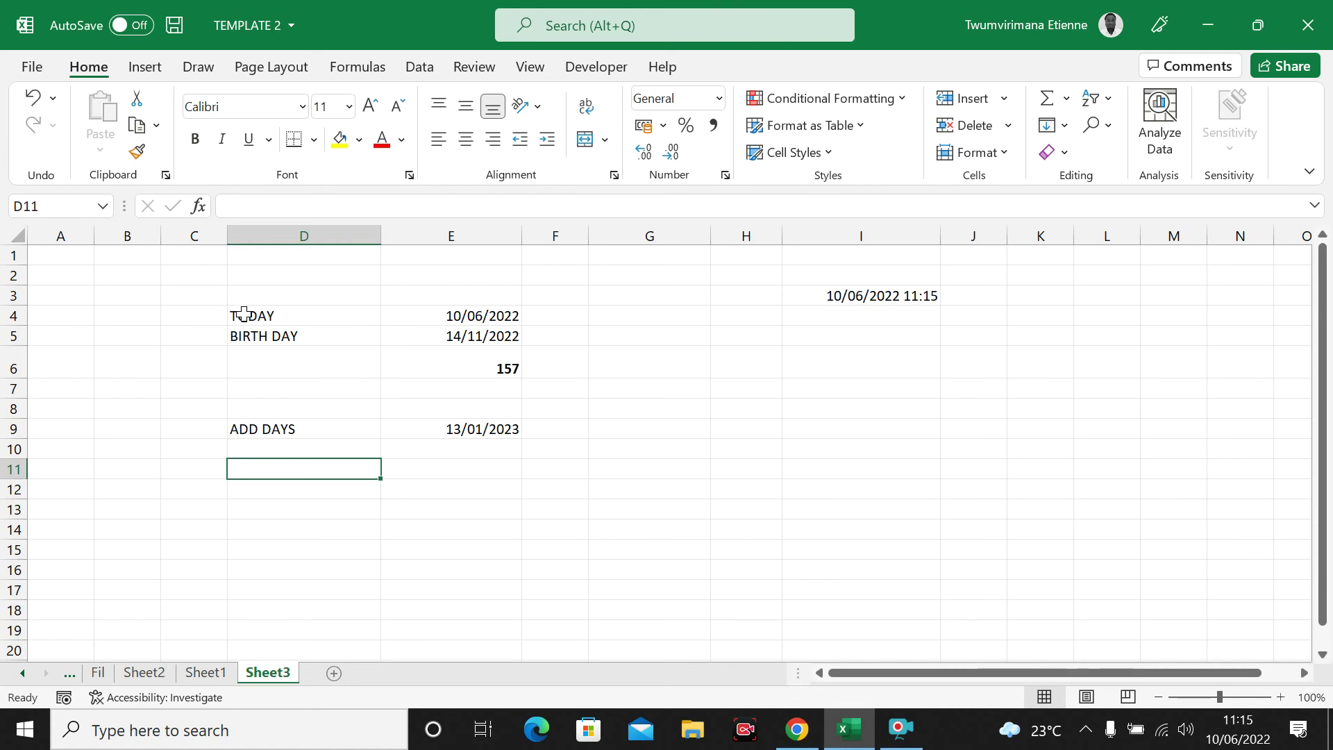
{"action": "left_click", "coordinate": [428, 486]}
{"action": "left_click", "coordinate": [555, 476]}
{"action": "left_click", "coordinate": [686, 475]}
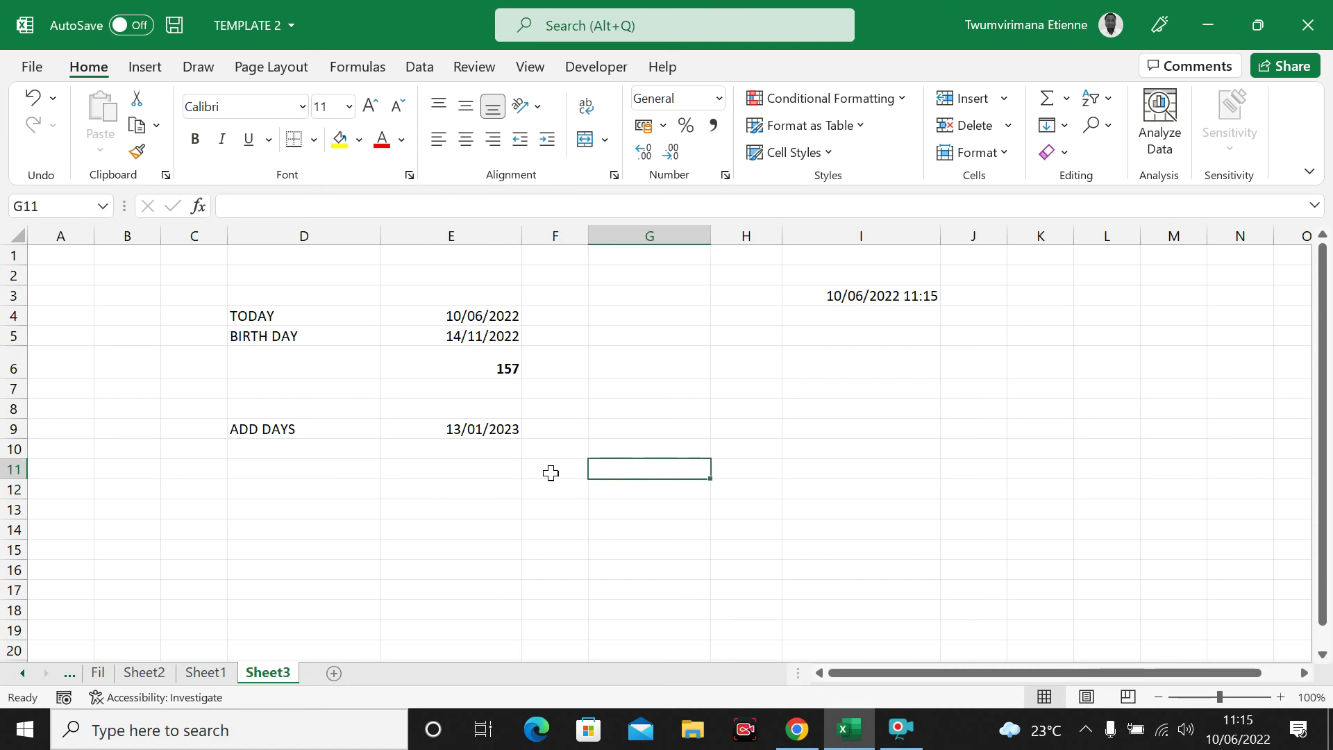
{"action": "left_click", "coordinate": [451, 467]}
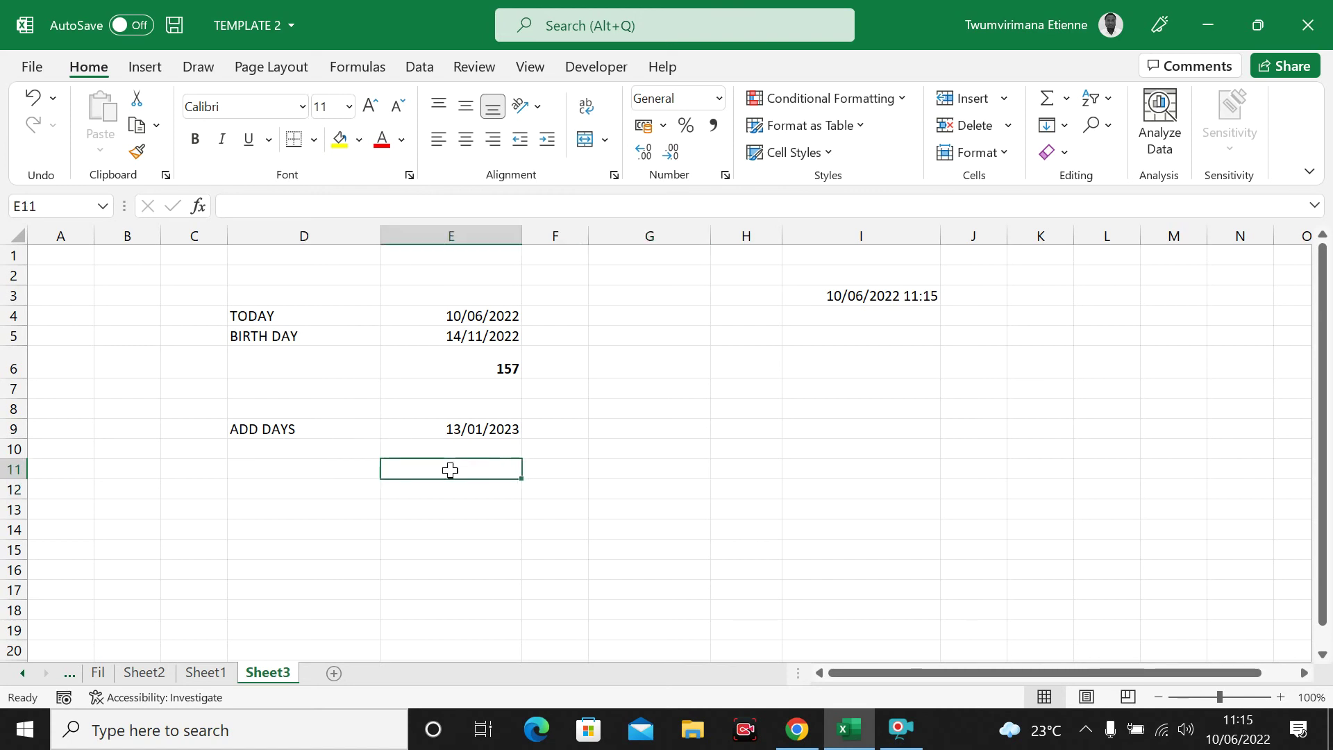
{"action": "left_click", "coordinate": [484, 507]}
{"action": "left_click", "coordinate": [450, 484]}
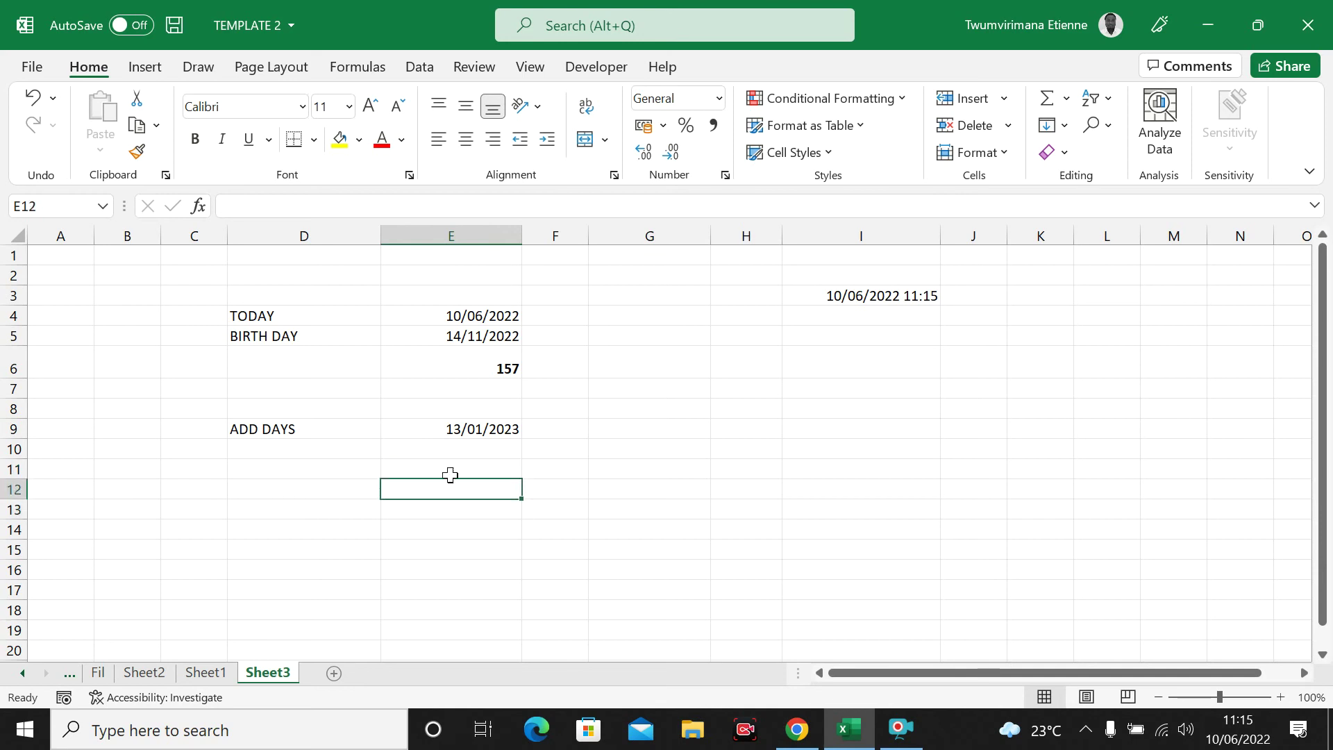
{"action": "left_click", "coordinate": [448, 469]}
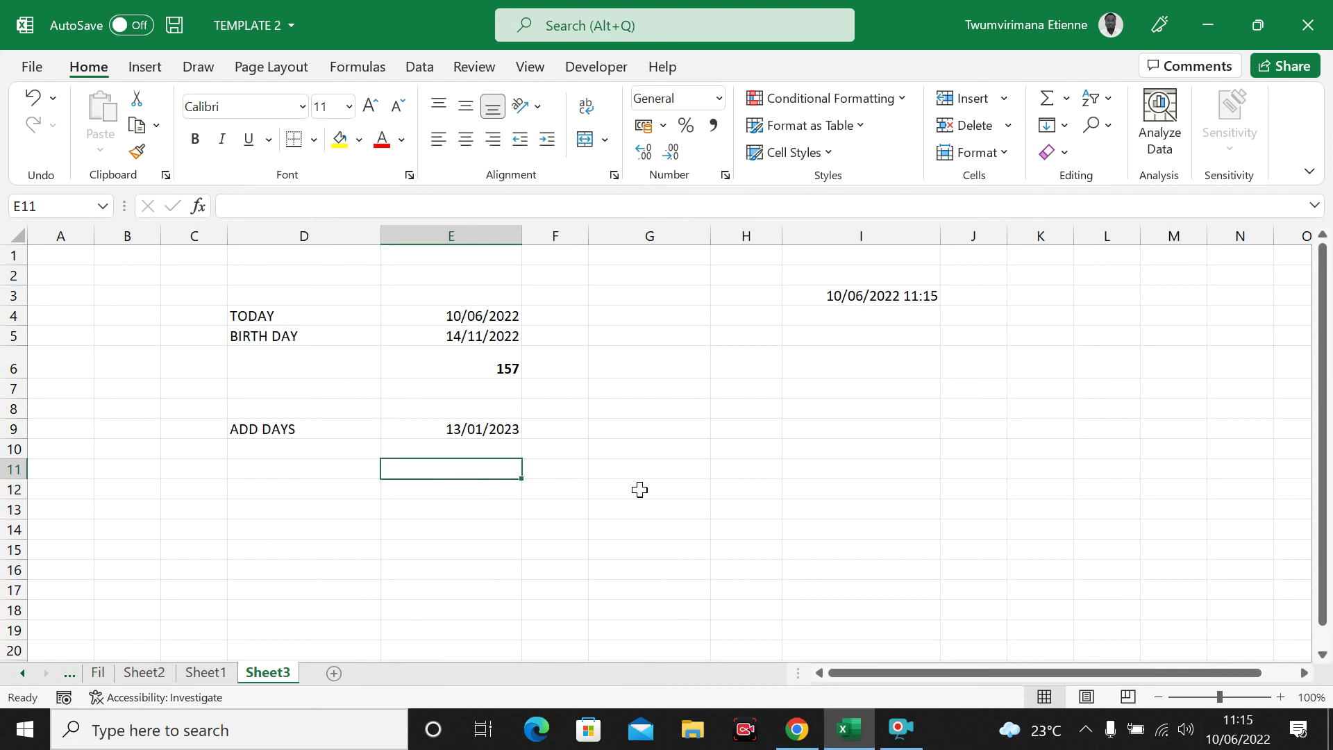
{"action": "left_click", "coordinate": [470, 506]}
{"action": "key", "text": "Up"}
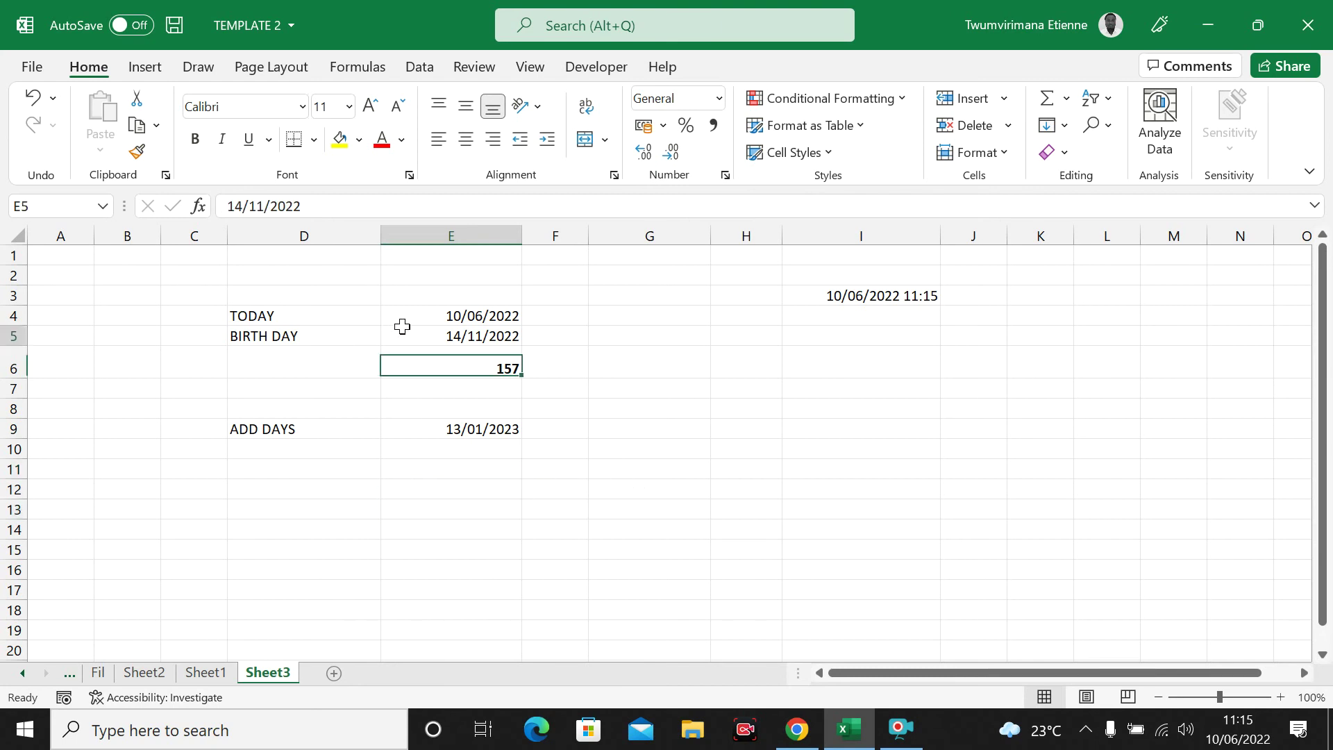
{"action": "left_click", "coordinate": [497, 316]}
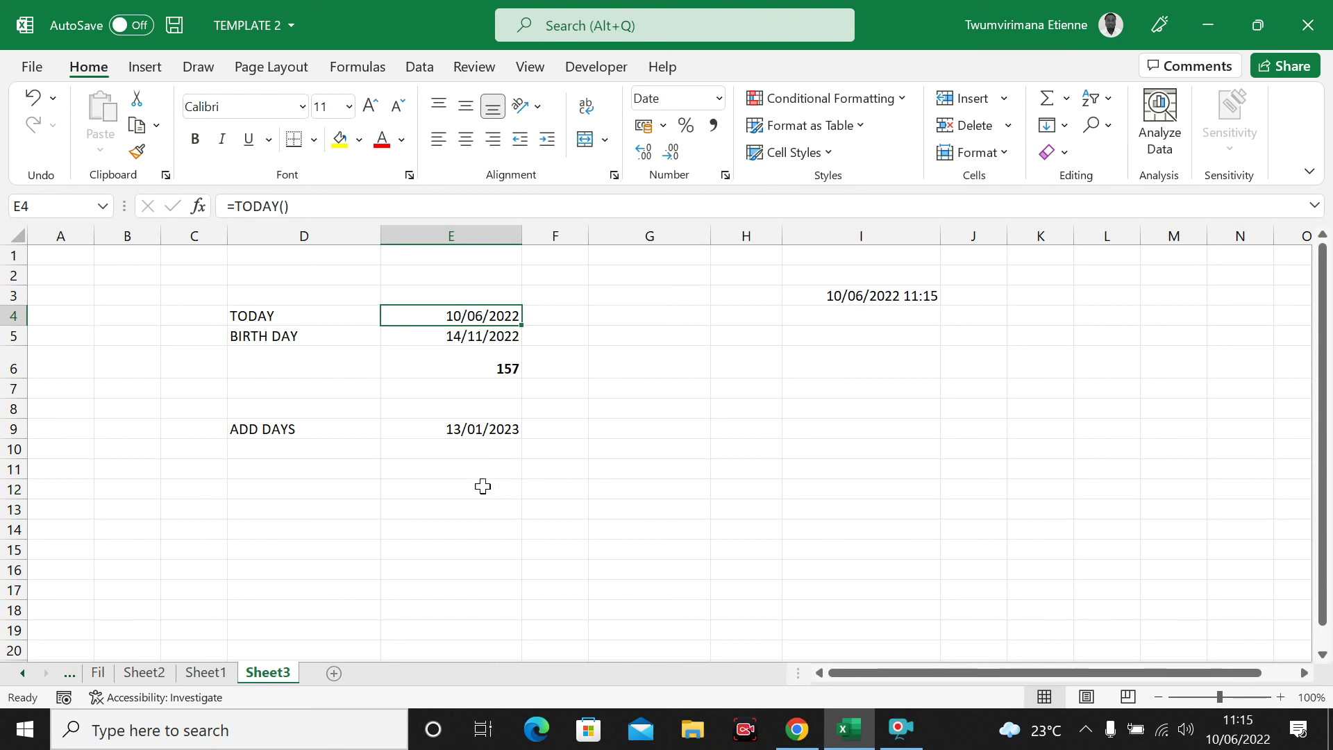
{"action": "left_click", "coordinate": [451, 484]}
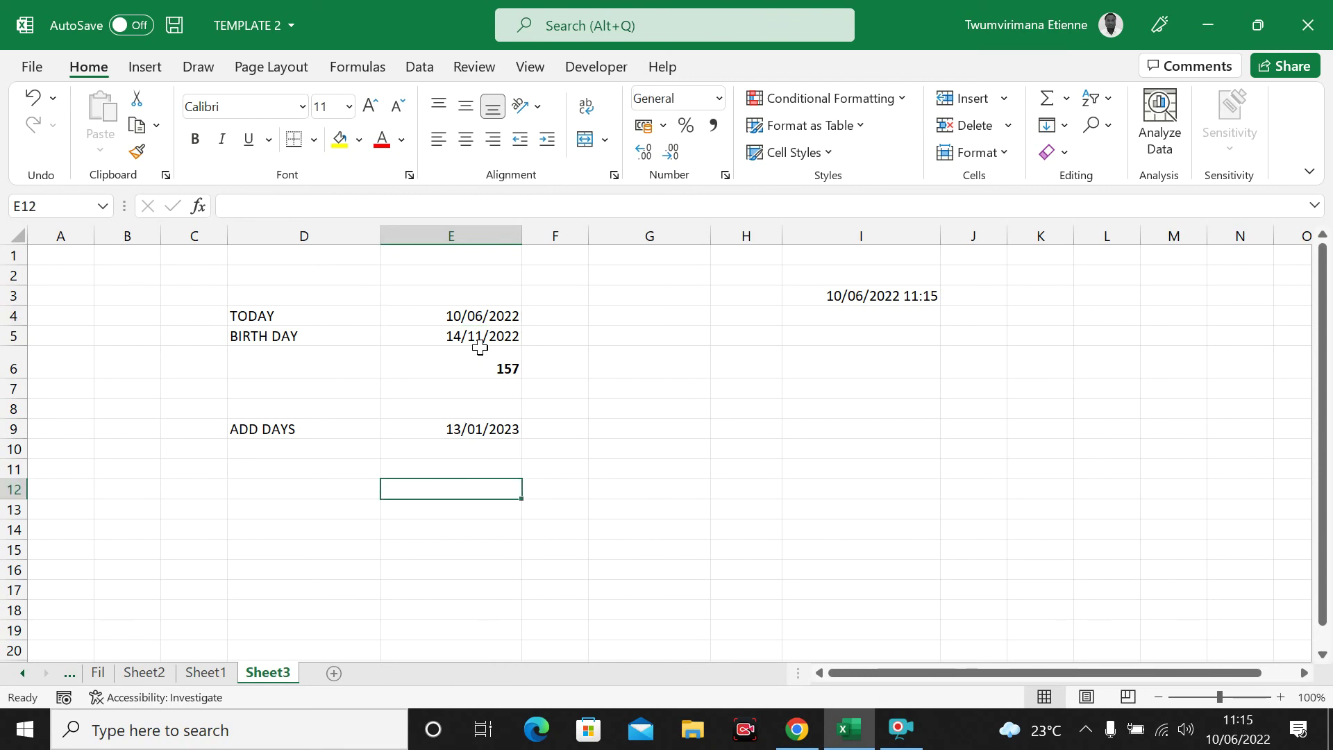
{"action": "left_click", "coordinate": [413, 375]}
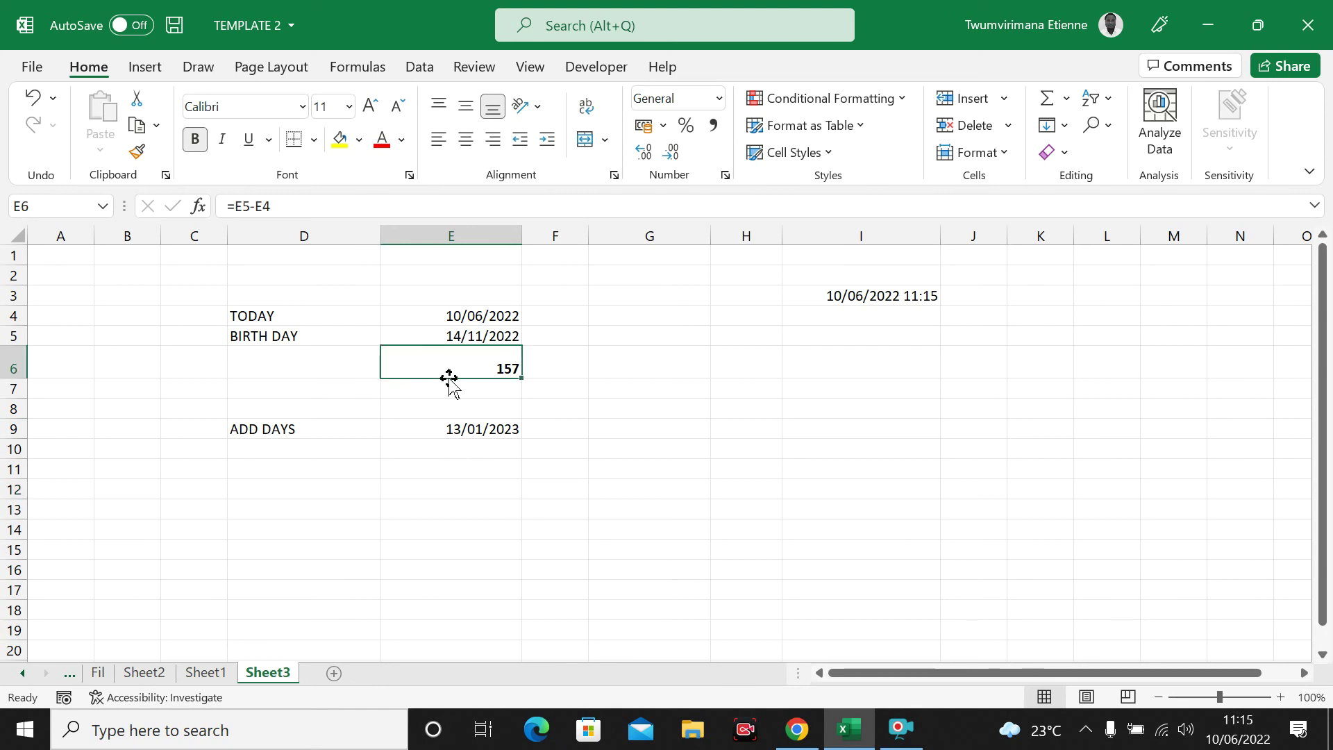
{"action": "left_click", "coordinate": [438, 321]}
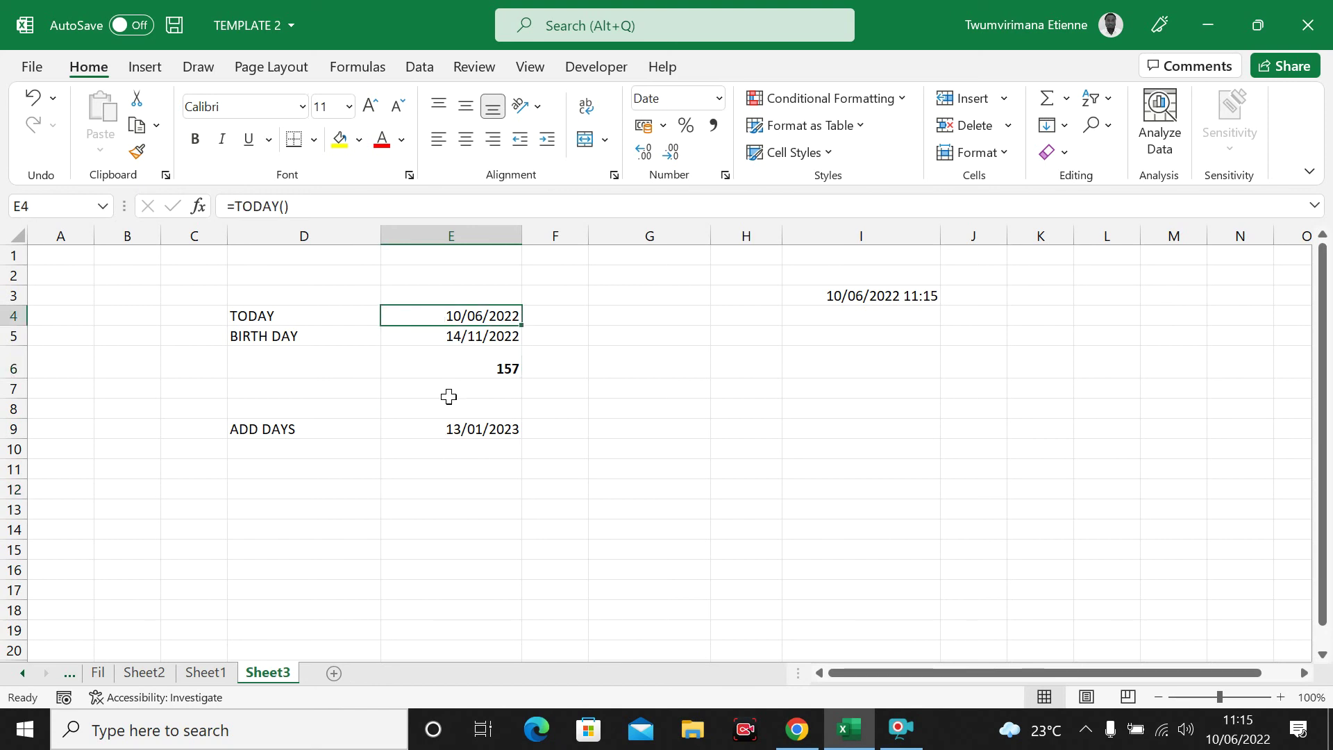
{"action": "left_click", "coordinate": [463, 470]}
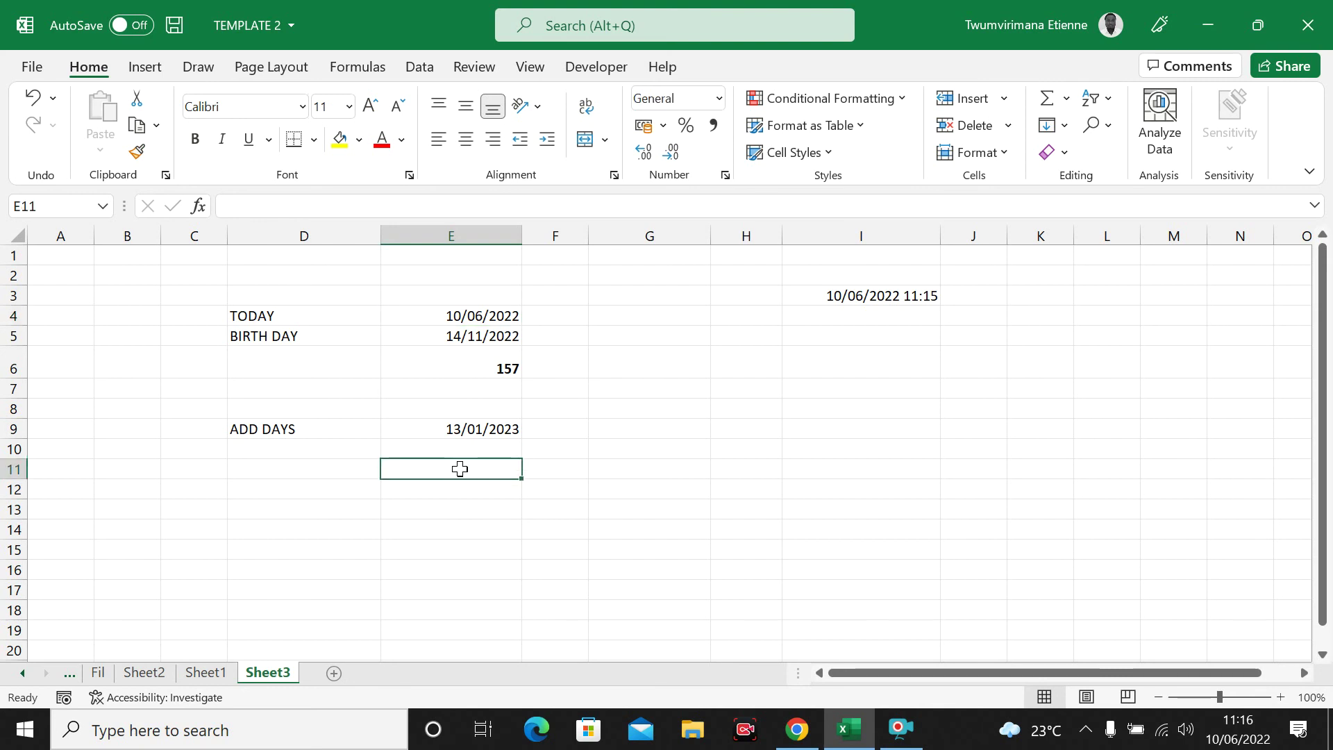
{"action": "left_click", "coordinate": [414, 319]}
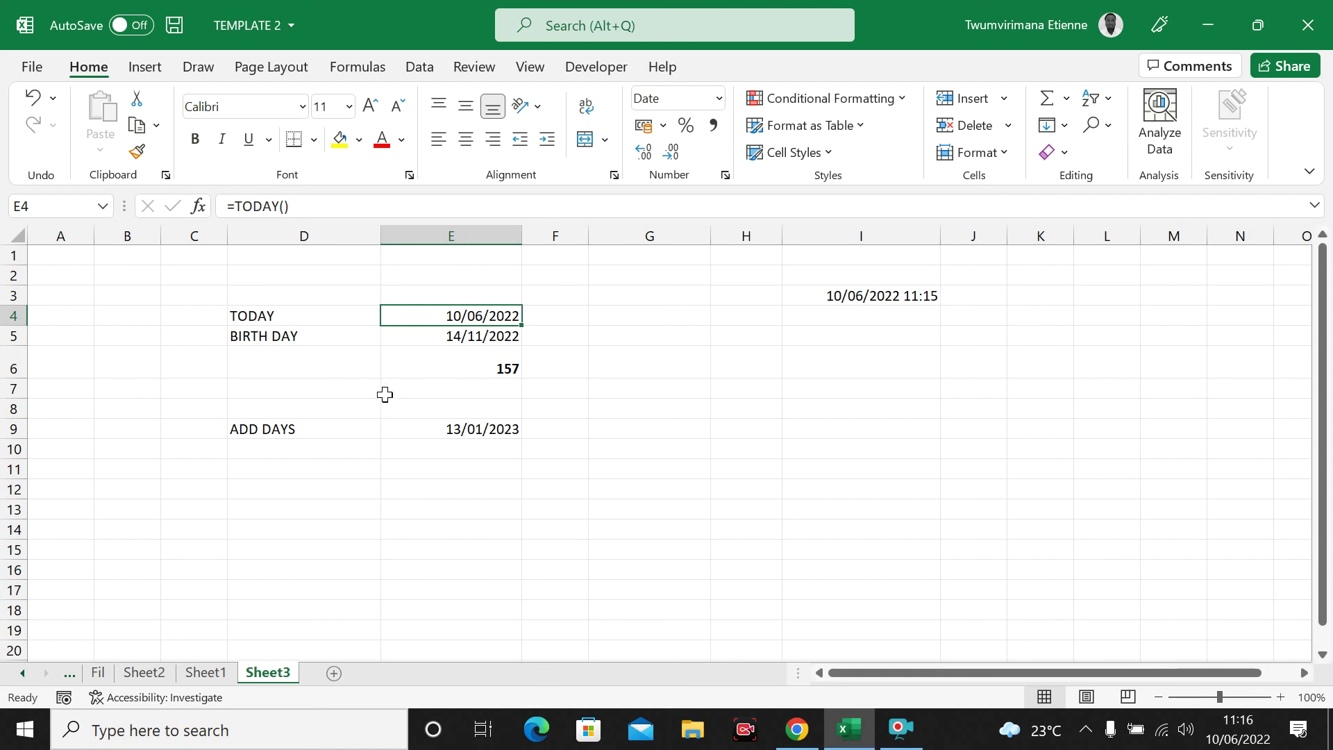
{"action": "left_click", "coordinate": [447, 445]}
{"action": "left_click", "coordinate": [461, 471]}
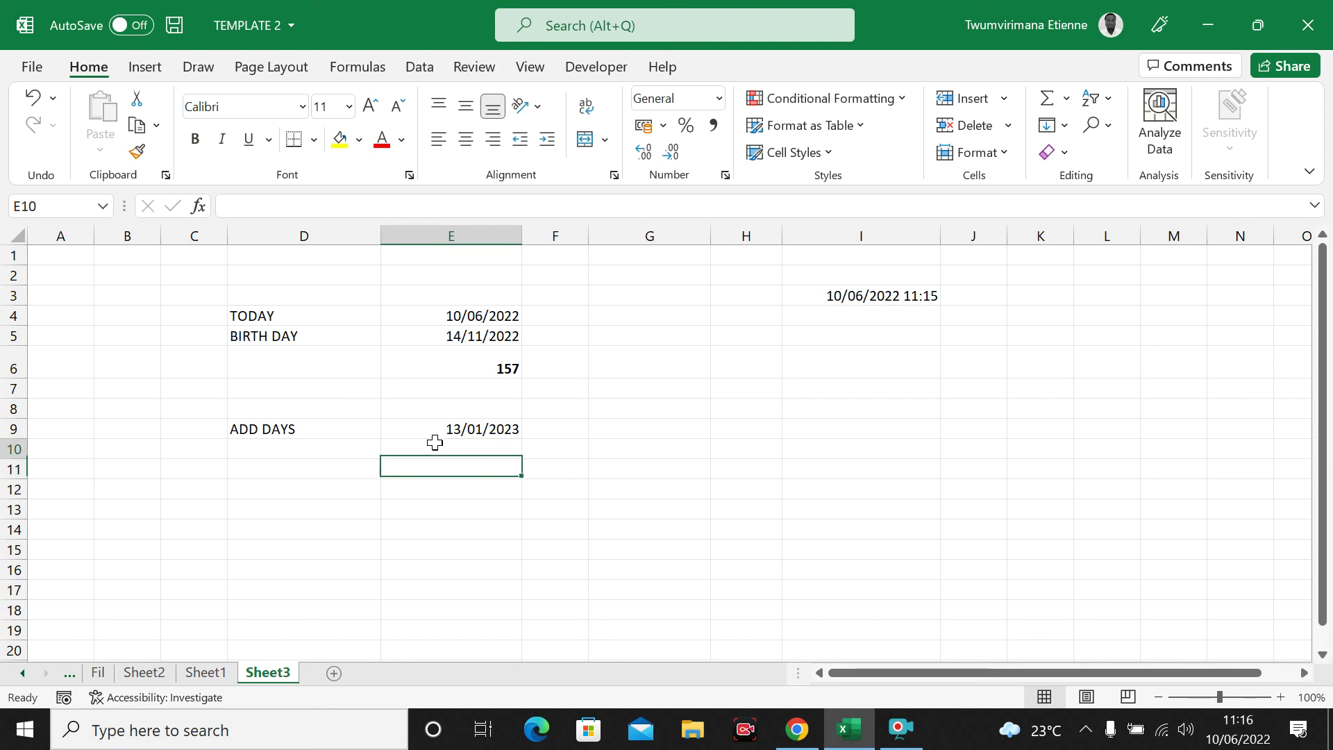
{"action": "left_click", "coordinate": [420, 319]}
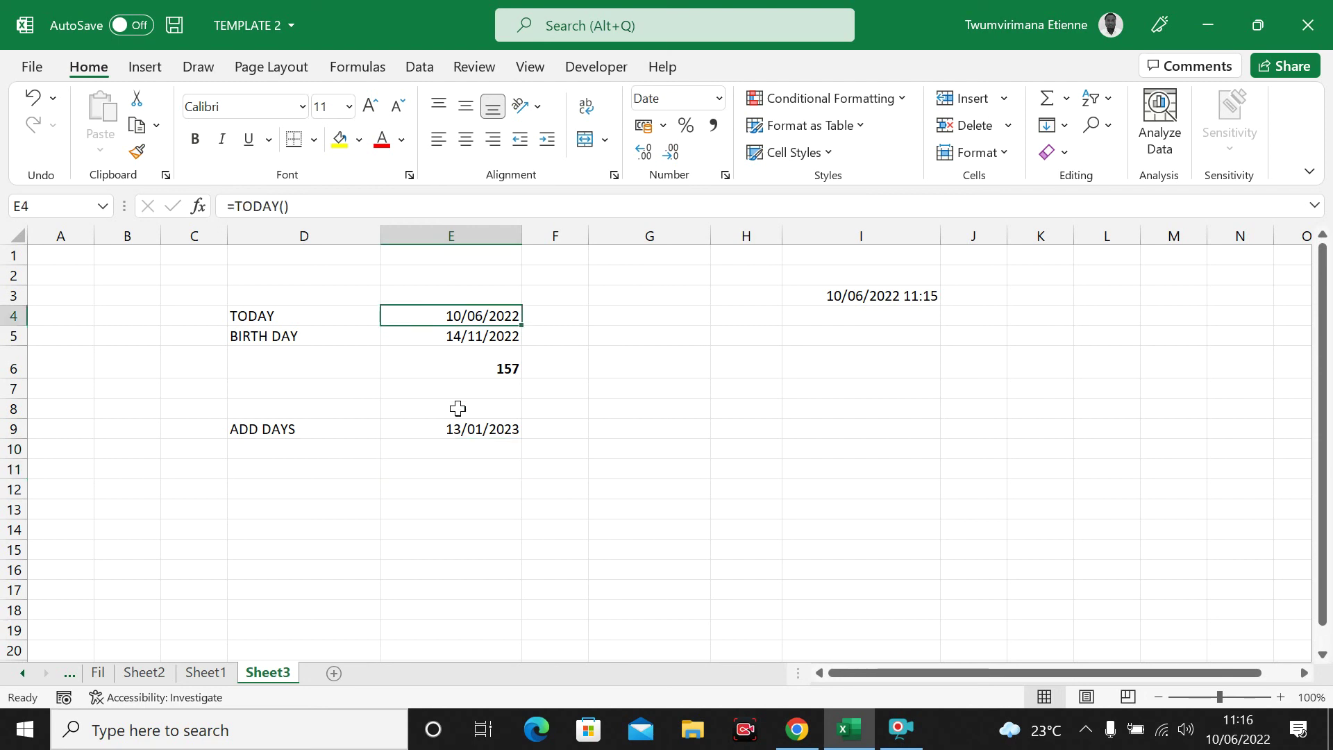
{"action": "left_click", "coordinate": [446, 466]}
Enter =E4+90 in cell E11, showing 08/09/2022
{"action": "type", "text": "="}
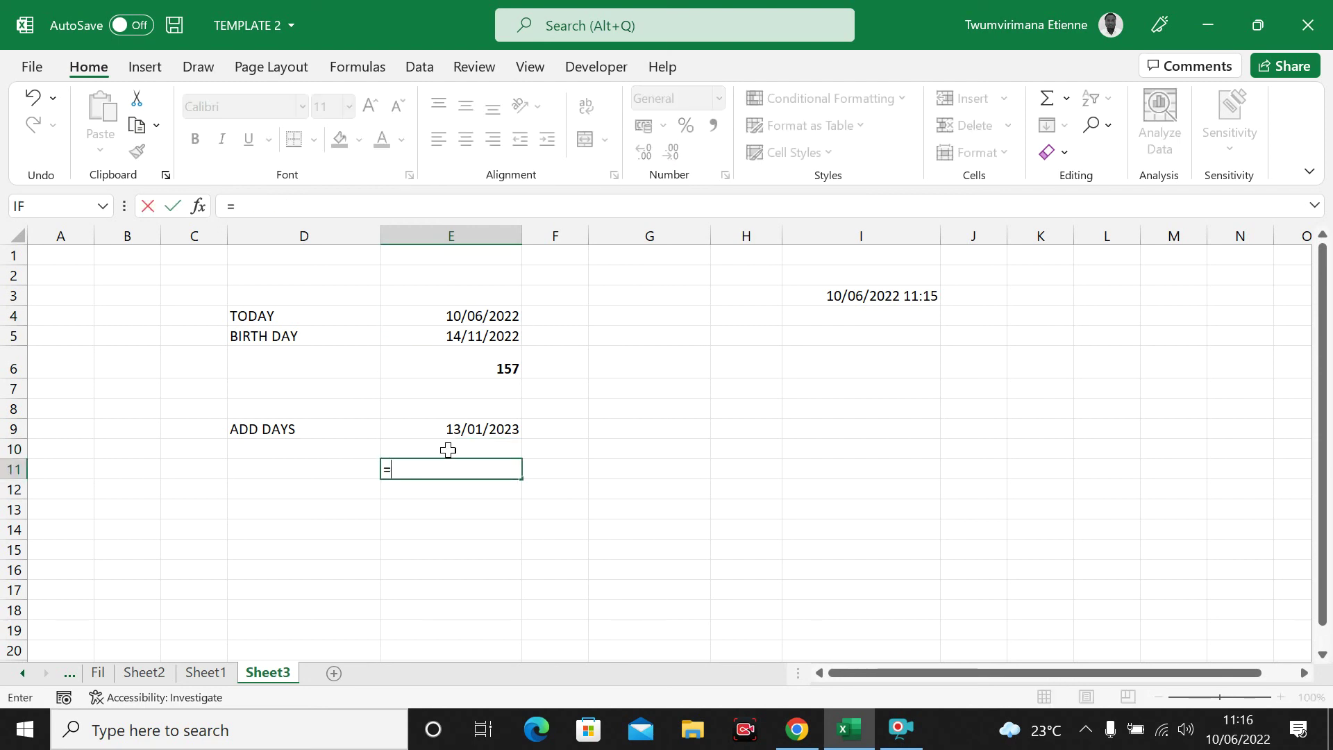
{"action": "left_click", "coordinate": [417, 316]}
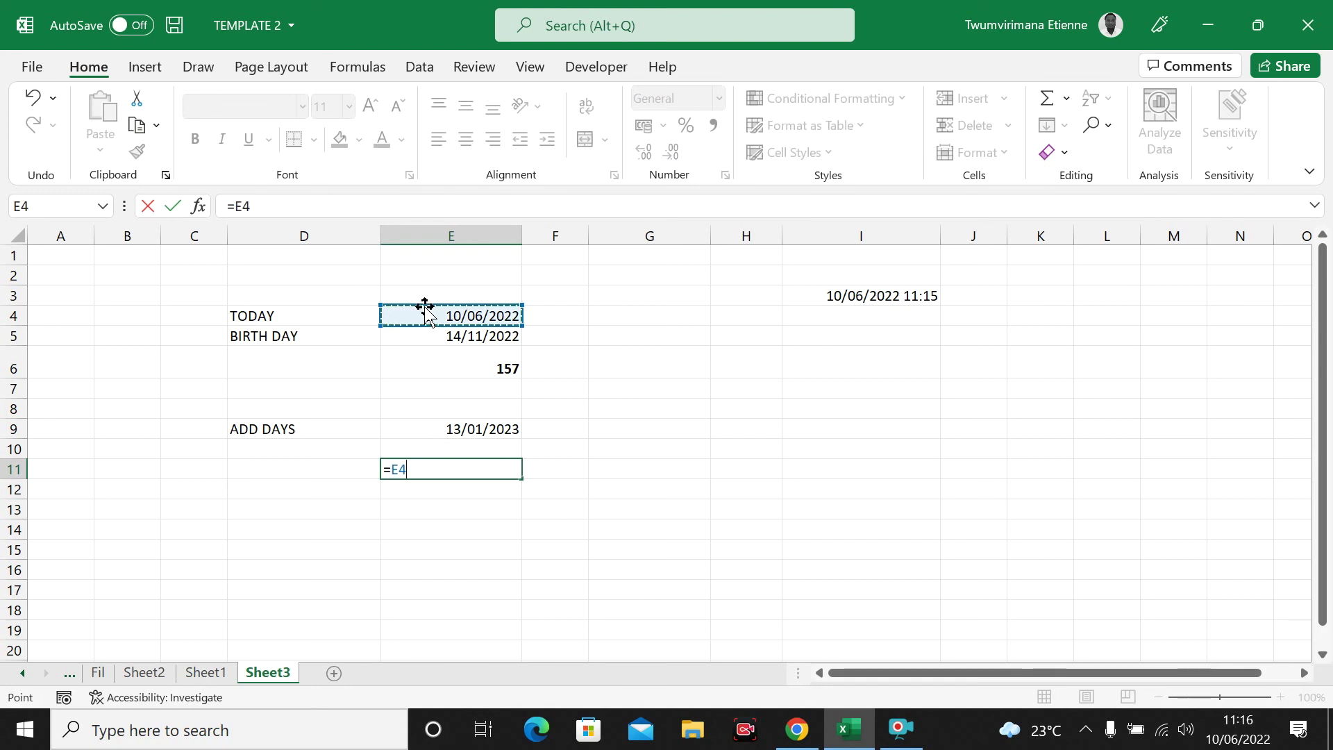
{"action": "type", "text": "+"}
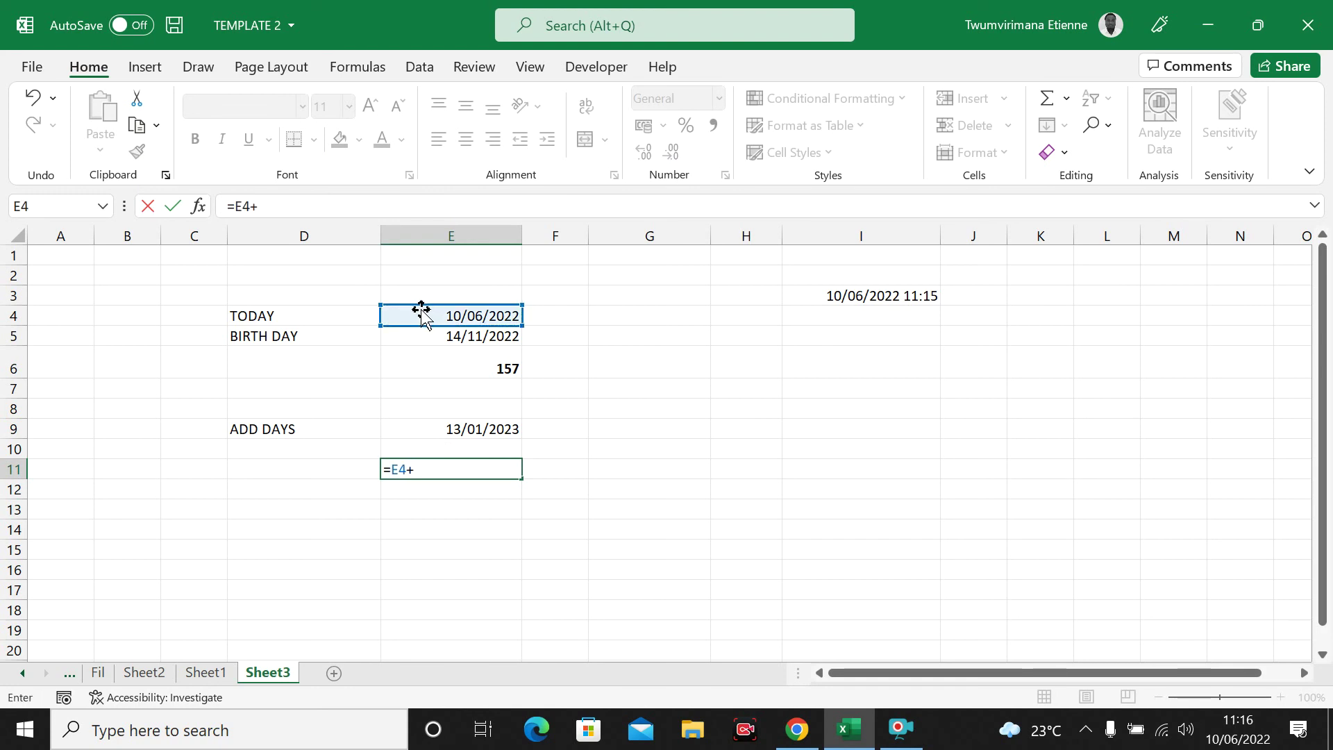
{"action": "type", "text": "90"}
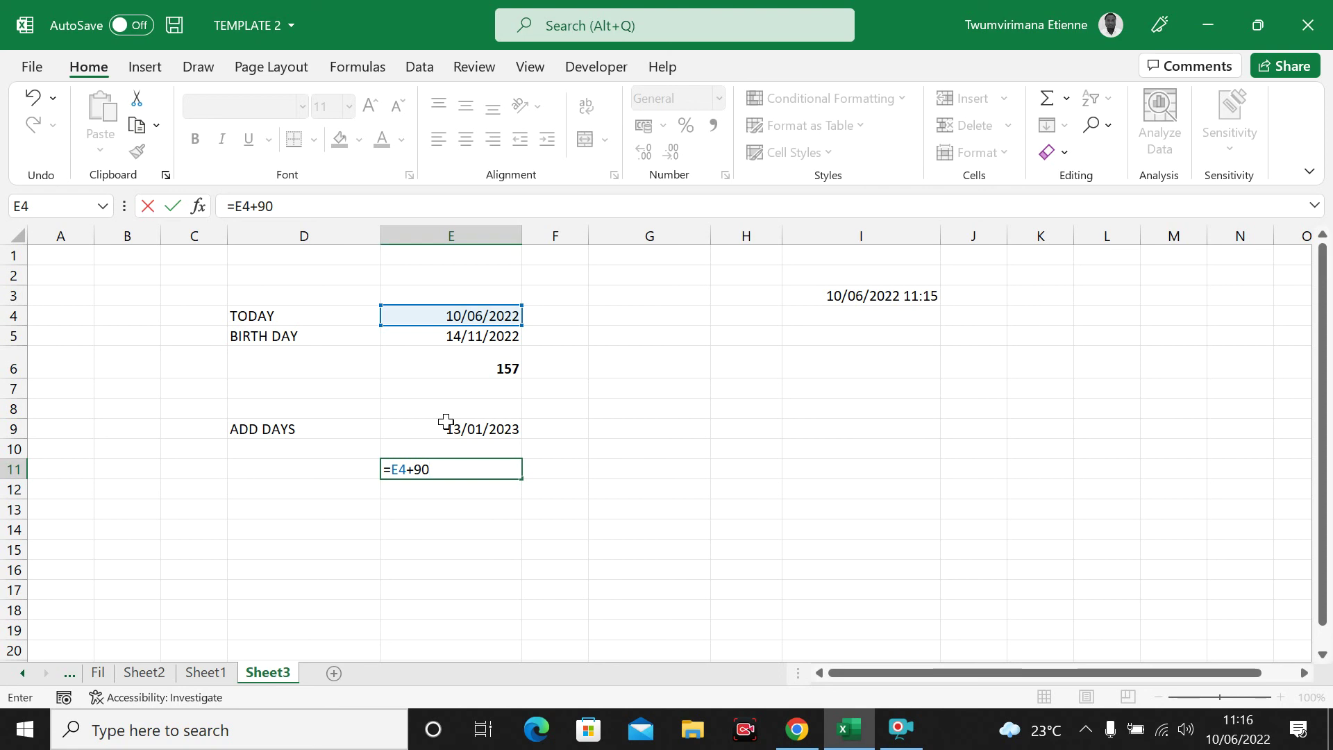
{"action": "key", "text": "Return"}
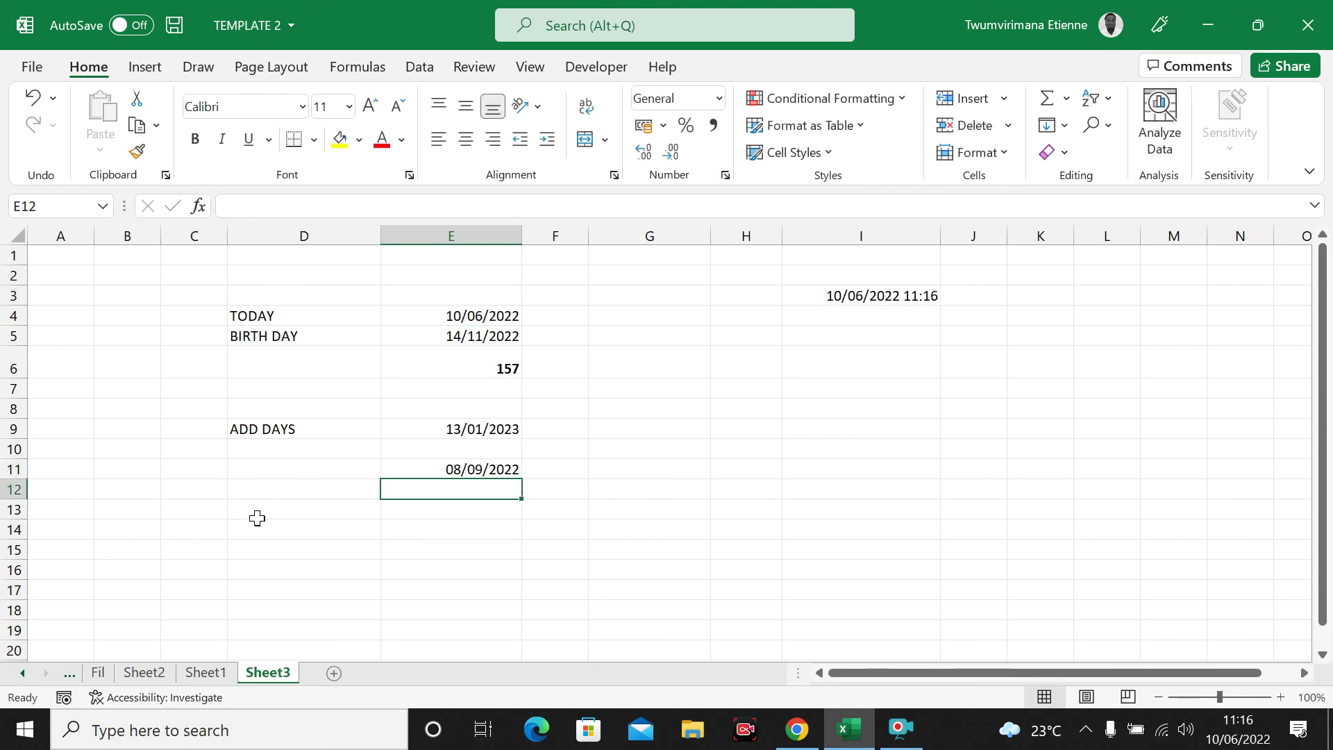
{"action": "left_click", "coordinate": [445, 468]}
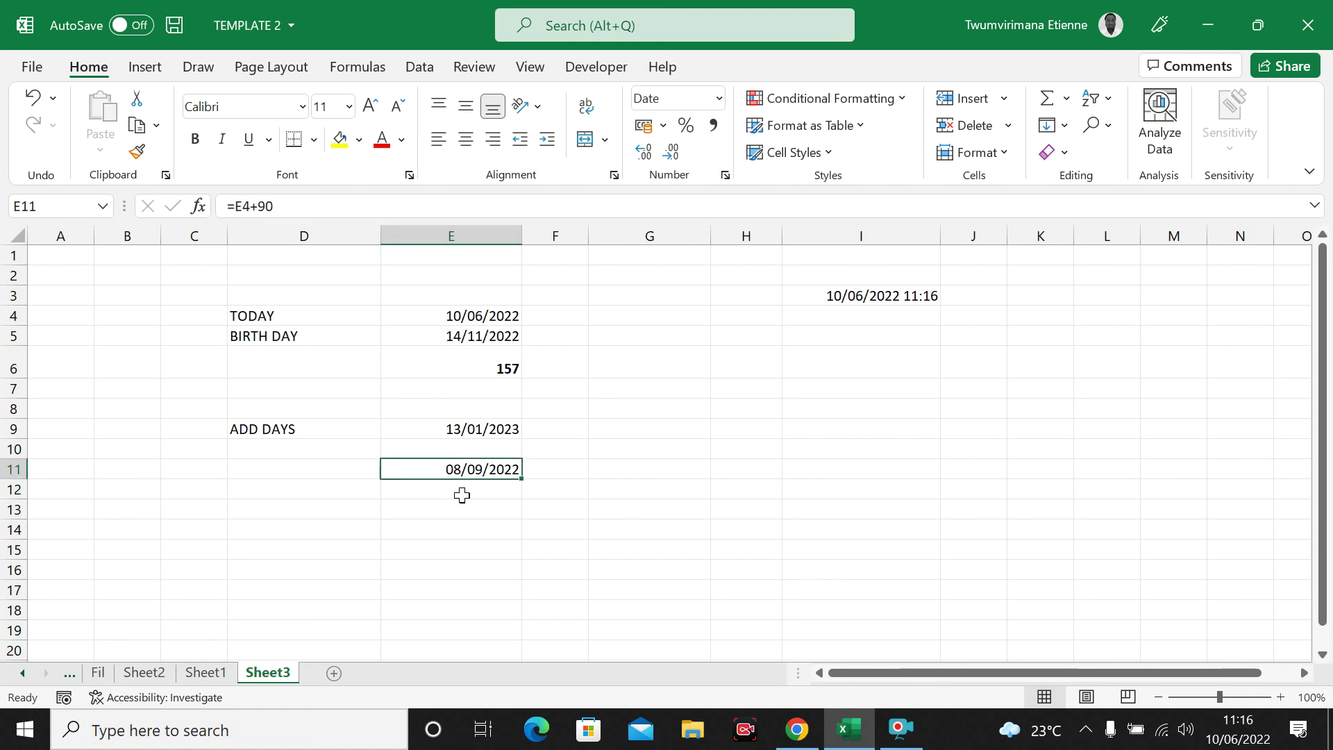
{"action": "left_click", "coordinate": [463, 491]}
{"action": "left_click_drag", "start_coordinate": [450, 477], "coordinate": [493, 484]}
{"action": "left_click", "coordinate": [425, 464]}
{"action": "left_click", "coordinate": [429, 314]}
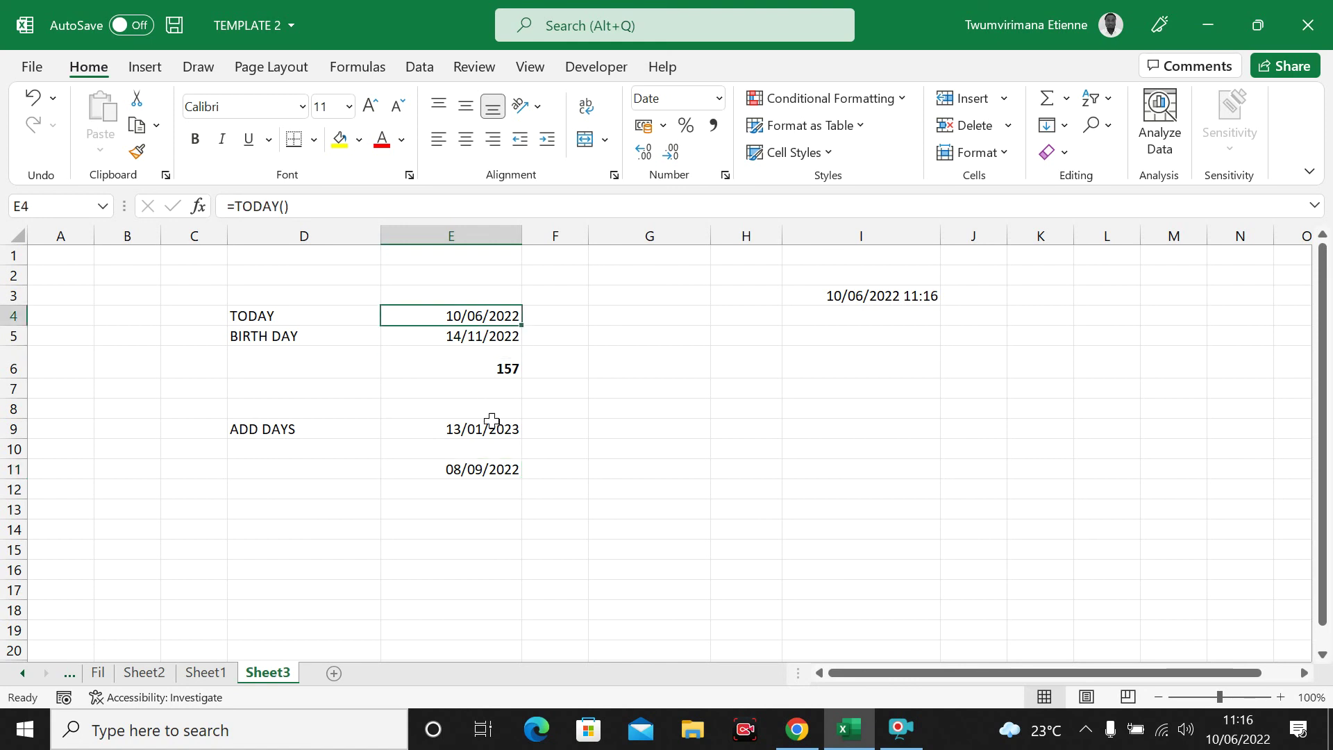
{"action": "left_click", "coordinate": [455, 467]}
{"action": "left_click", "coordinate": [298, 473]}
{"action": "left_click", "coordinate": [452, 466]}
{"action": "left_click", "coordinate": [348, 471]}
{"action": "left_click", "coordinate": [427, 470]}
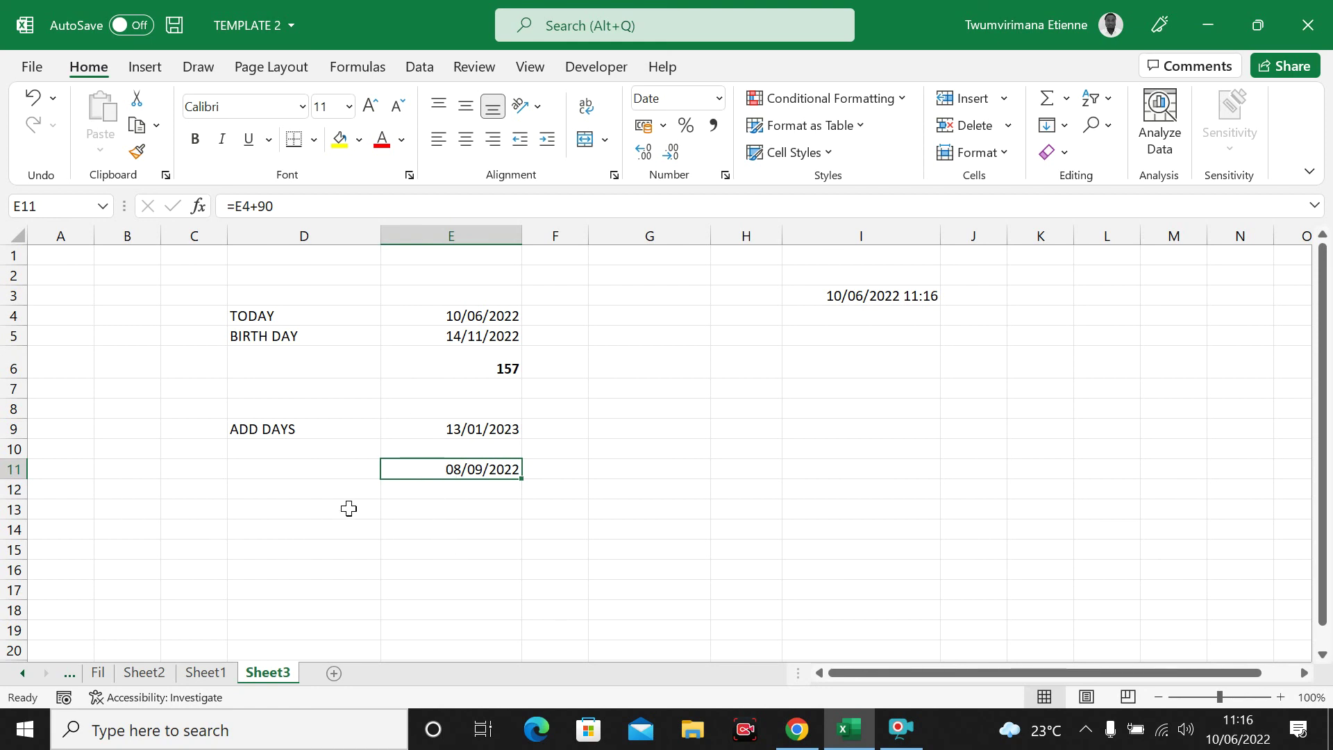
{"action": "left_click", "coordinate": [581, 493]}
{"action": "left_click", "coordinate": [753, 468]}
{"action": "left_click", "coordinate": [922, 467]}
{"action": "left_click_drag", "start_coordinate": [922, 466], "coordinate": [281, 487]}
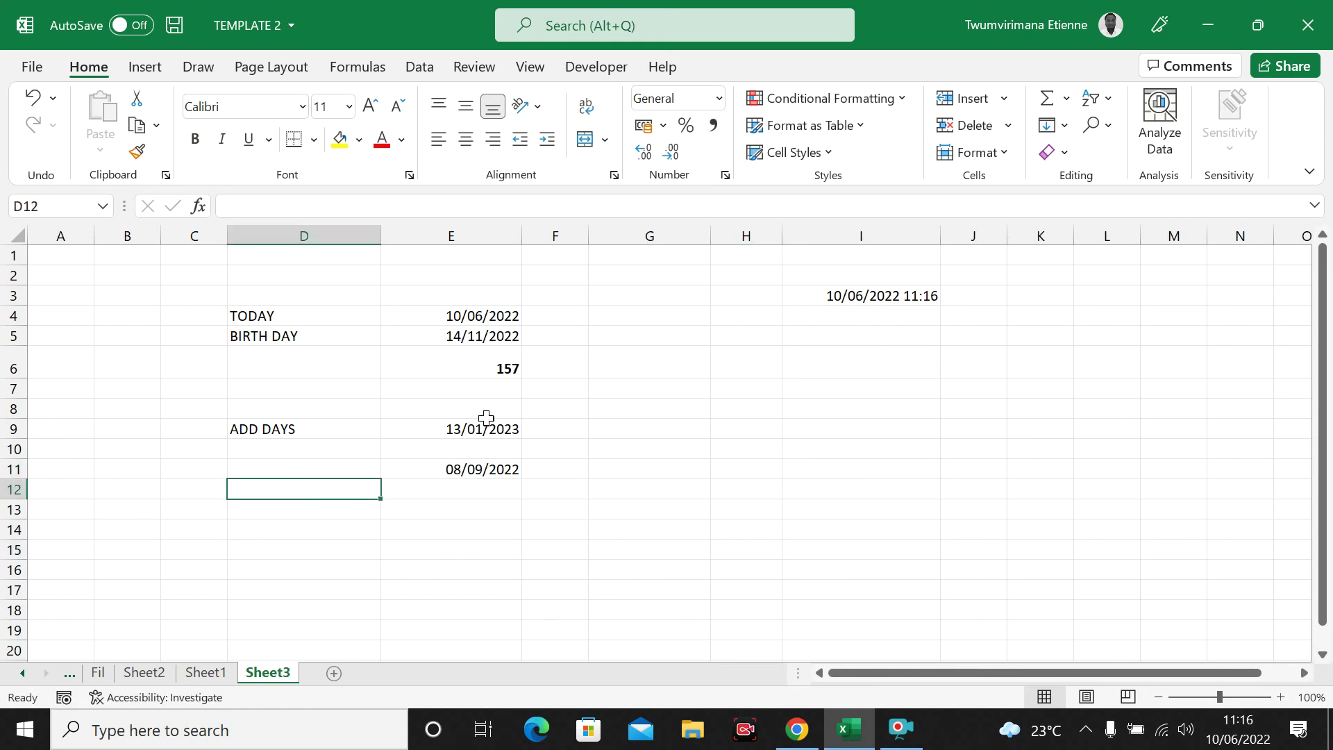
{"action": "left_click", "coordinate": [408, 510]}
{"action": "left_click", "coordinate": [432, 317]}
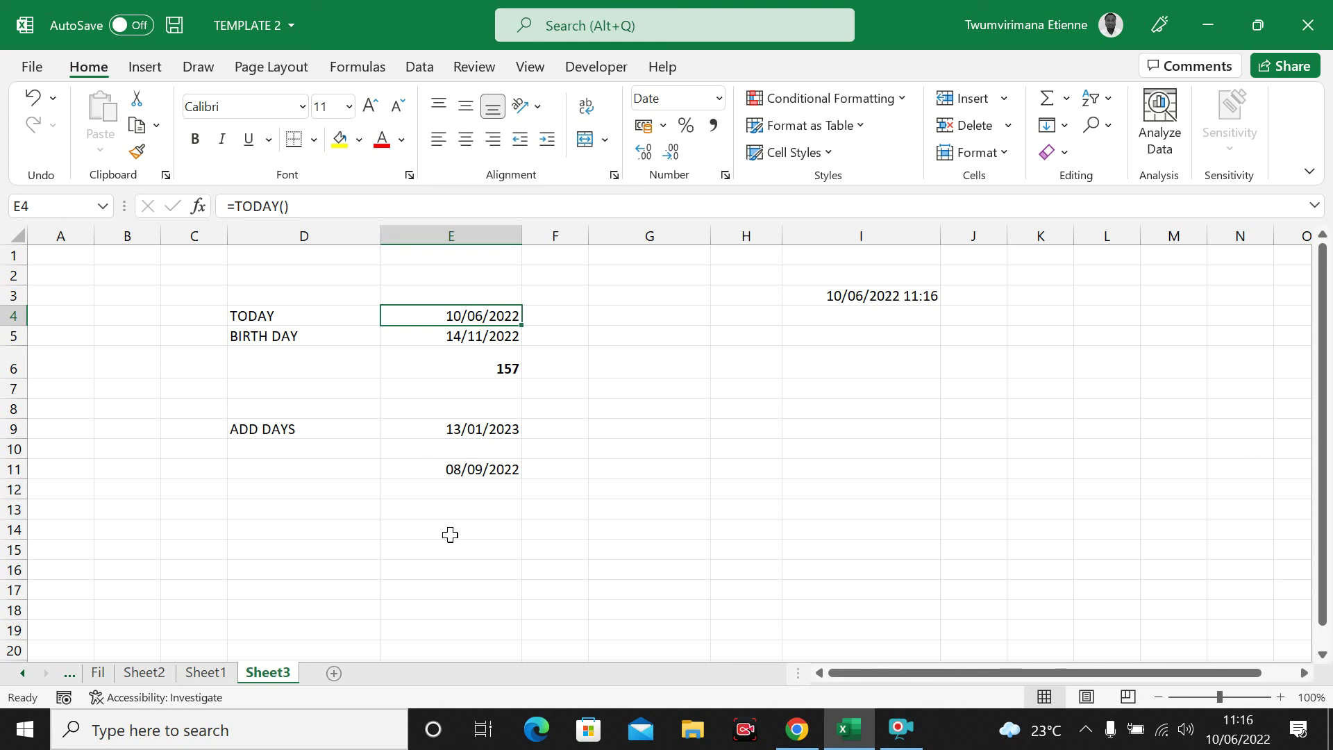
{"action": "left_click", "coordinate": [444, 509]}
{"action": "left_click", "coordinate": [531, 502]}
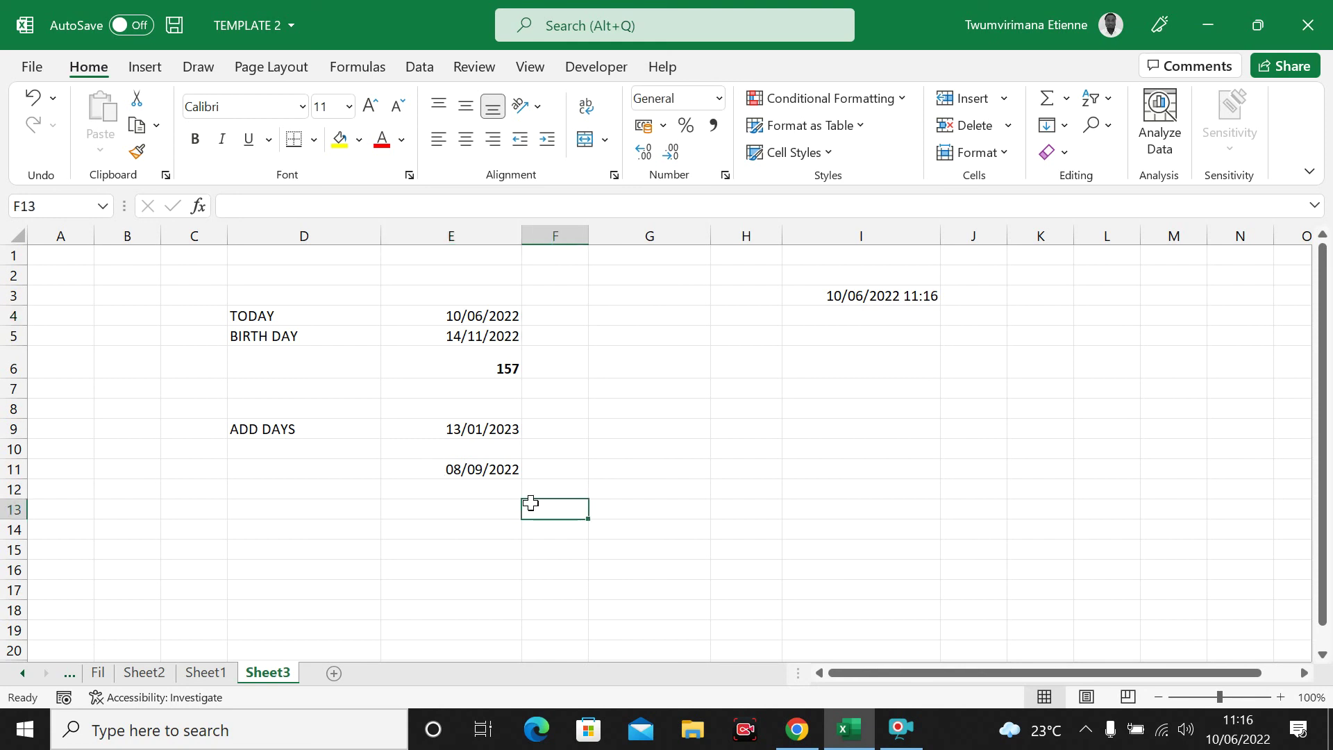
{"action": "left_click", "coordinate": [443, 518]}
{"action": "left_click", "coordinate": [285, 506]}
{"action": "left_click", "coordinate": [296, 484]}
{"action": "left_click", "coordinate": [528, 511]}
{"action": "left_click", "coordinate": [448, 511]}
{"action": "left_click", "coordinate": [297, 509]}
{"action": "left_click", "coordinate": [293, 492]}
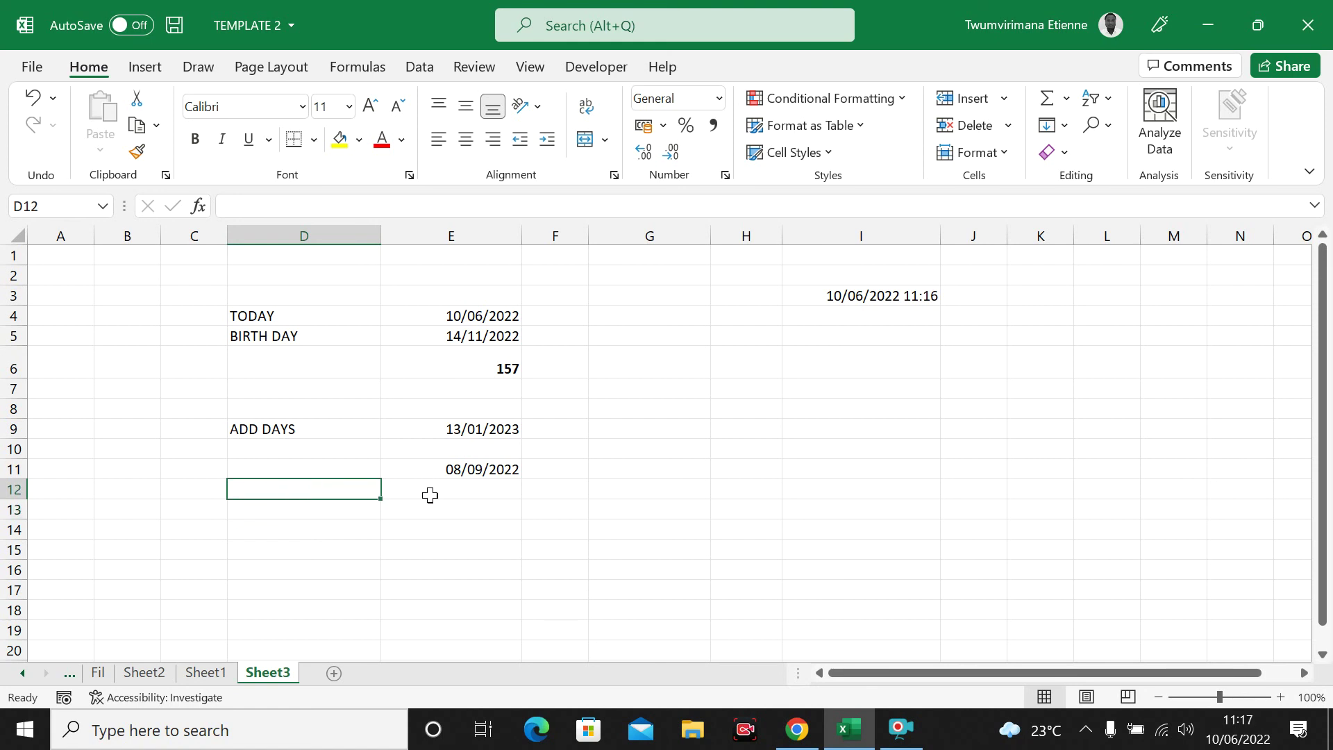
{"action": "left_click", "coordinate": [490, 488]}
{"action": "left_click", "coordinate": [580, 484]}
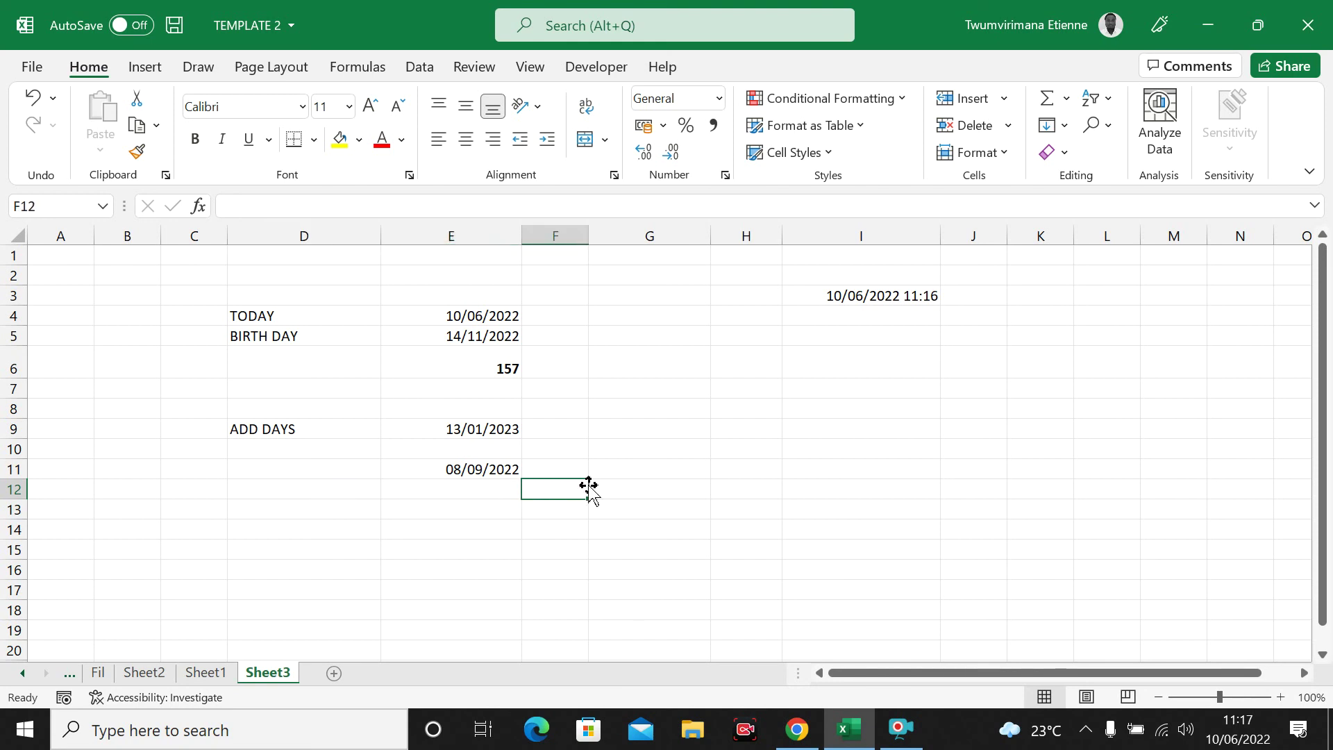
{"action": "left_click", "coordinate": [603, 485]}
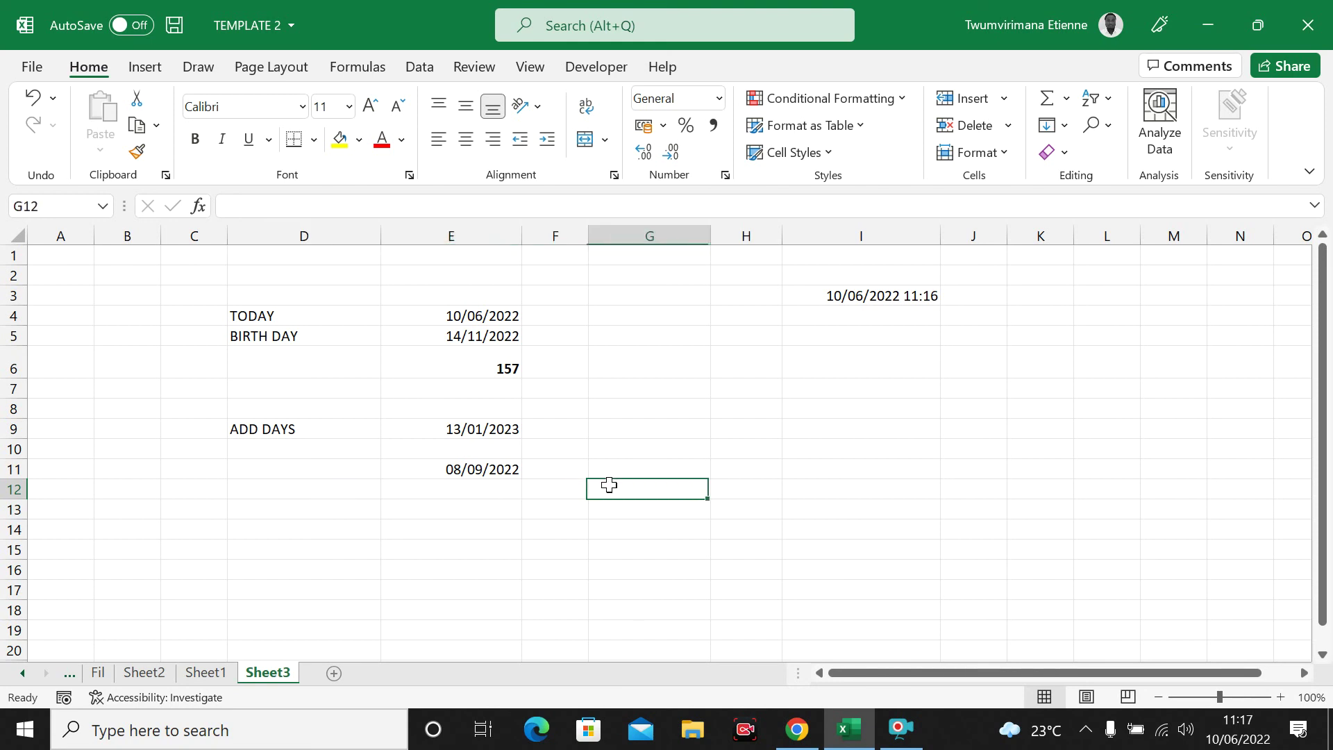
{"action": "left_click", "coordinate": [754, 490]}
{"action": "left_click", "coordinate": [794, 489]}
{"action": "left_click", "coordinate": [553, 496]}
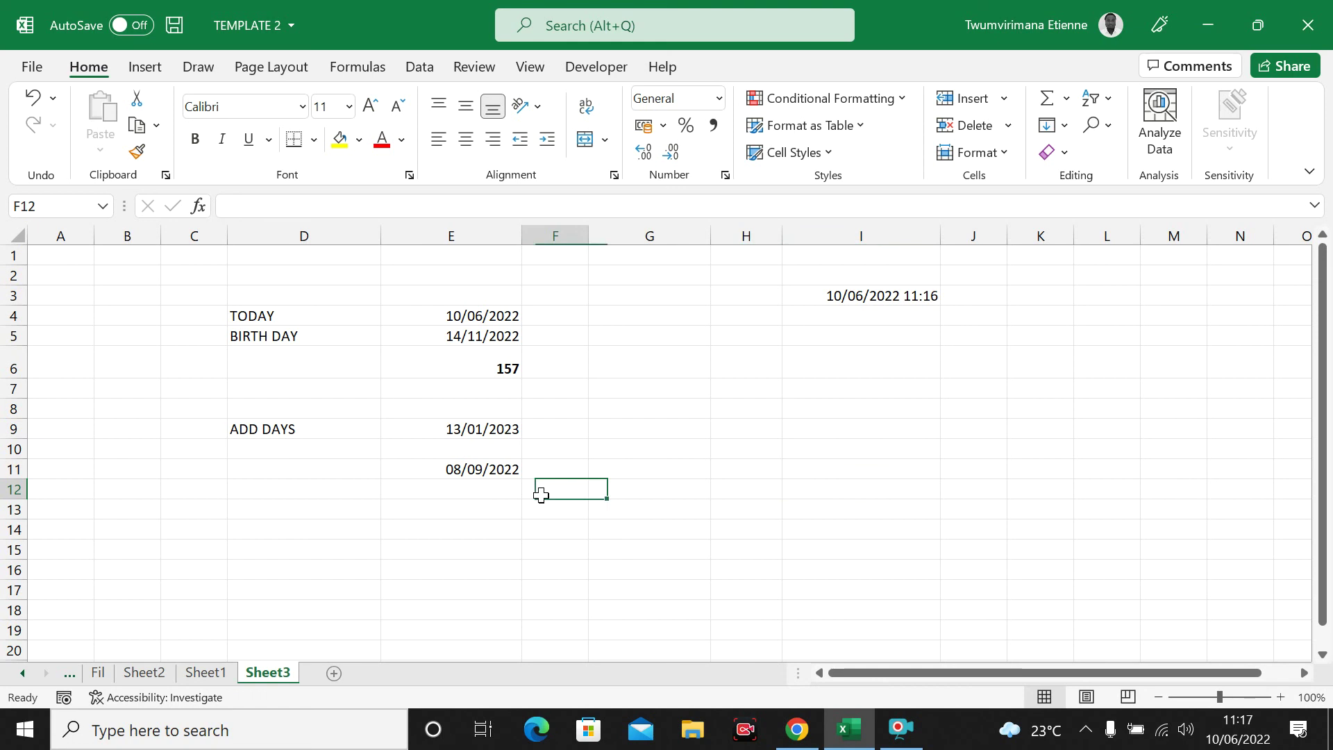